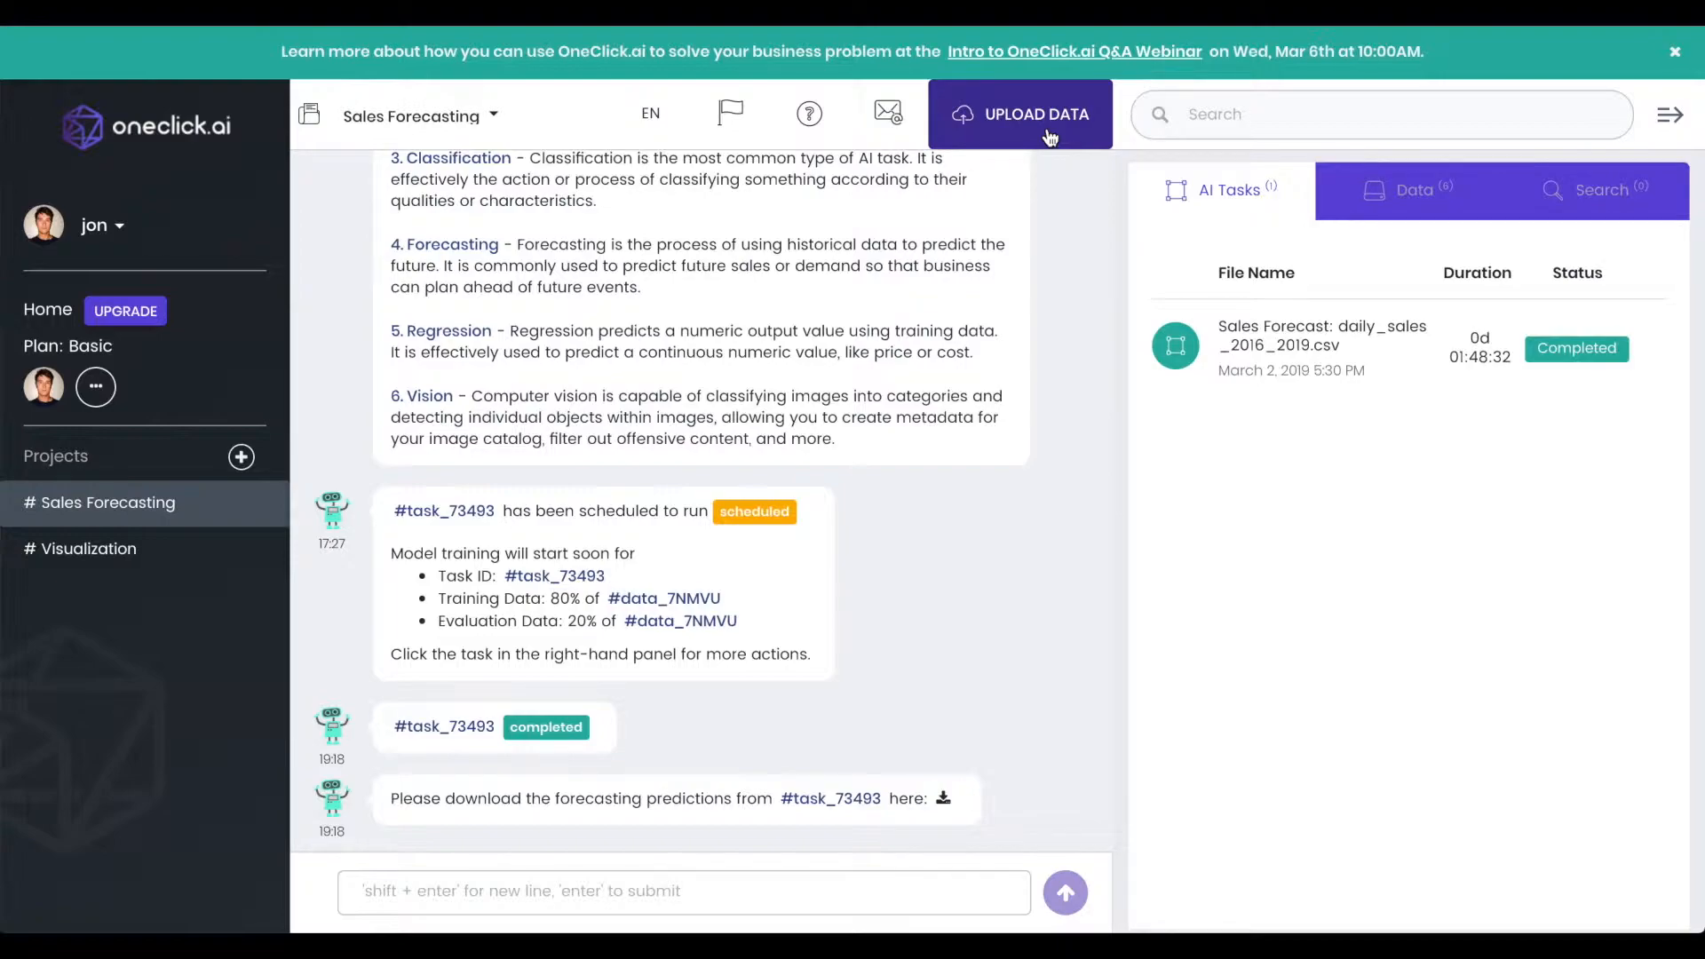
Upload the daily_sales_2018__2019.csv sales data and continue past the preview to the task settings
left_click(1048, 134)
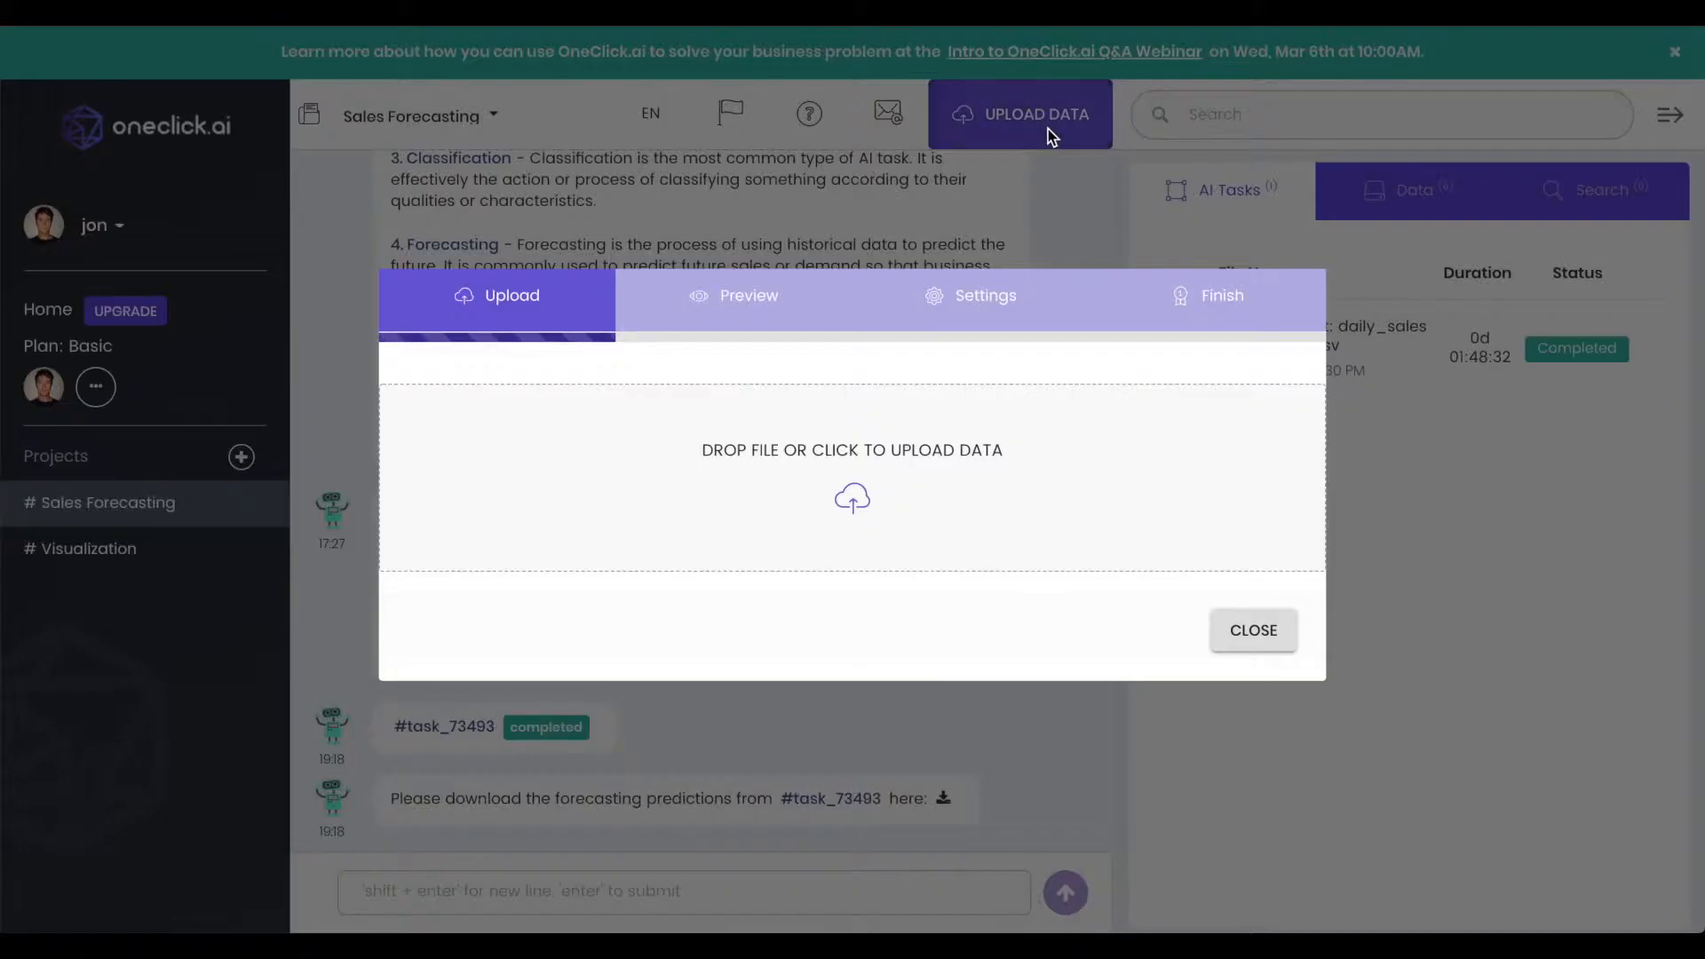
left_click(664, 477)
double_click(650, 75)
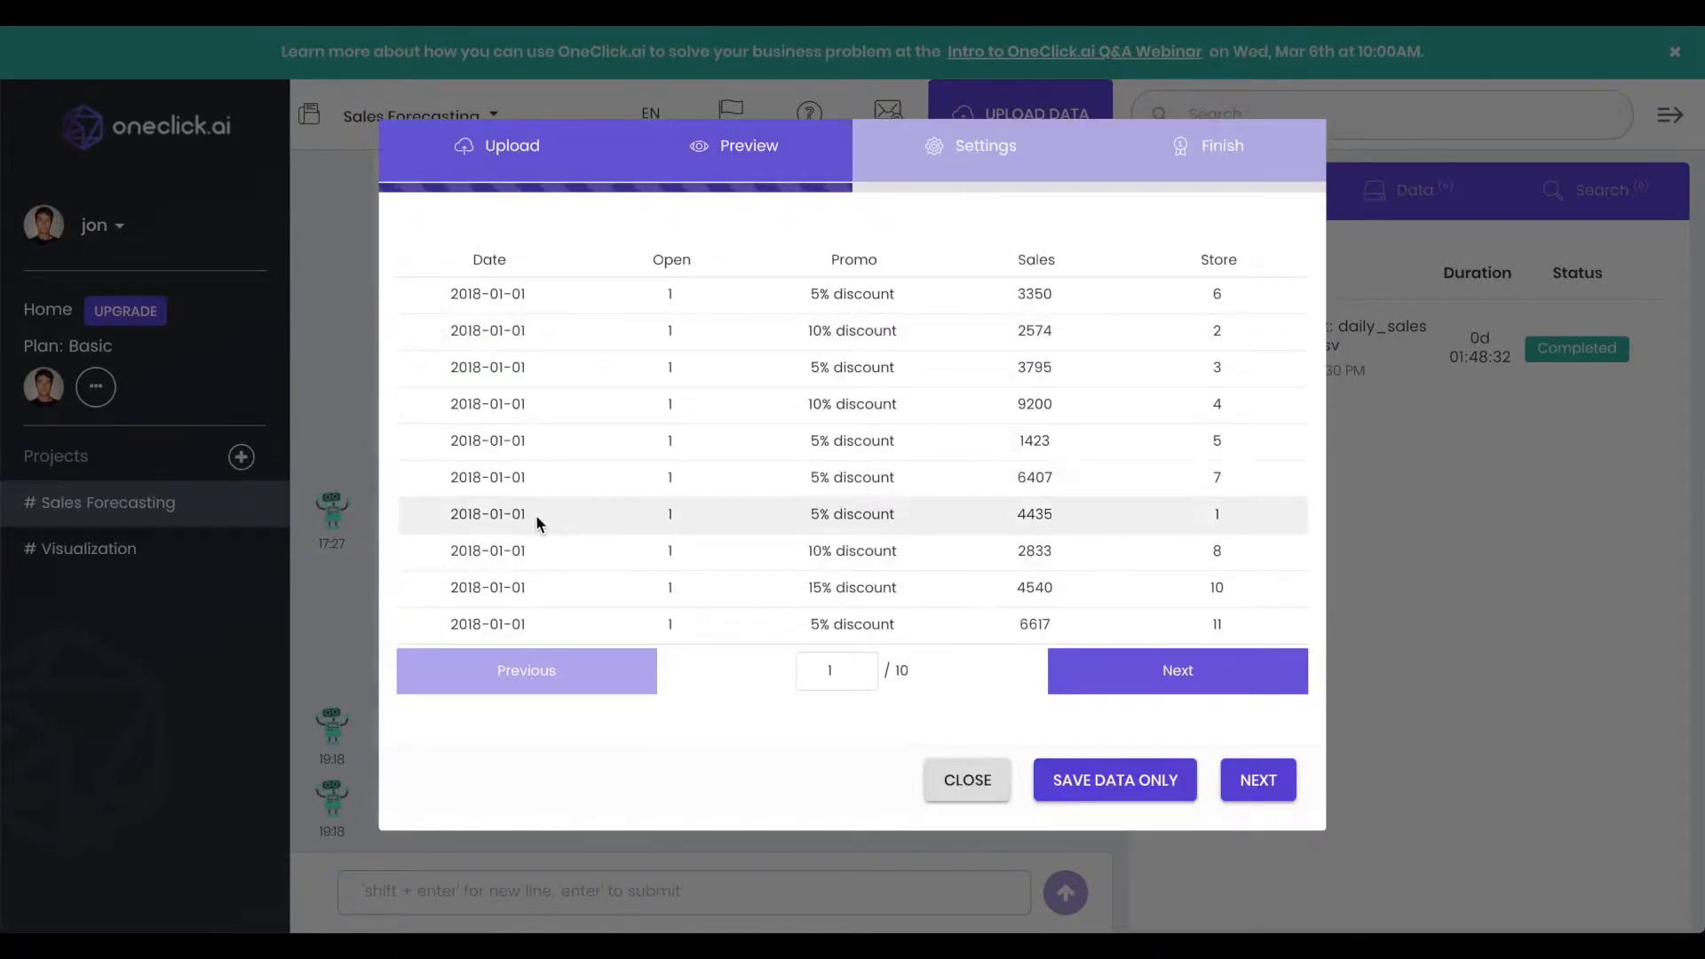
left_click(1269, 785)
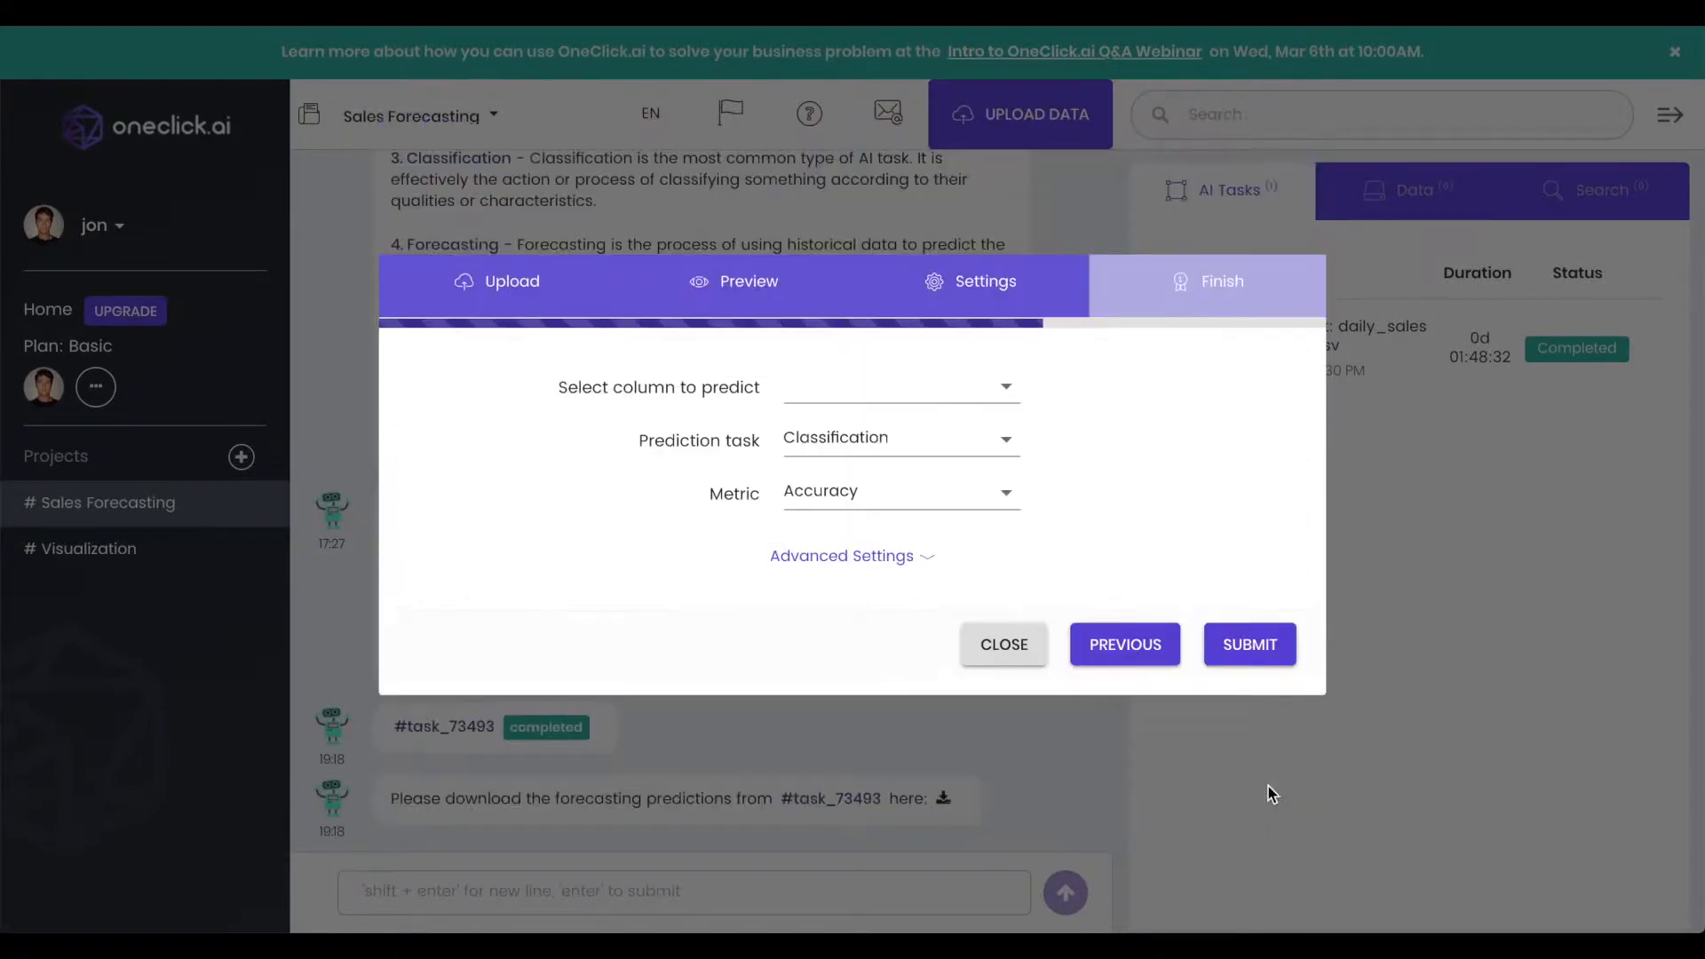
Choose Sales as the column to predict, Forecasting as the prediction task and Date as the datetime column
left_click(966, 387)
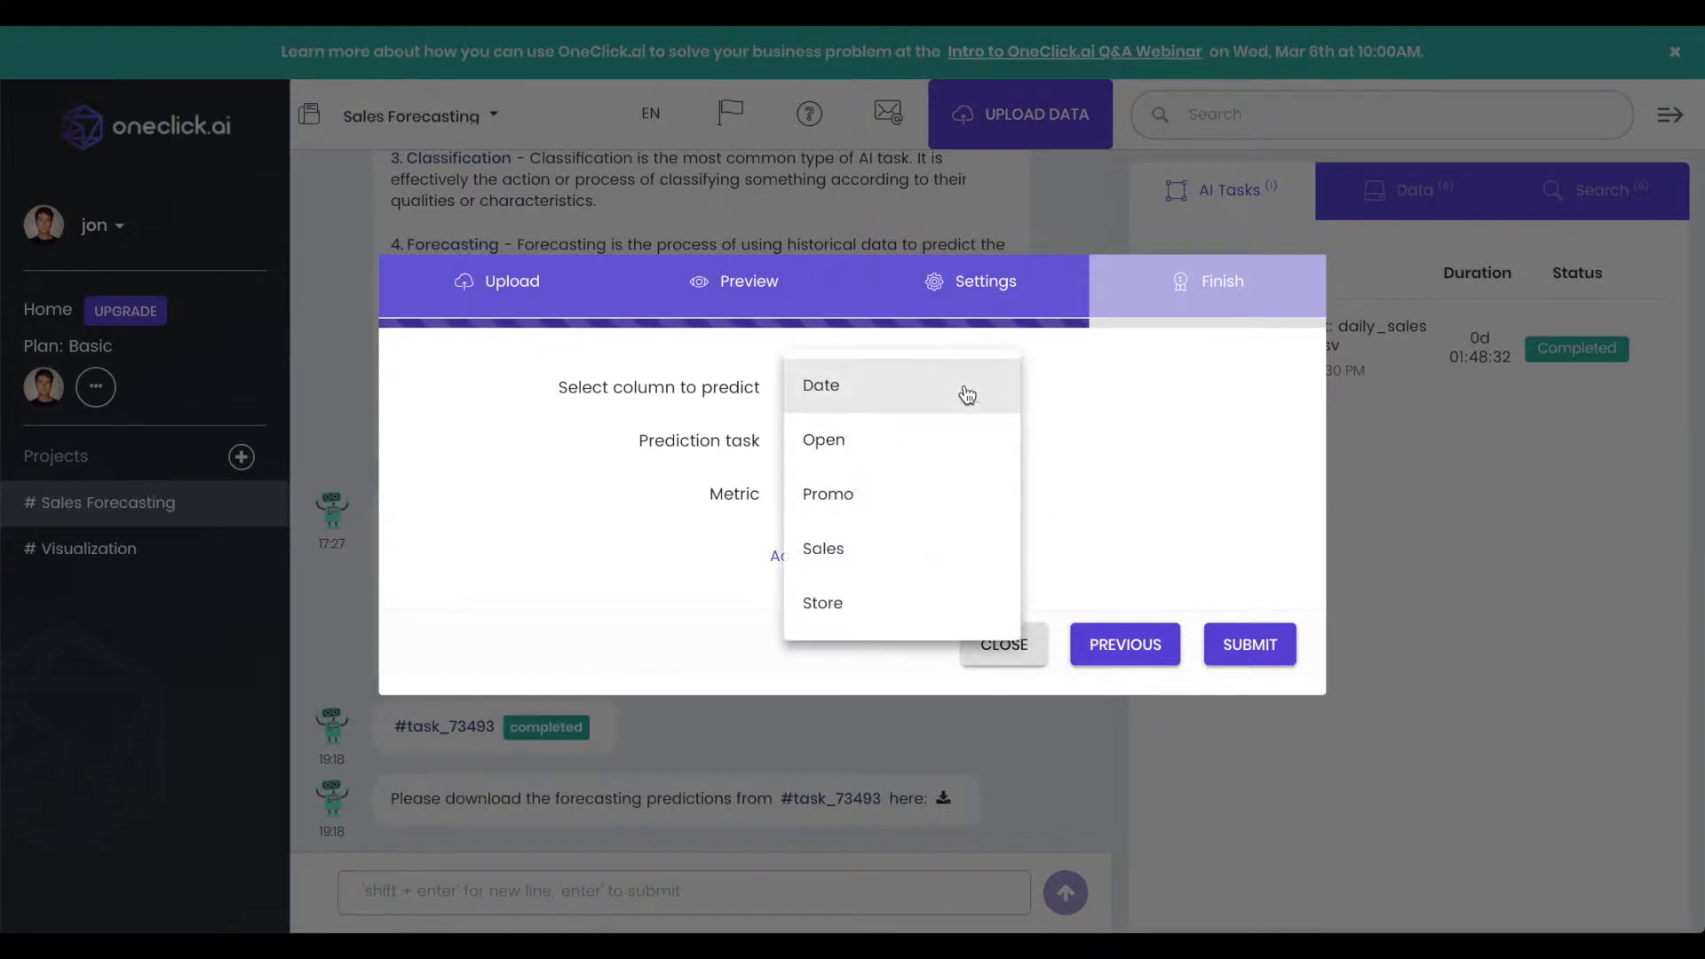
left_click(910, 569)
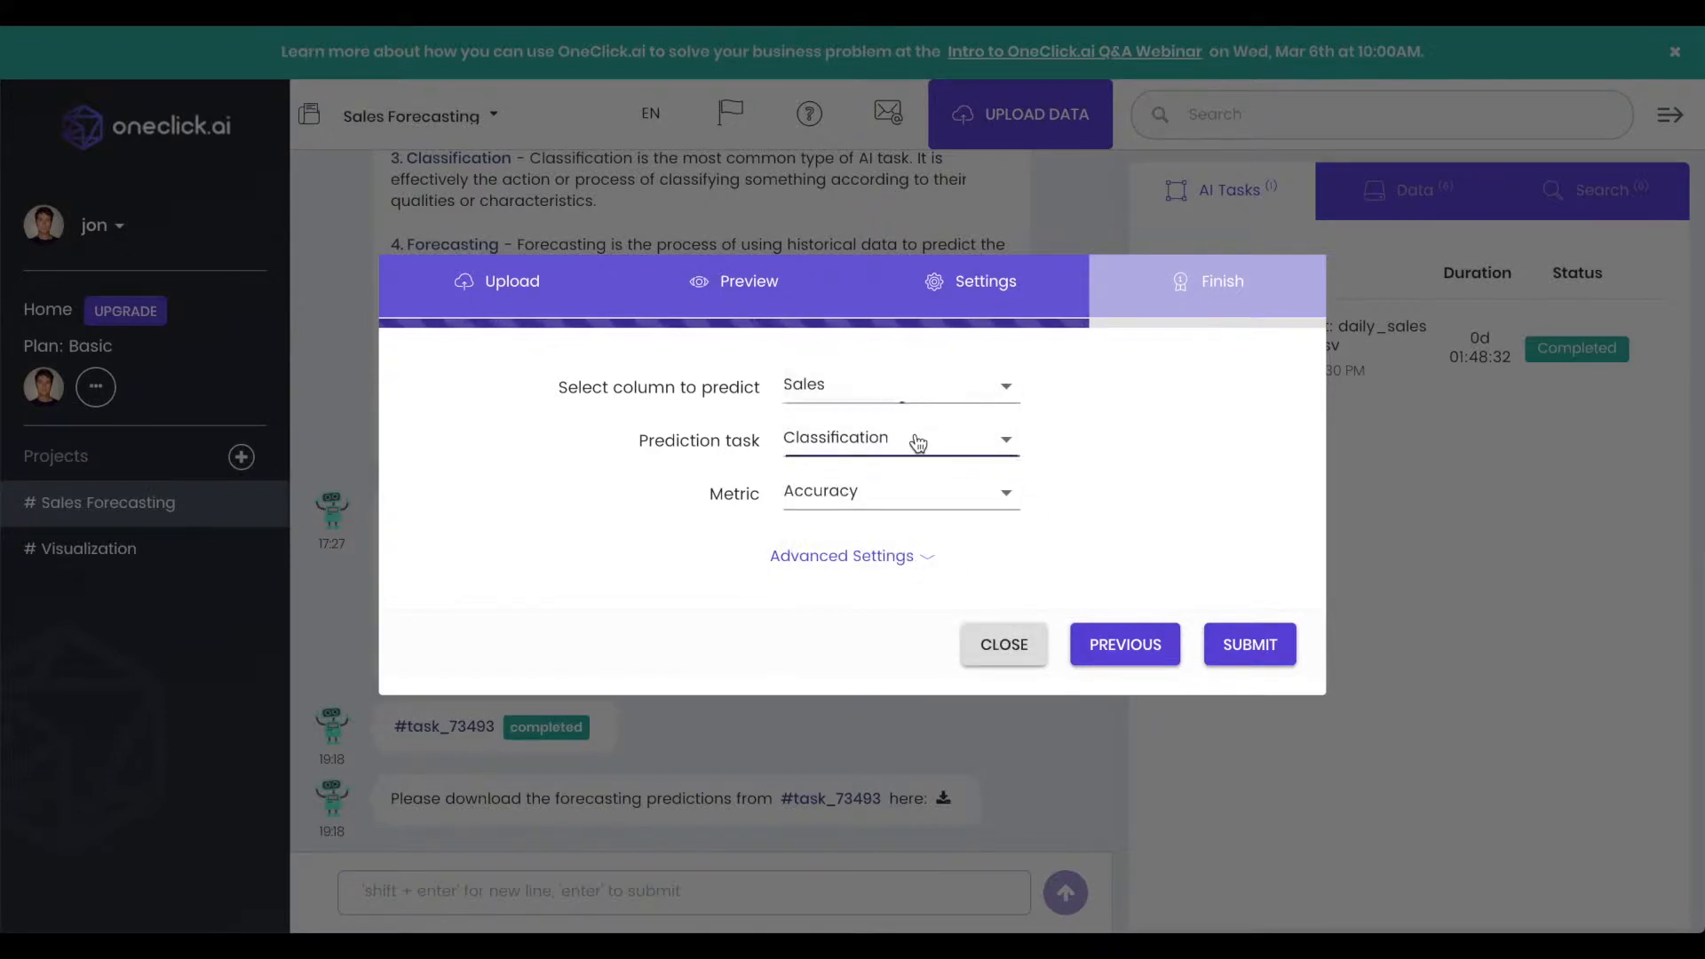
left_click(917, 438)
left_click(897, 550)
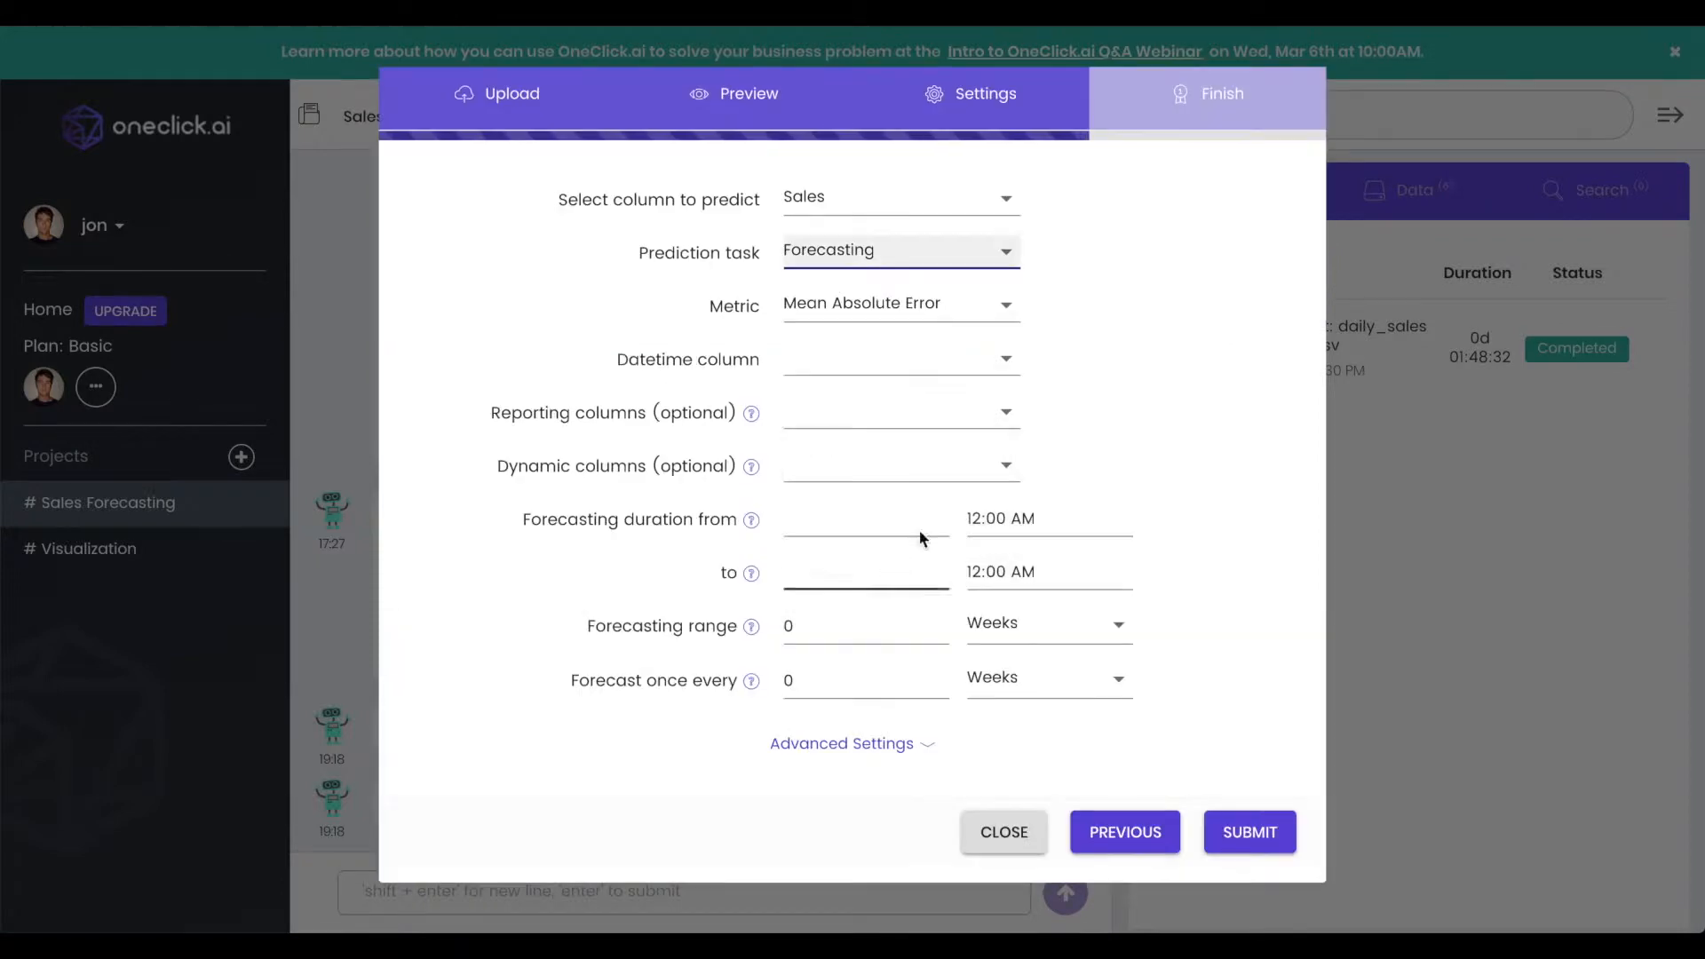
left_click(886, 366)
left_click(893, 376)
Select Store as the reporting column, and Promo and Open as the dynamic columns
mouse_move(752, 414)
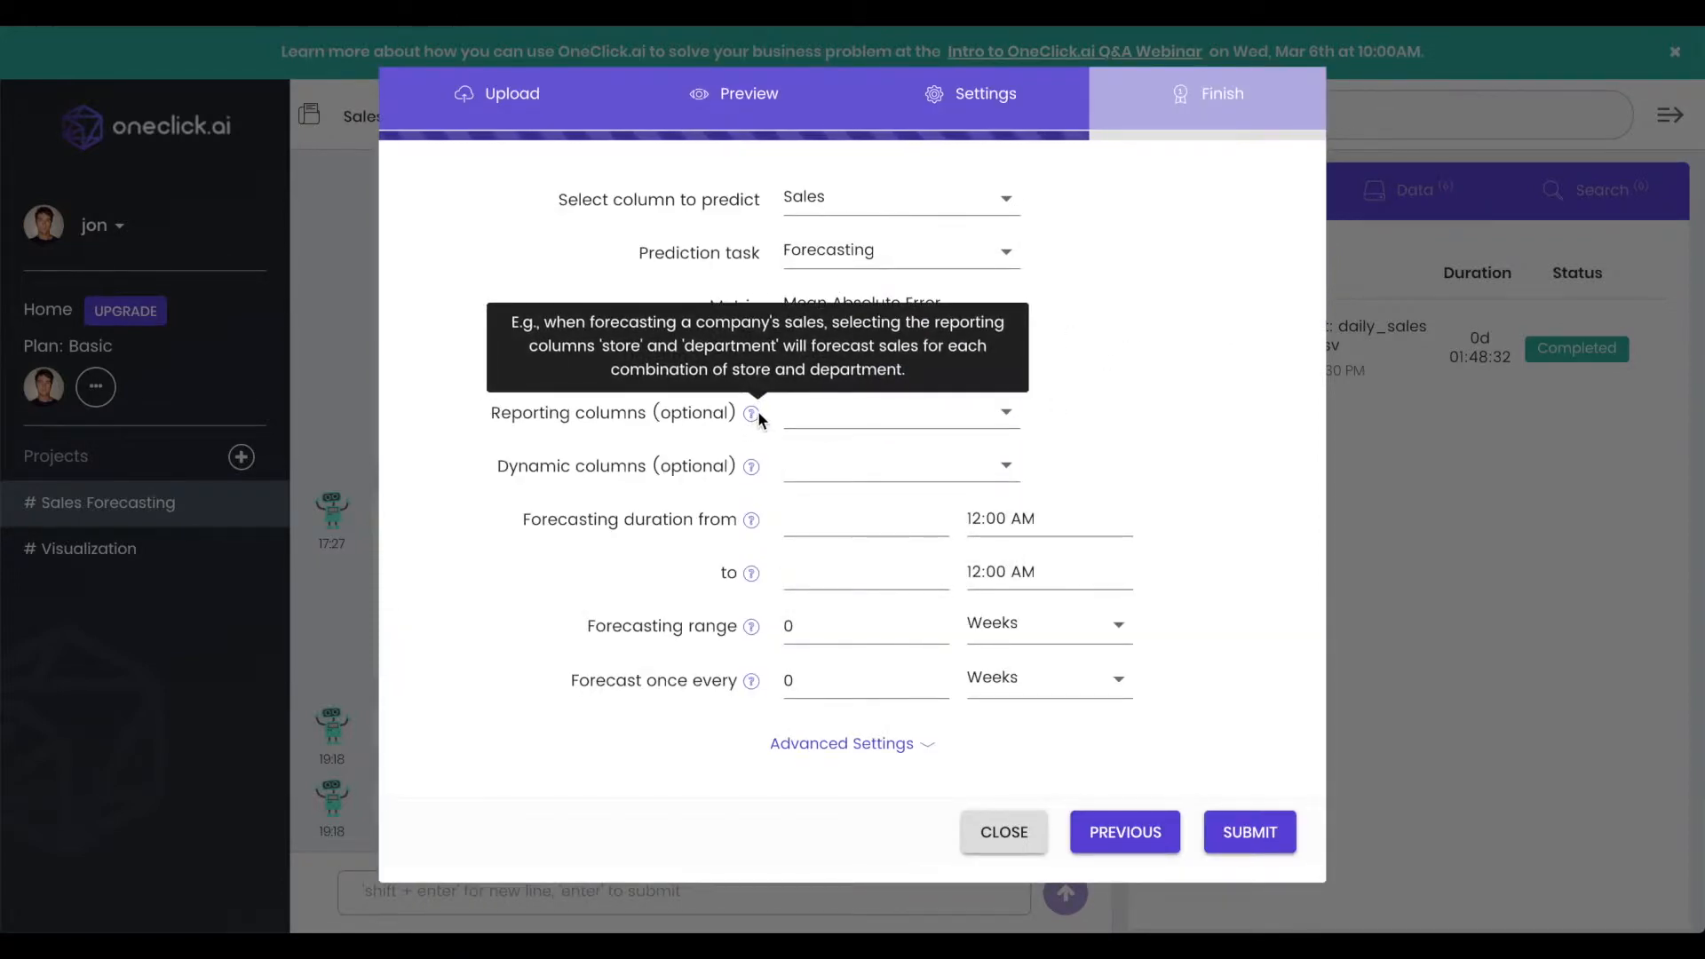
left_click(842, 416)
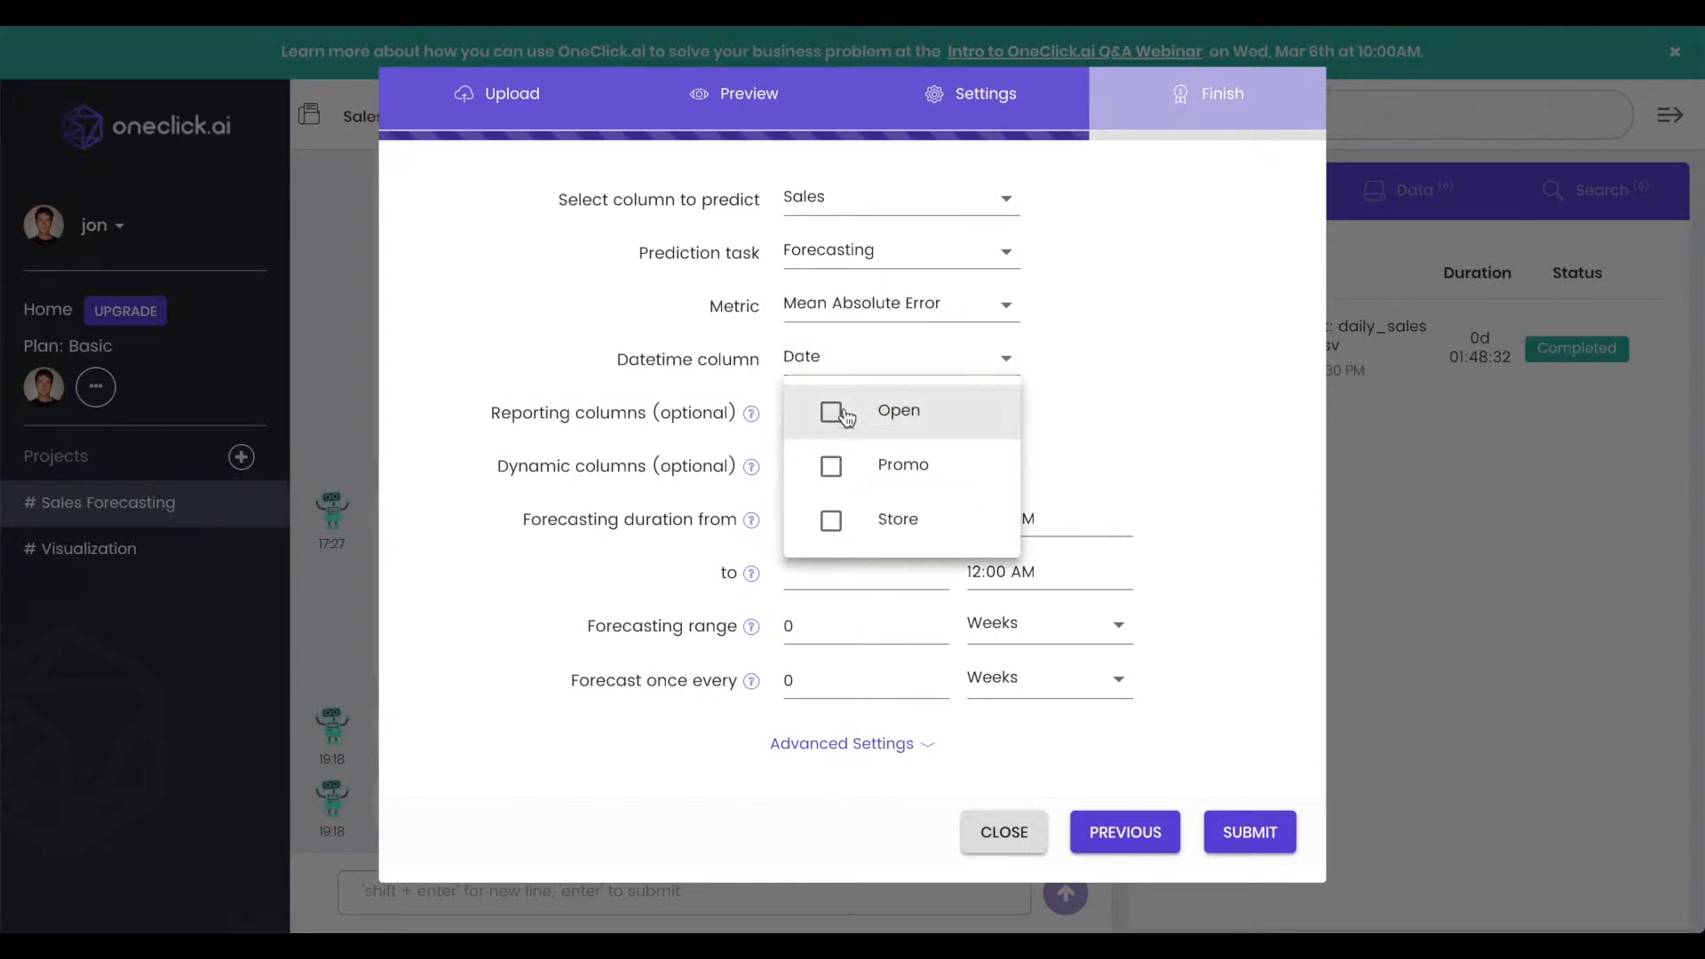
left_click(878, 532)
left_click(1131, 393)
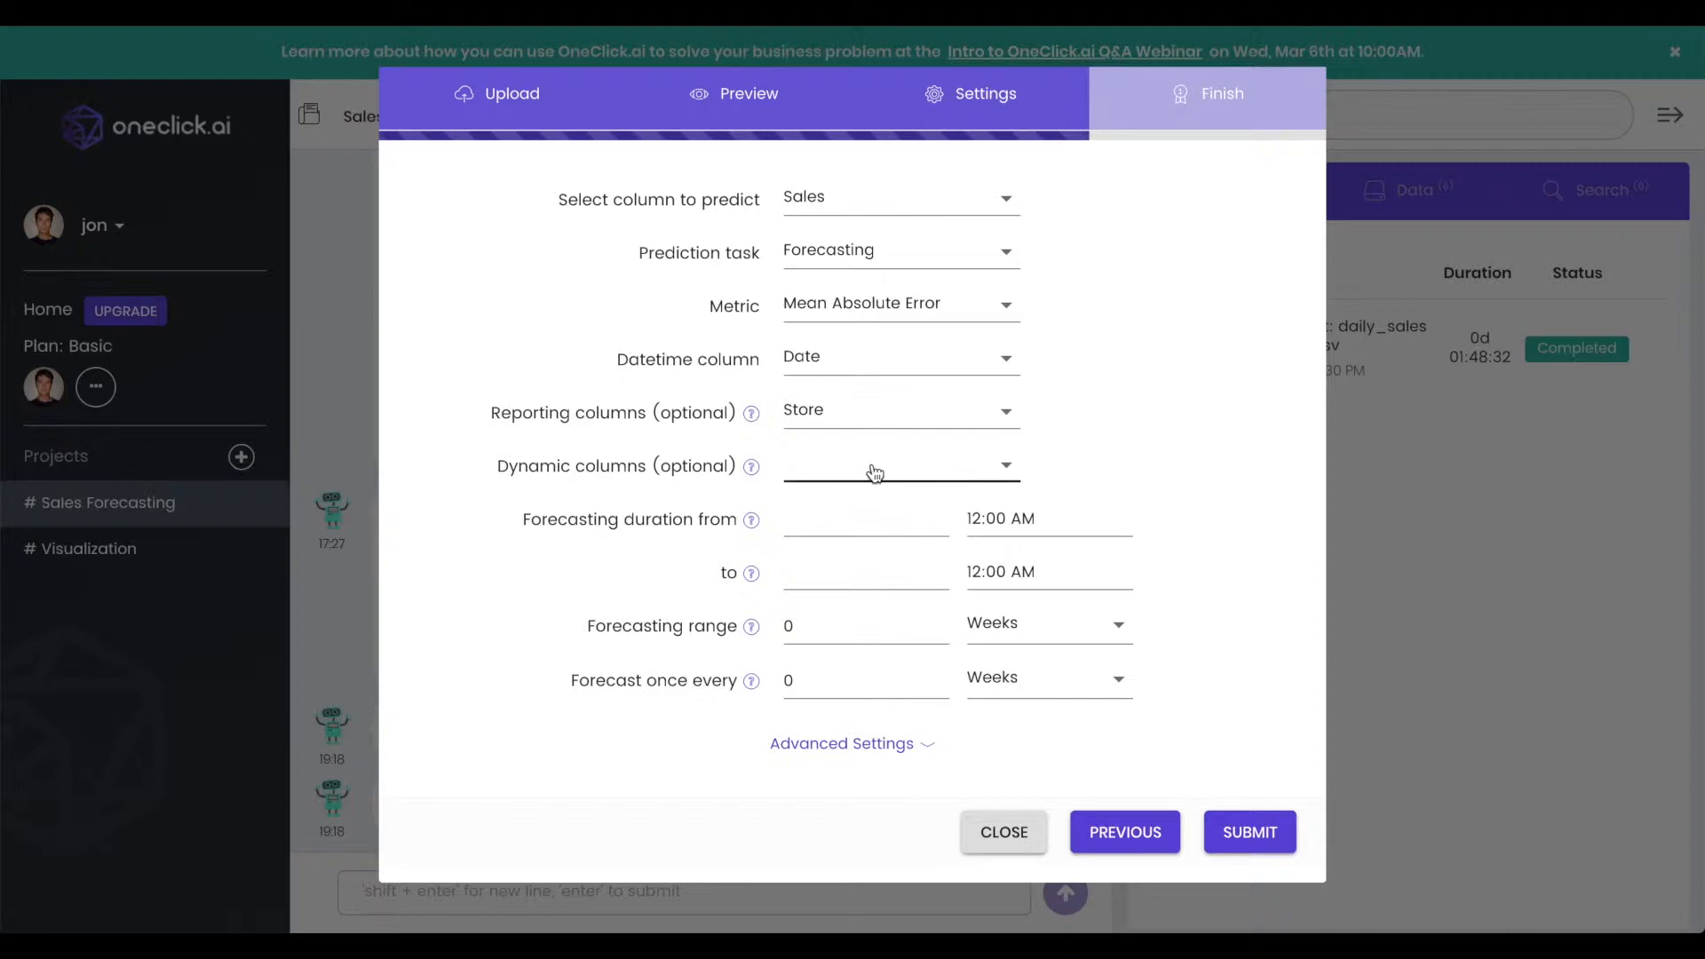
mouse_move(748, 467)
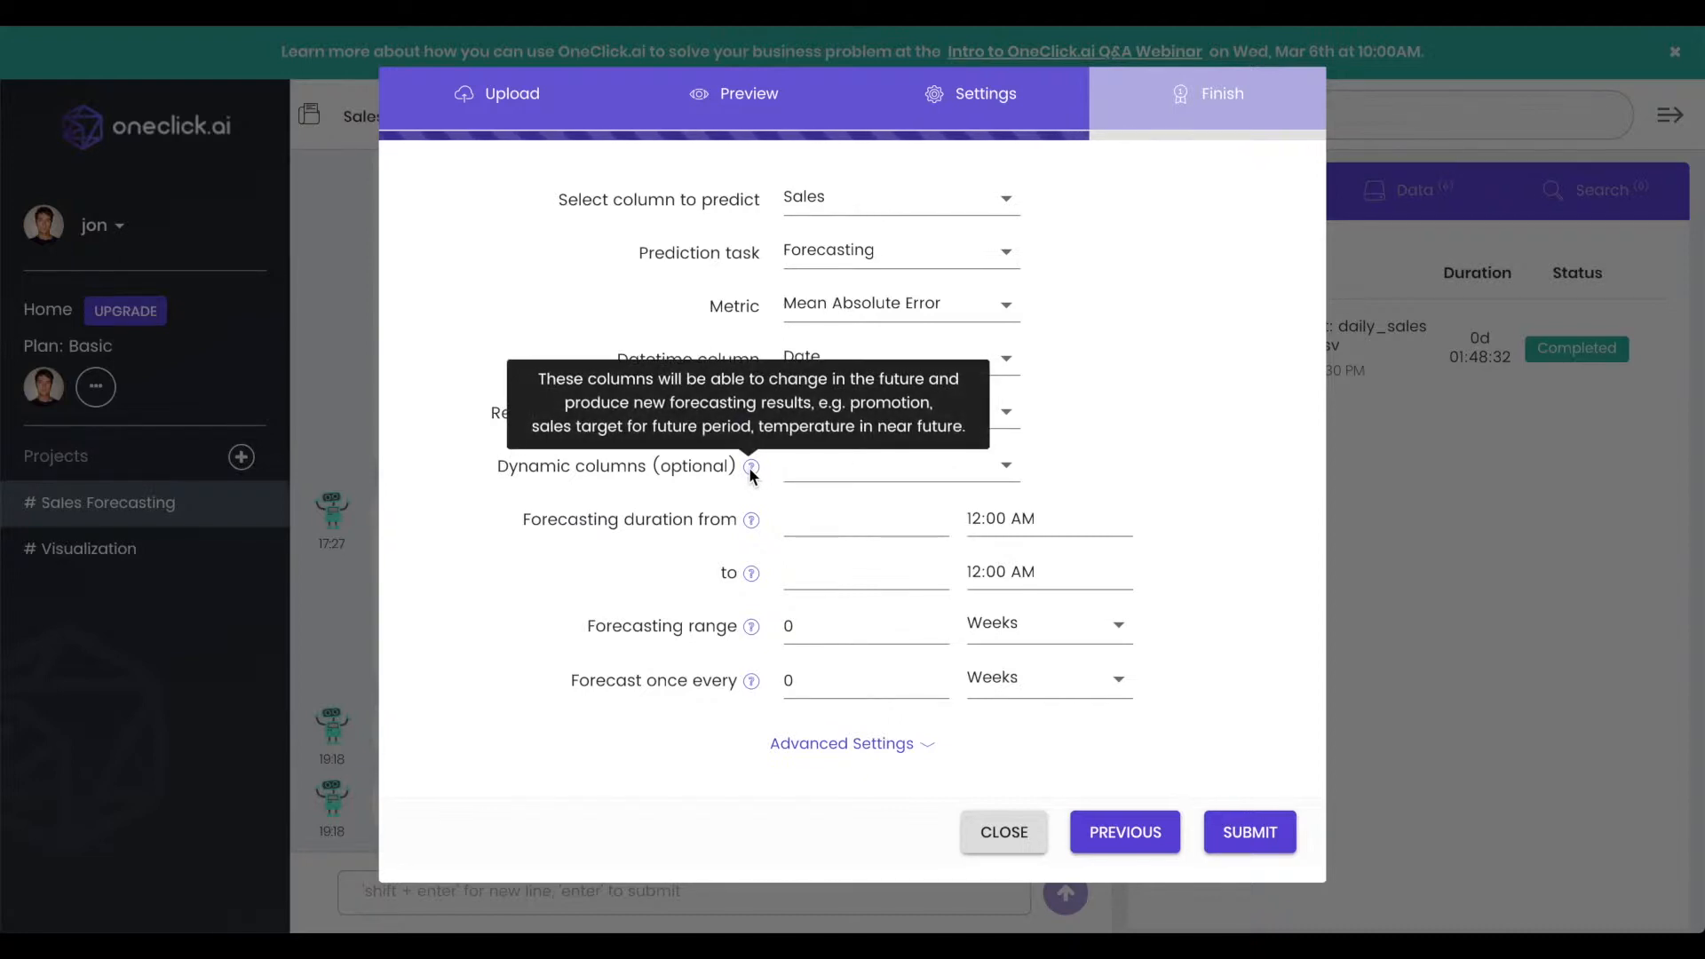
left_click(820, 470)
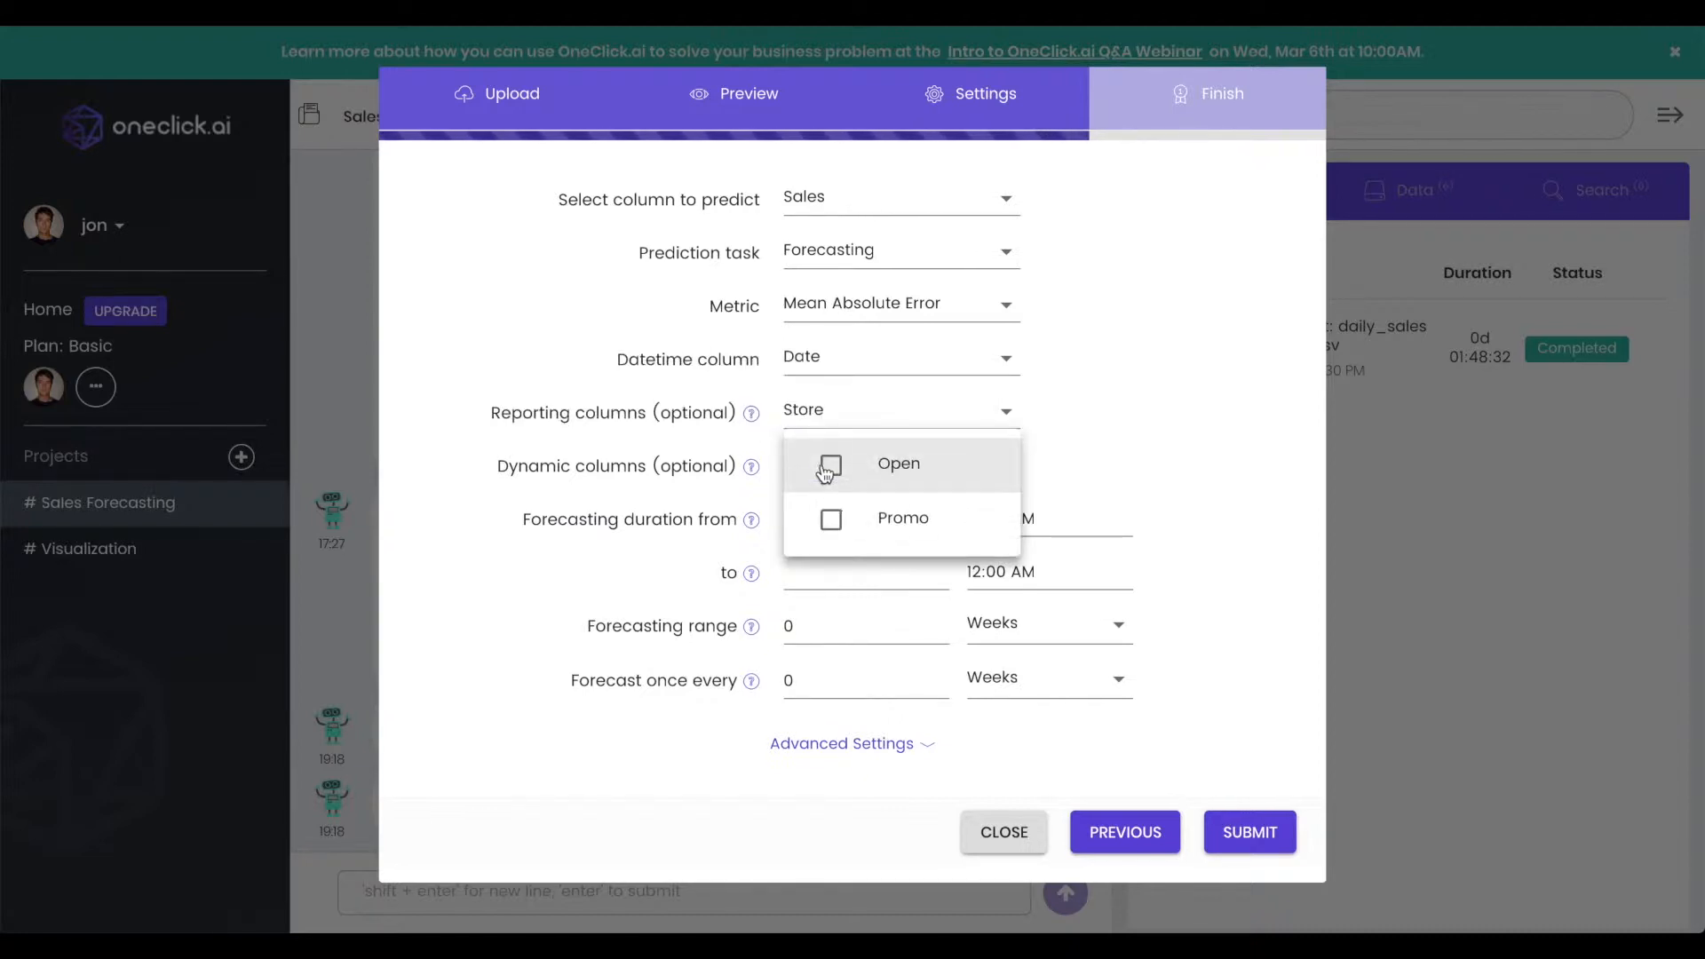
left_click(884, 517)
left_click(895, 461)
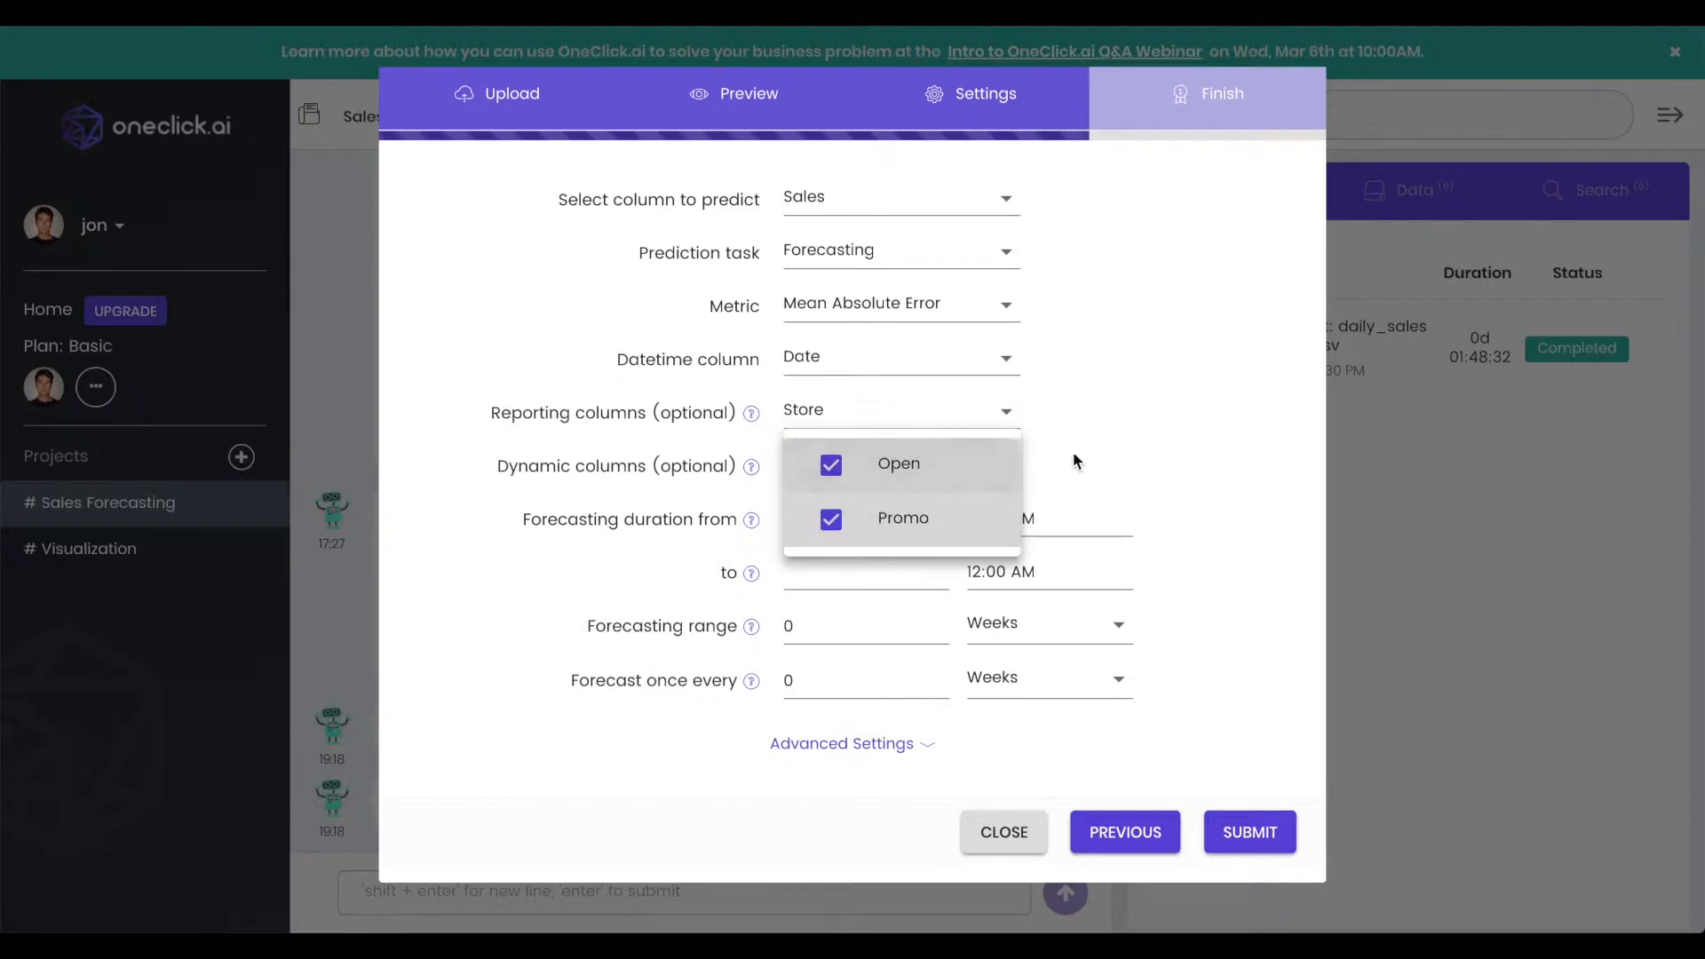
left_click(1094, 444)
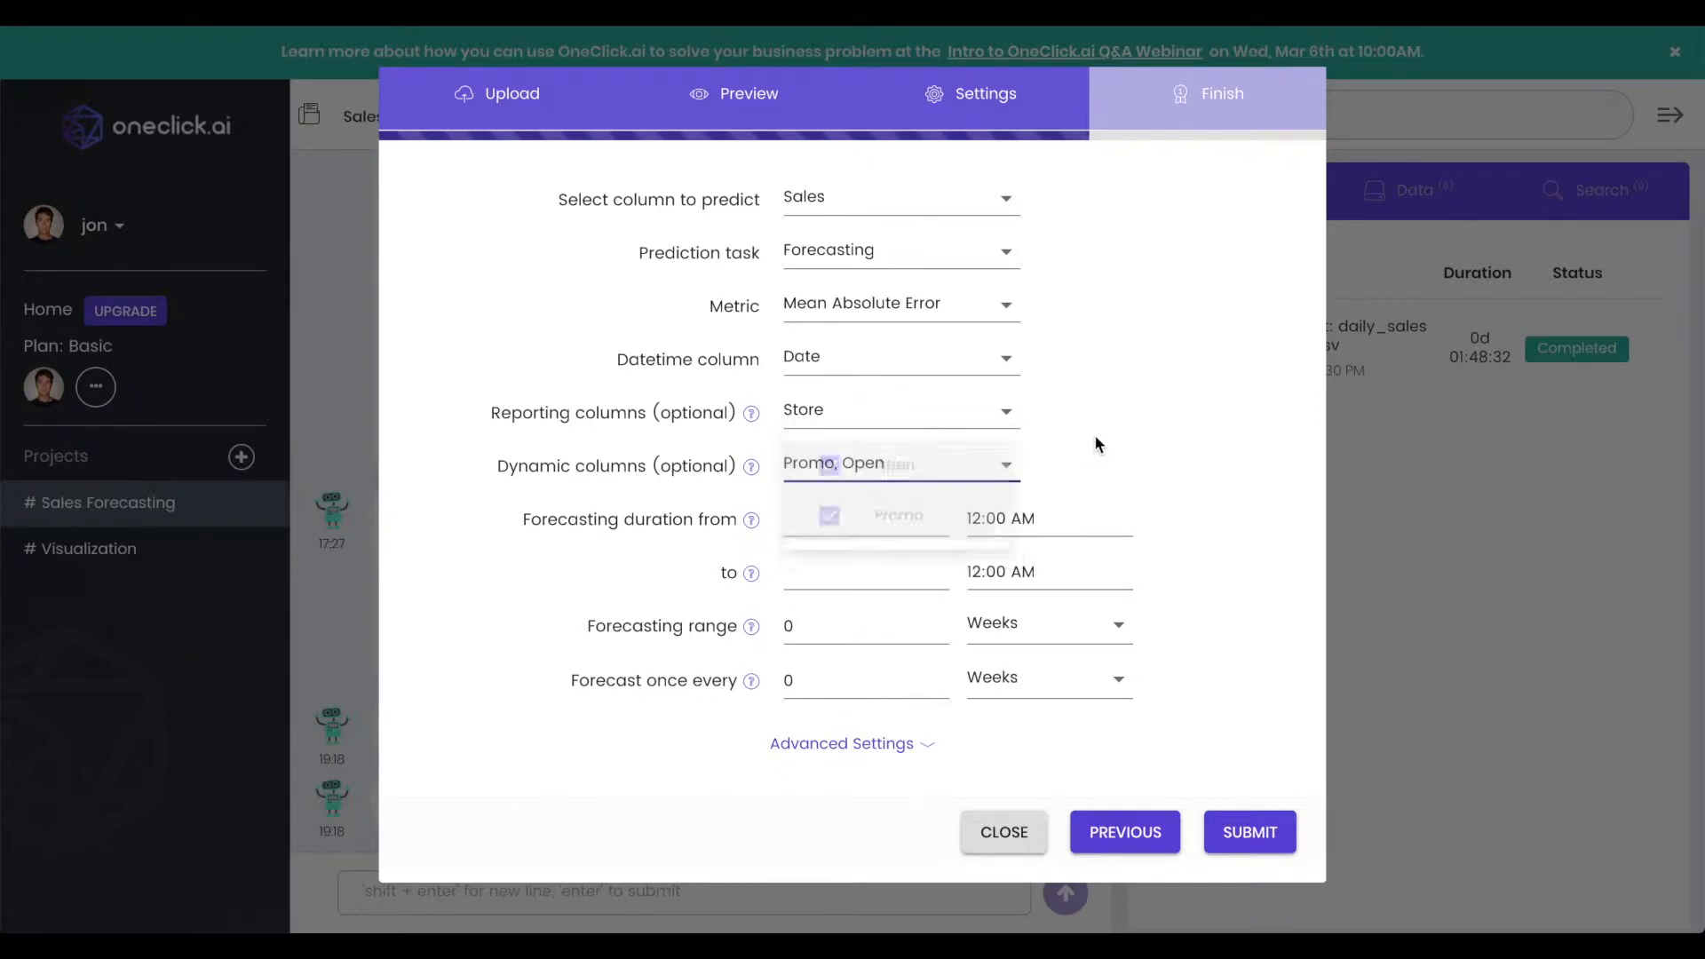
Set the forecasting duration from March 5, 2019 to April 21, 2019
left_click(823, 524)
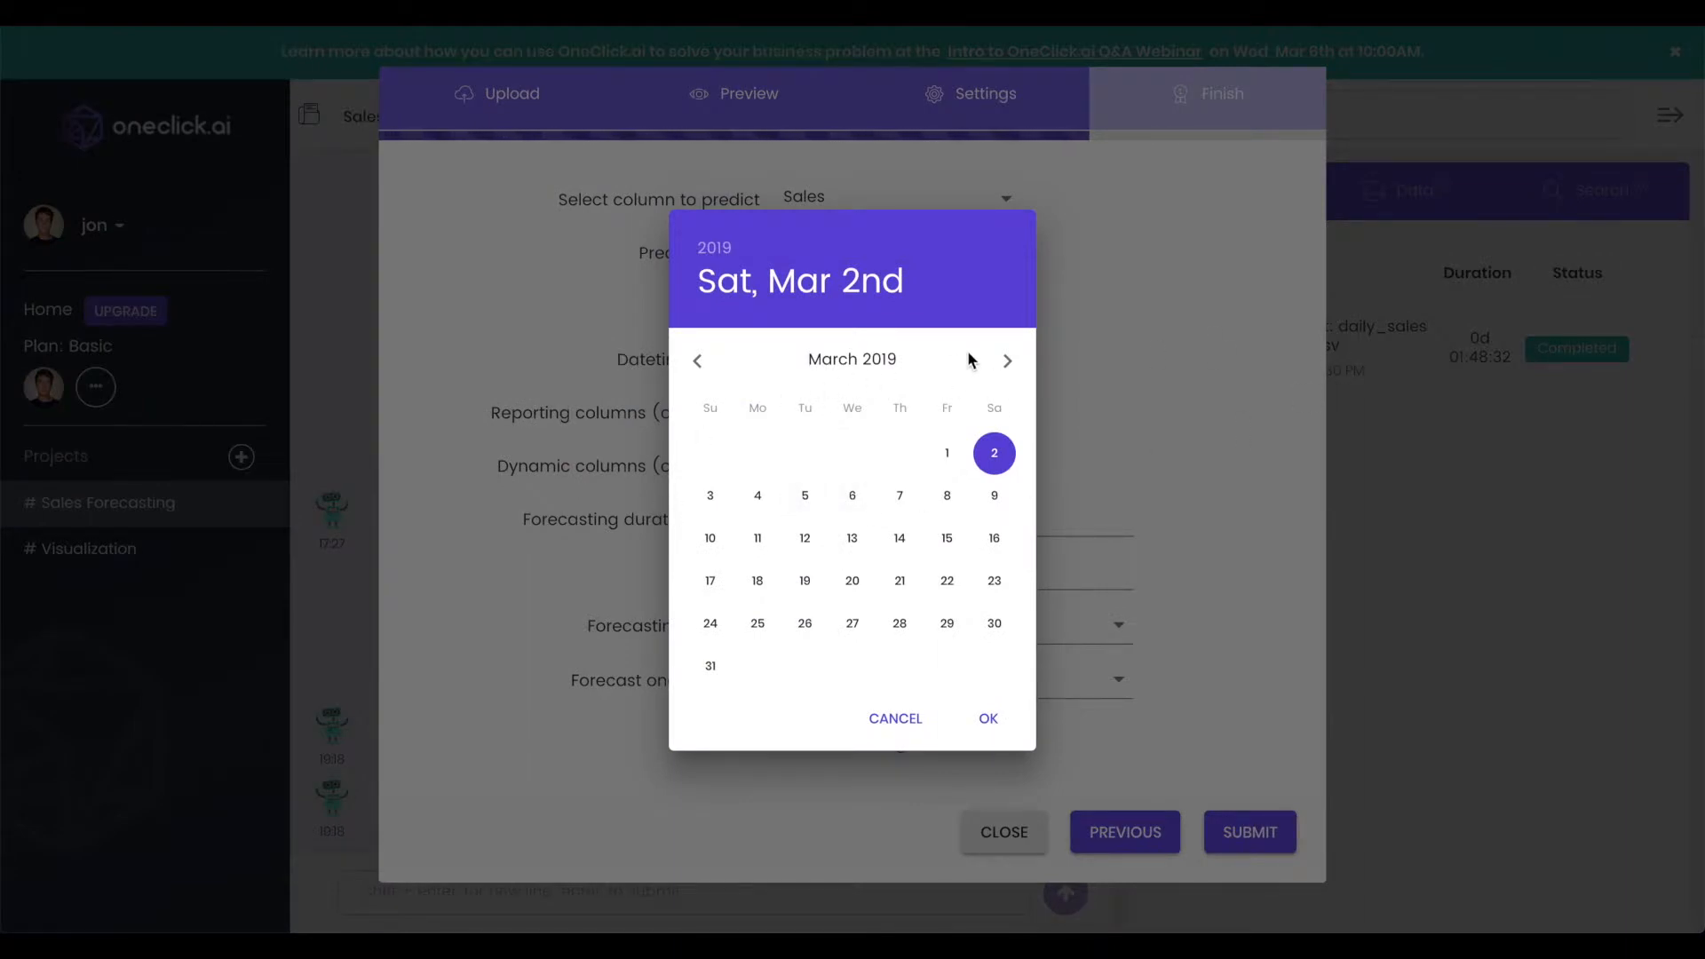
left_click(803, 497)
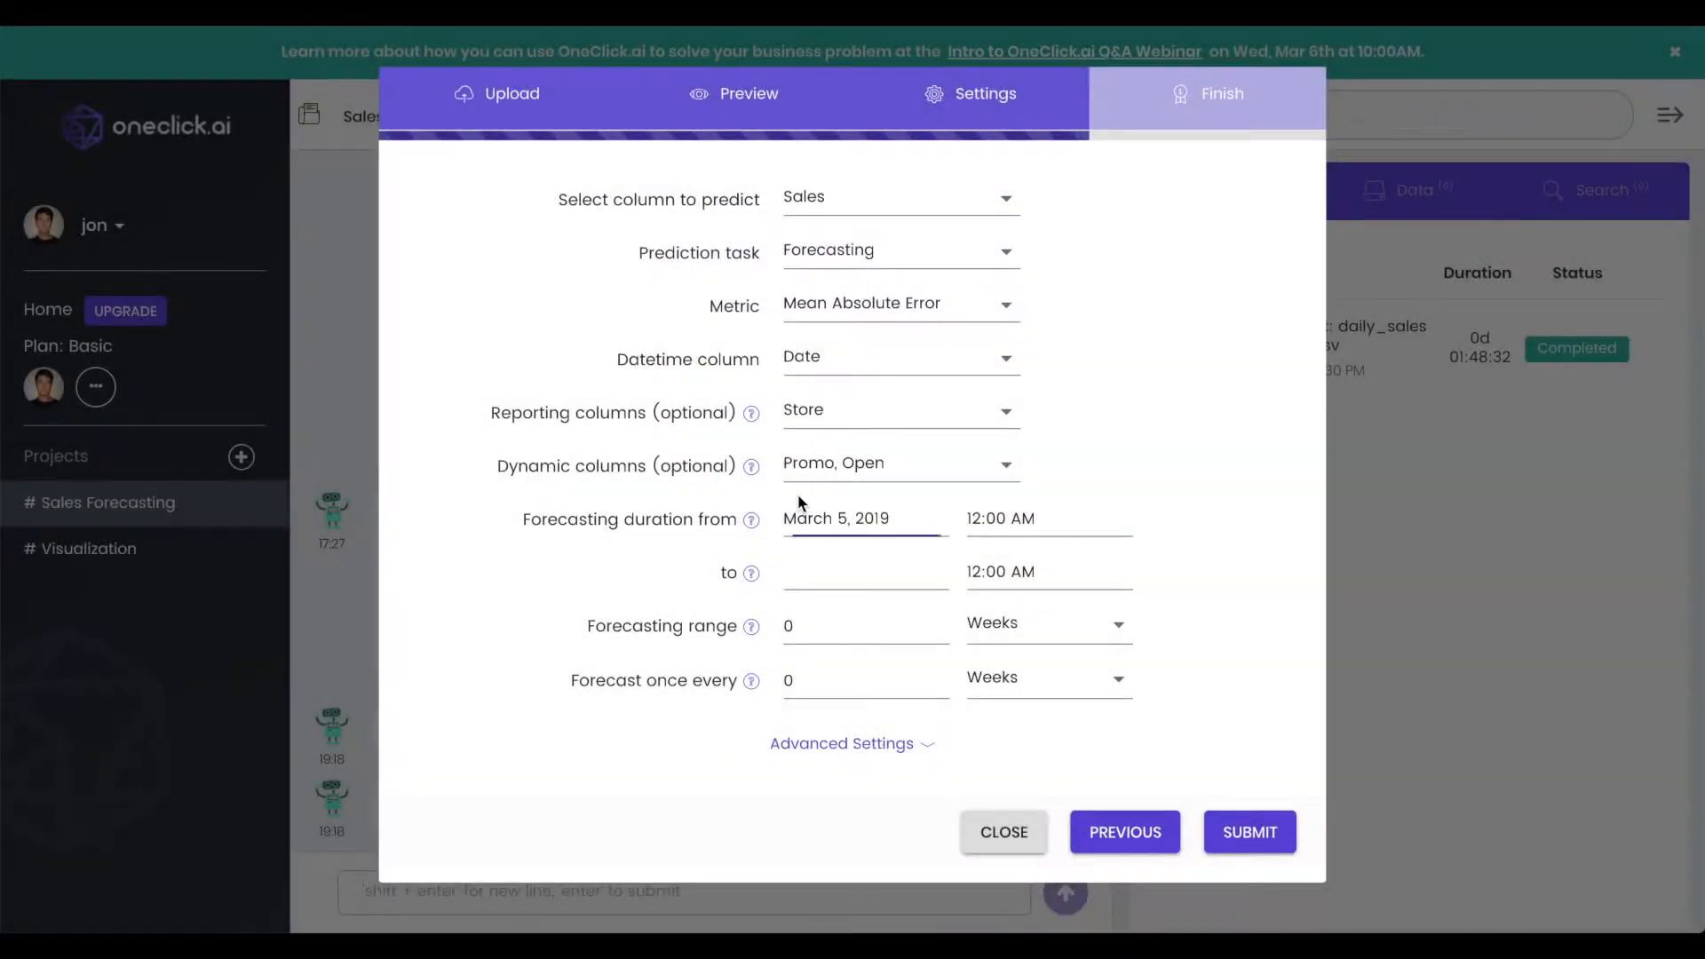
left_click(828, 574)
left_click(1011, 360)
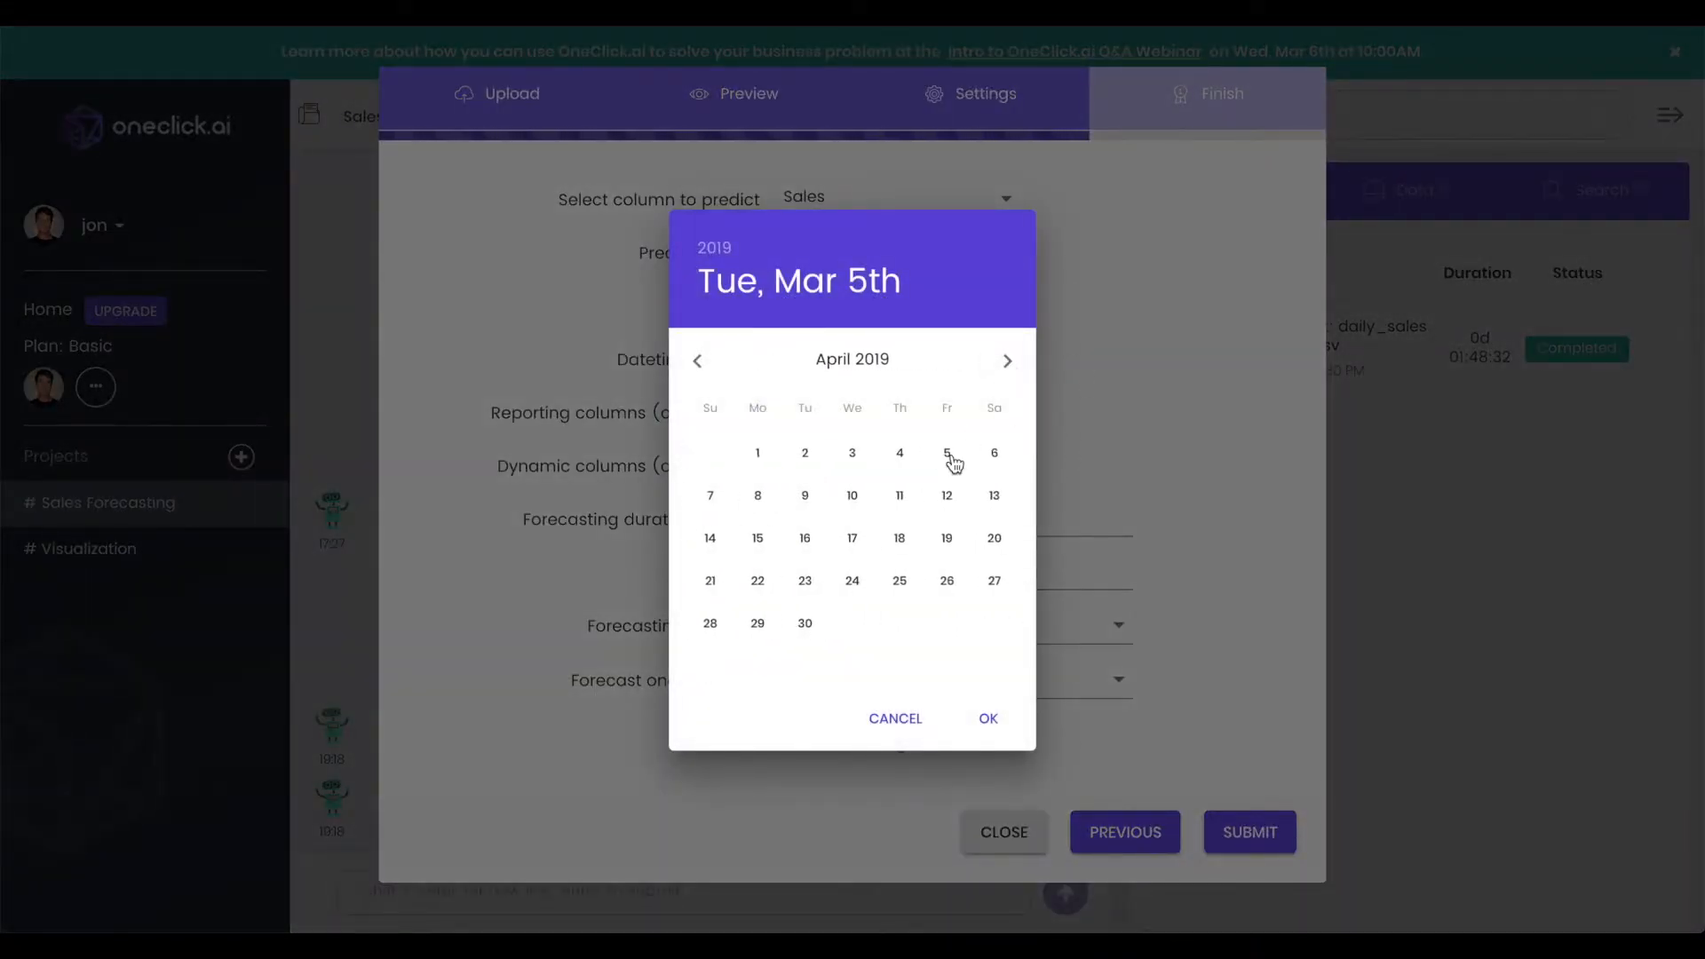
left_click(709, 582)
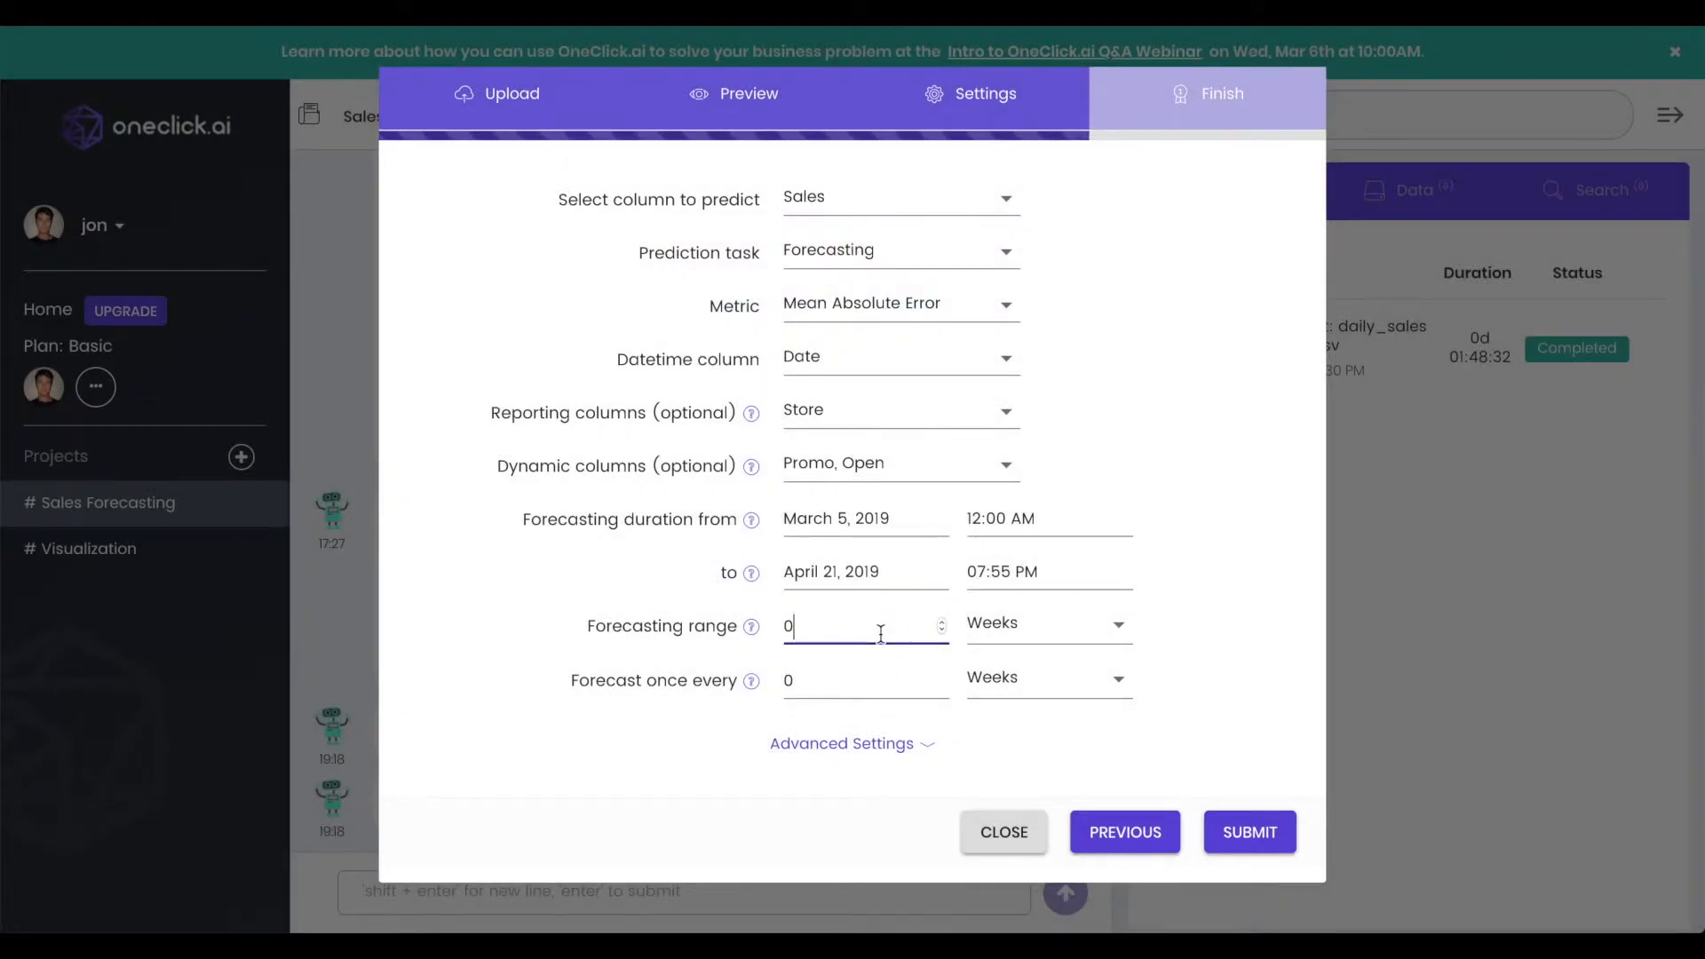
Set the forecasting range to 1 day and forecast once every 1 day
type("1")
left_click(1044, 626)
left_click(1026, 696)
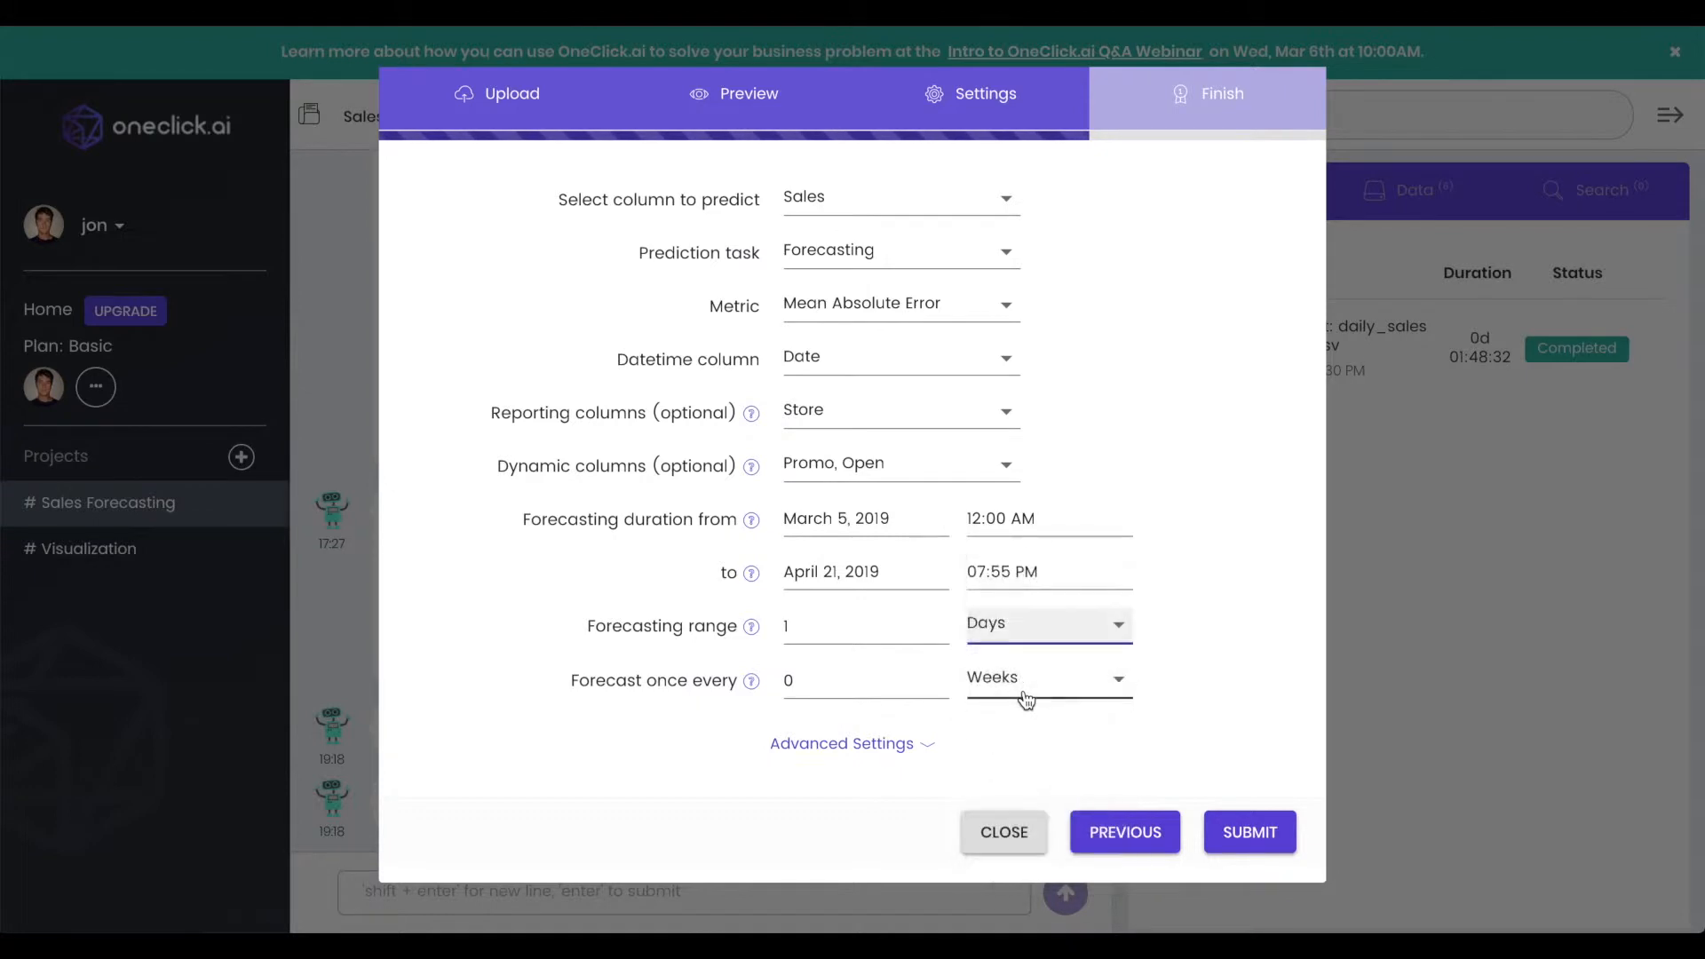
left_click(914, 685)
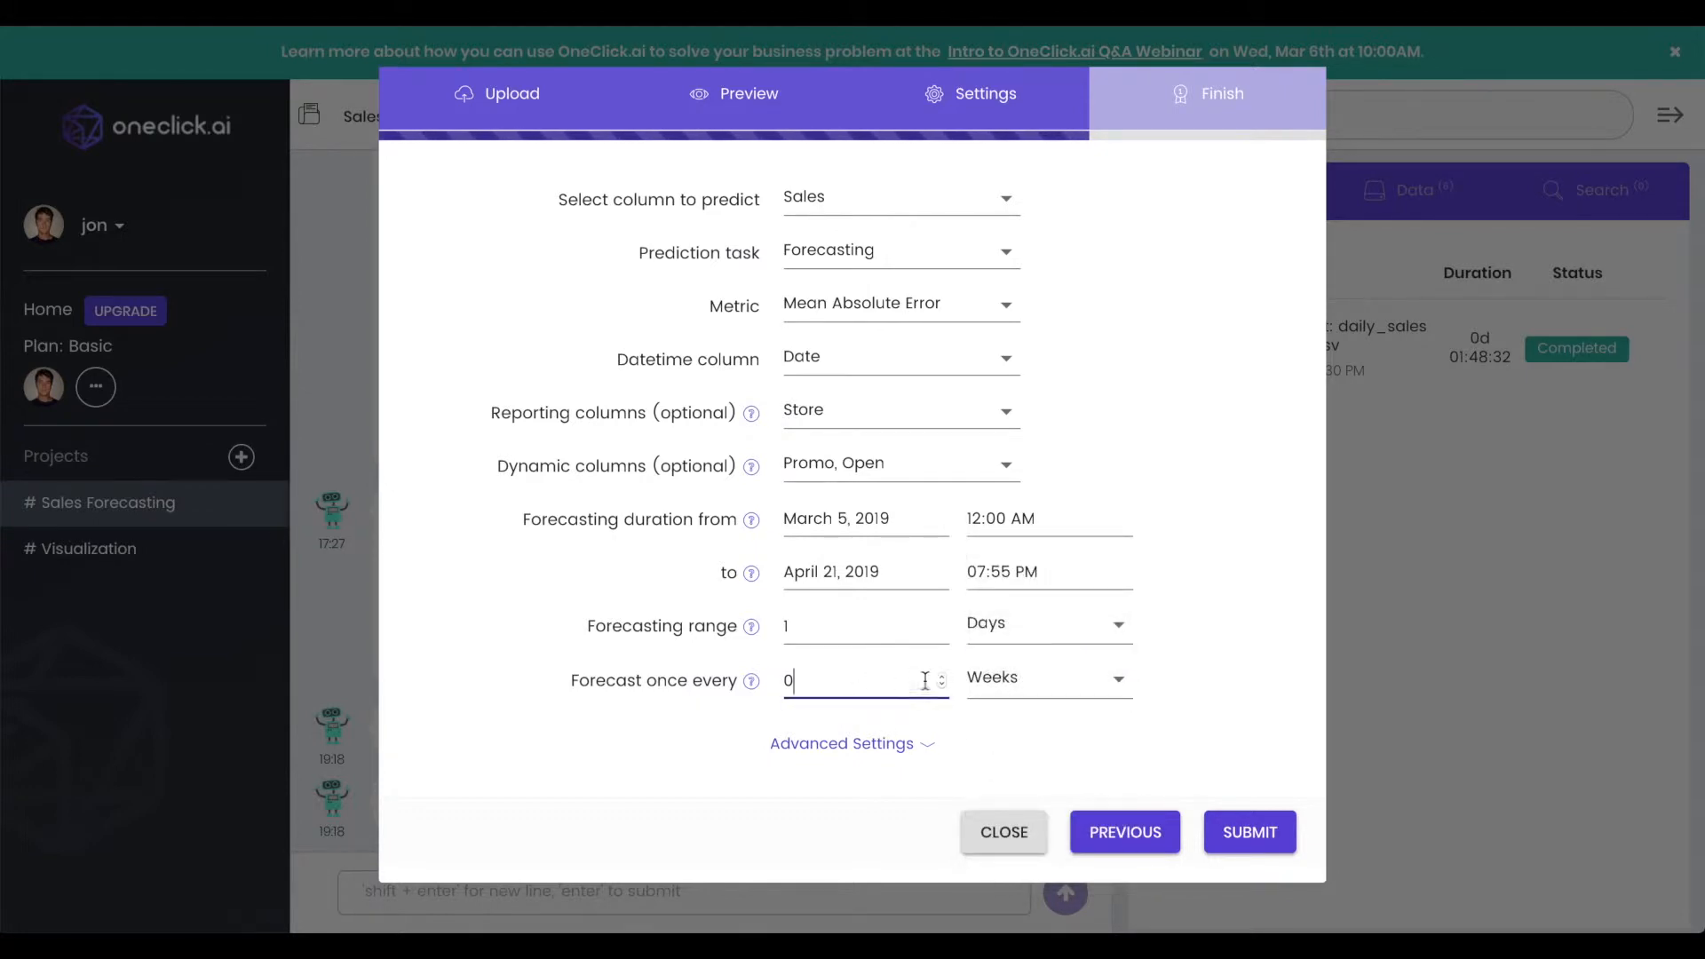
left_click(943, 676)
left_click(999, 679)
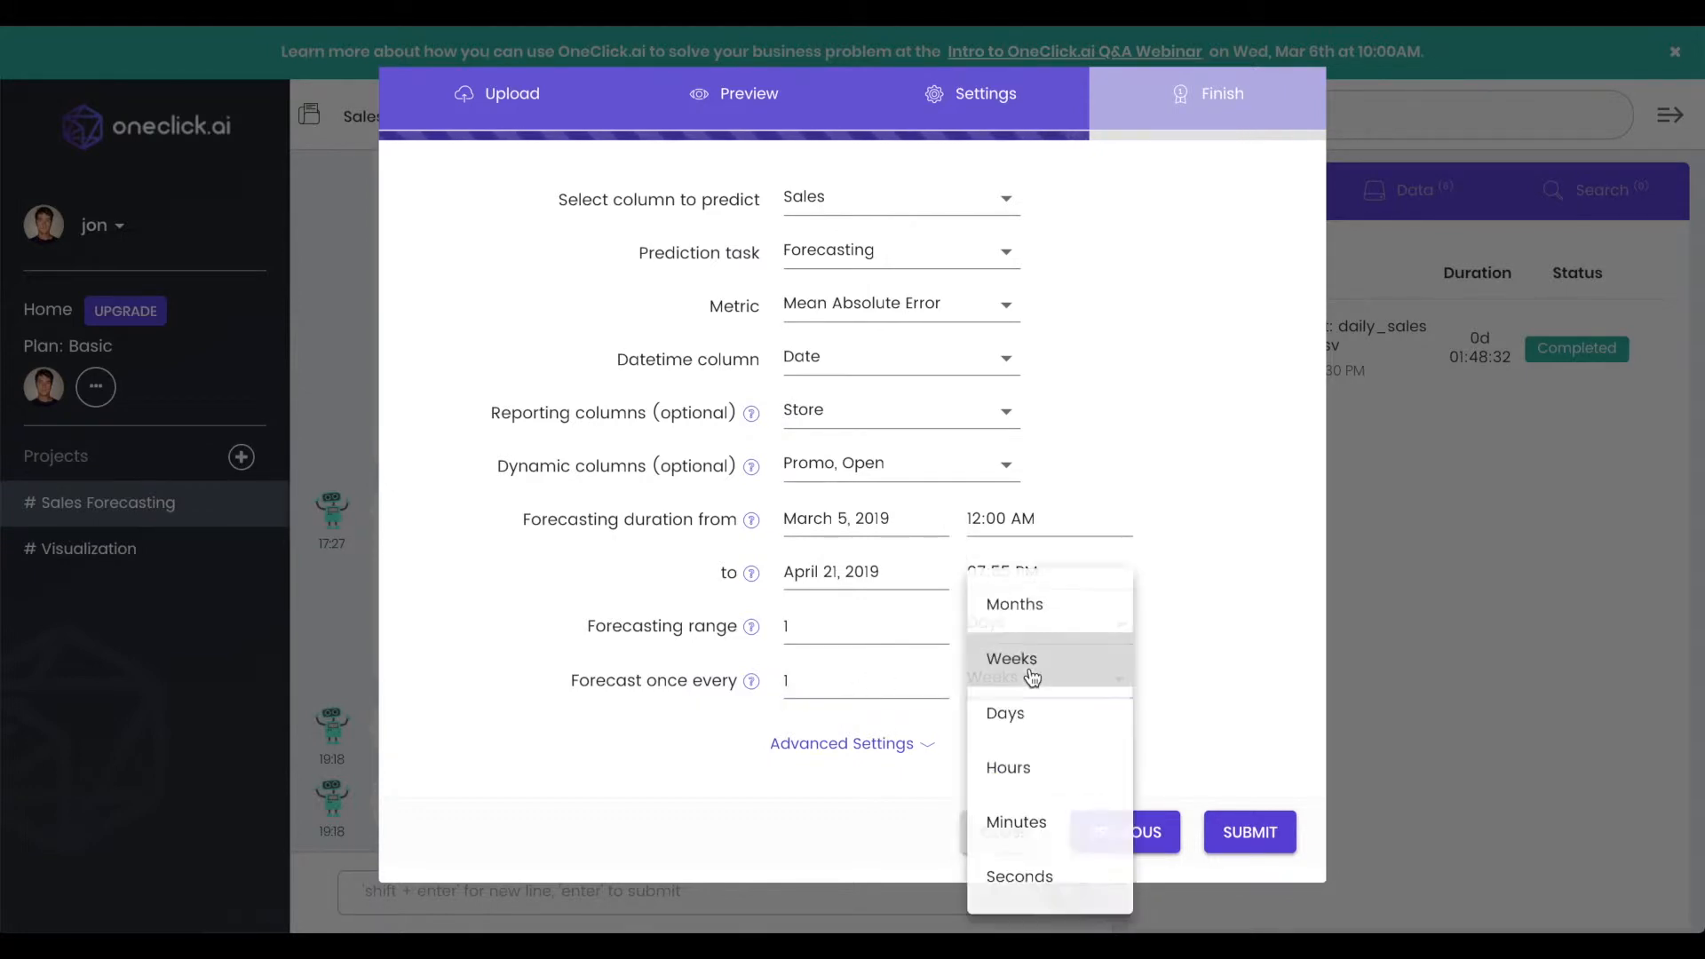
left_click(1035, 707)
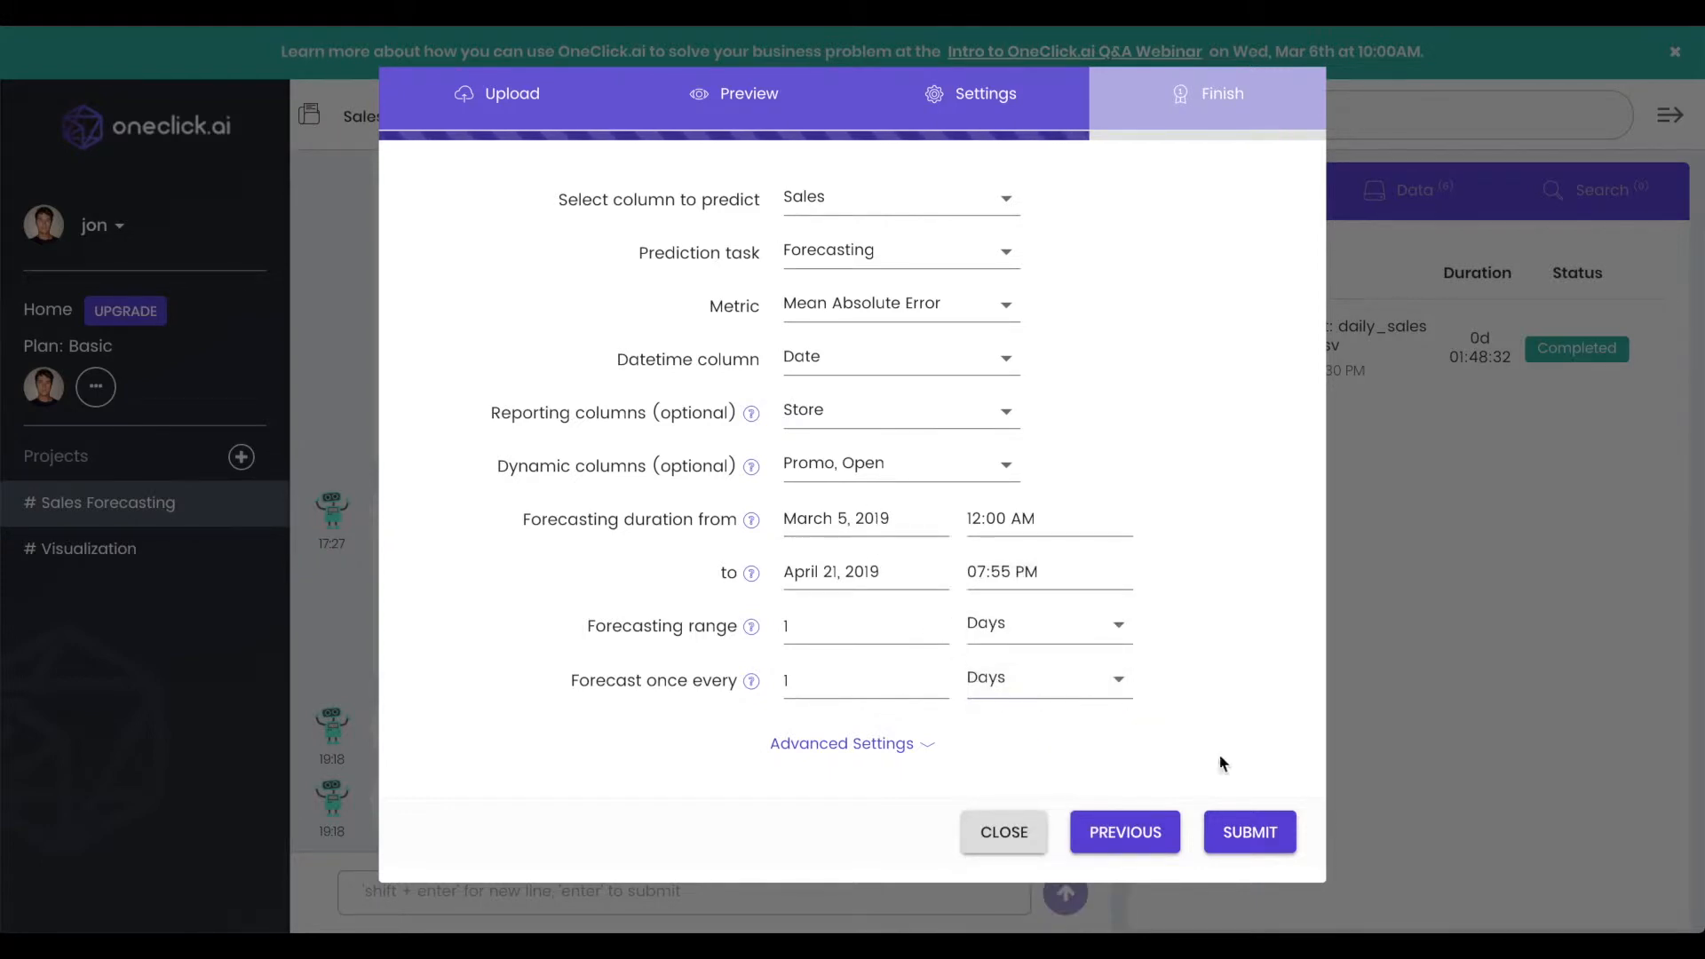
Submit the forecasting task, finish the upload wizard and dismiss the task notifications
left_click(1240, 826)
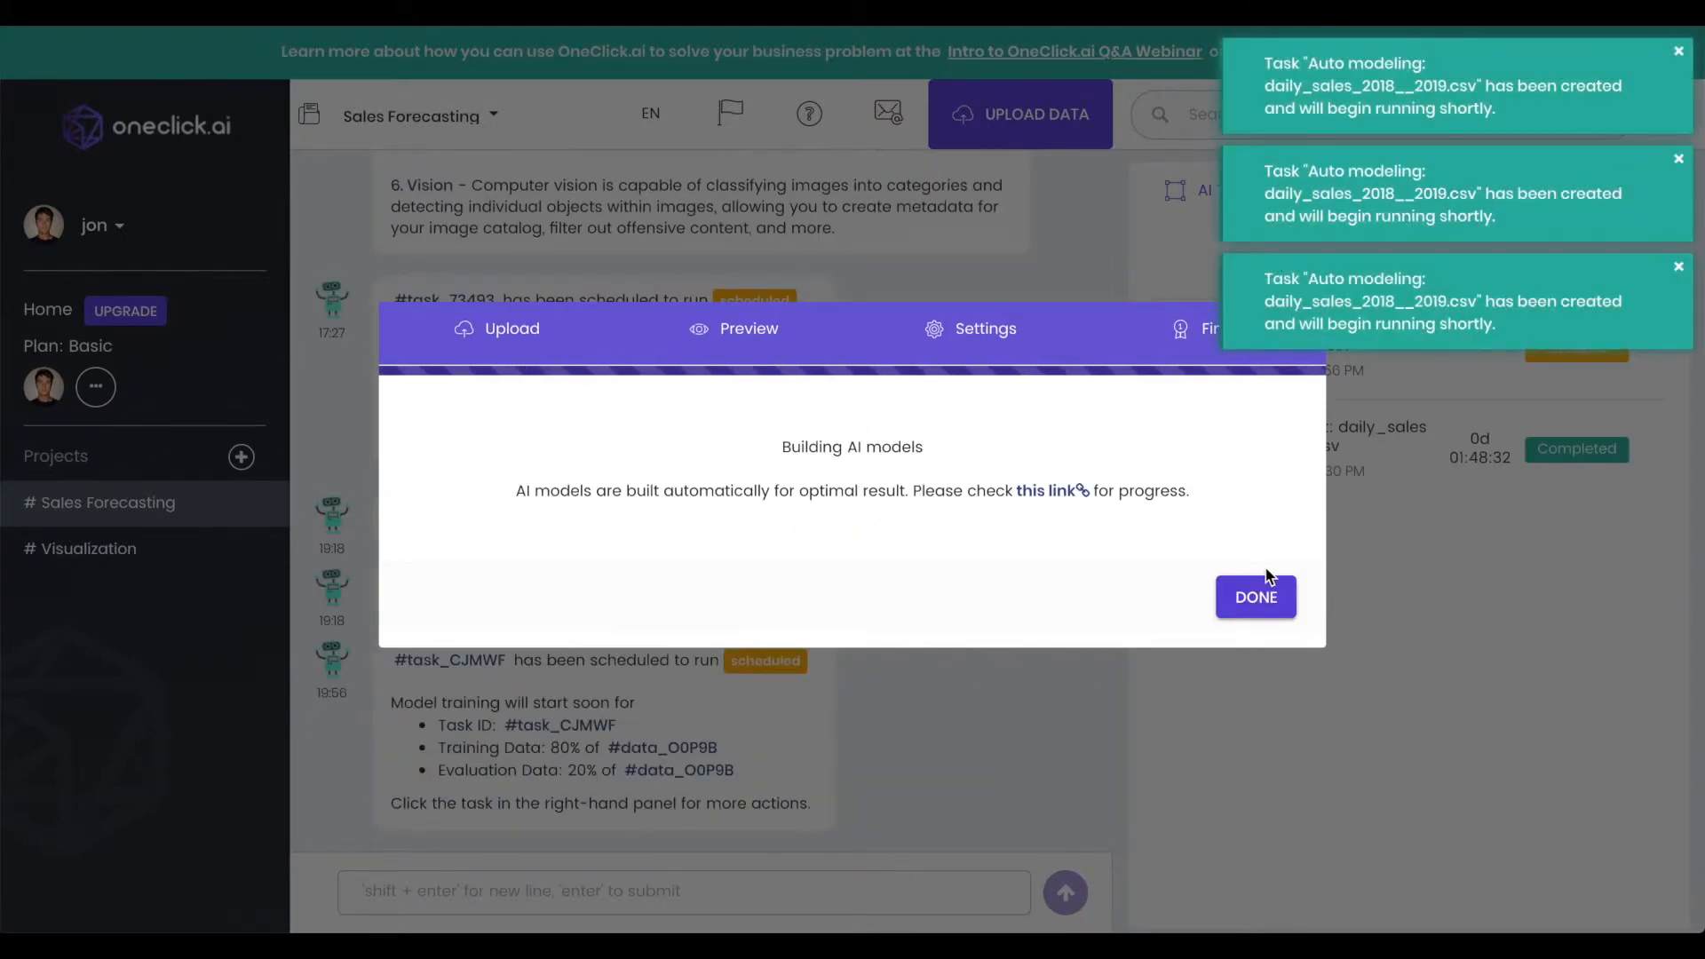
left_click(1259, 599)
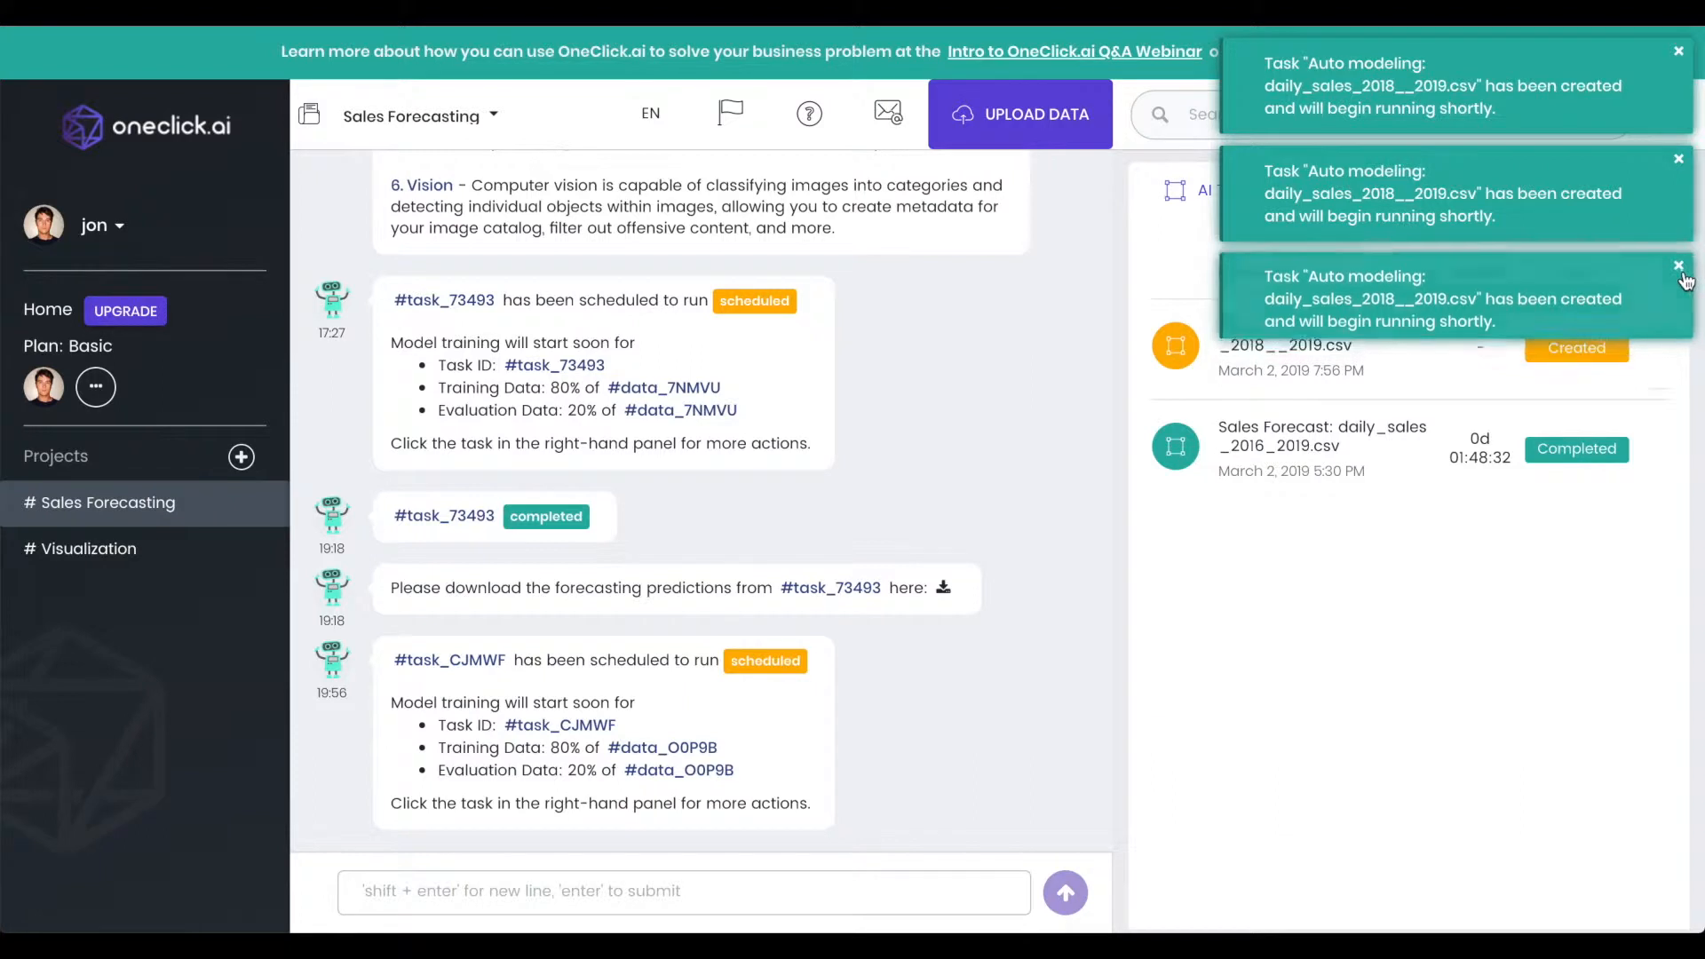
left_click(1678, 164)
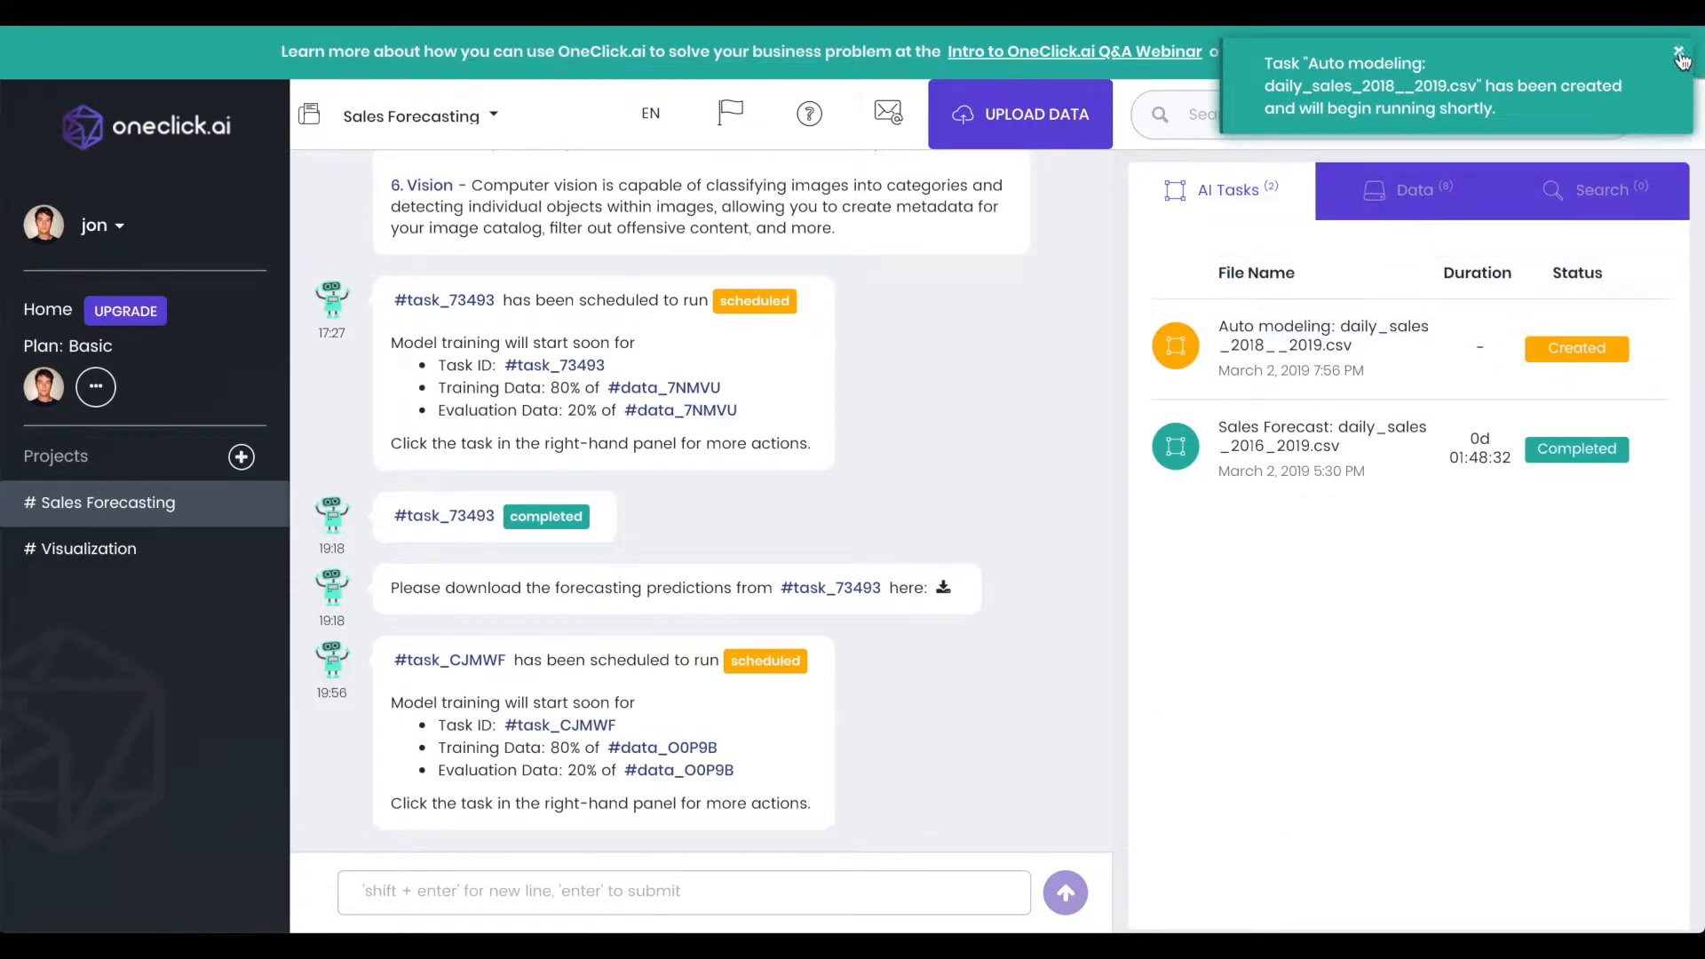
left_click(1679, 53)
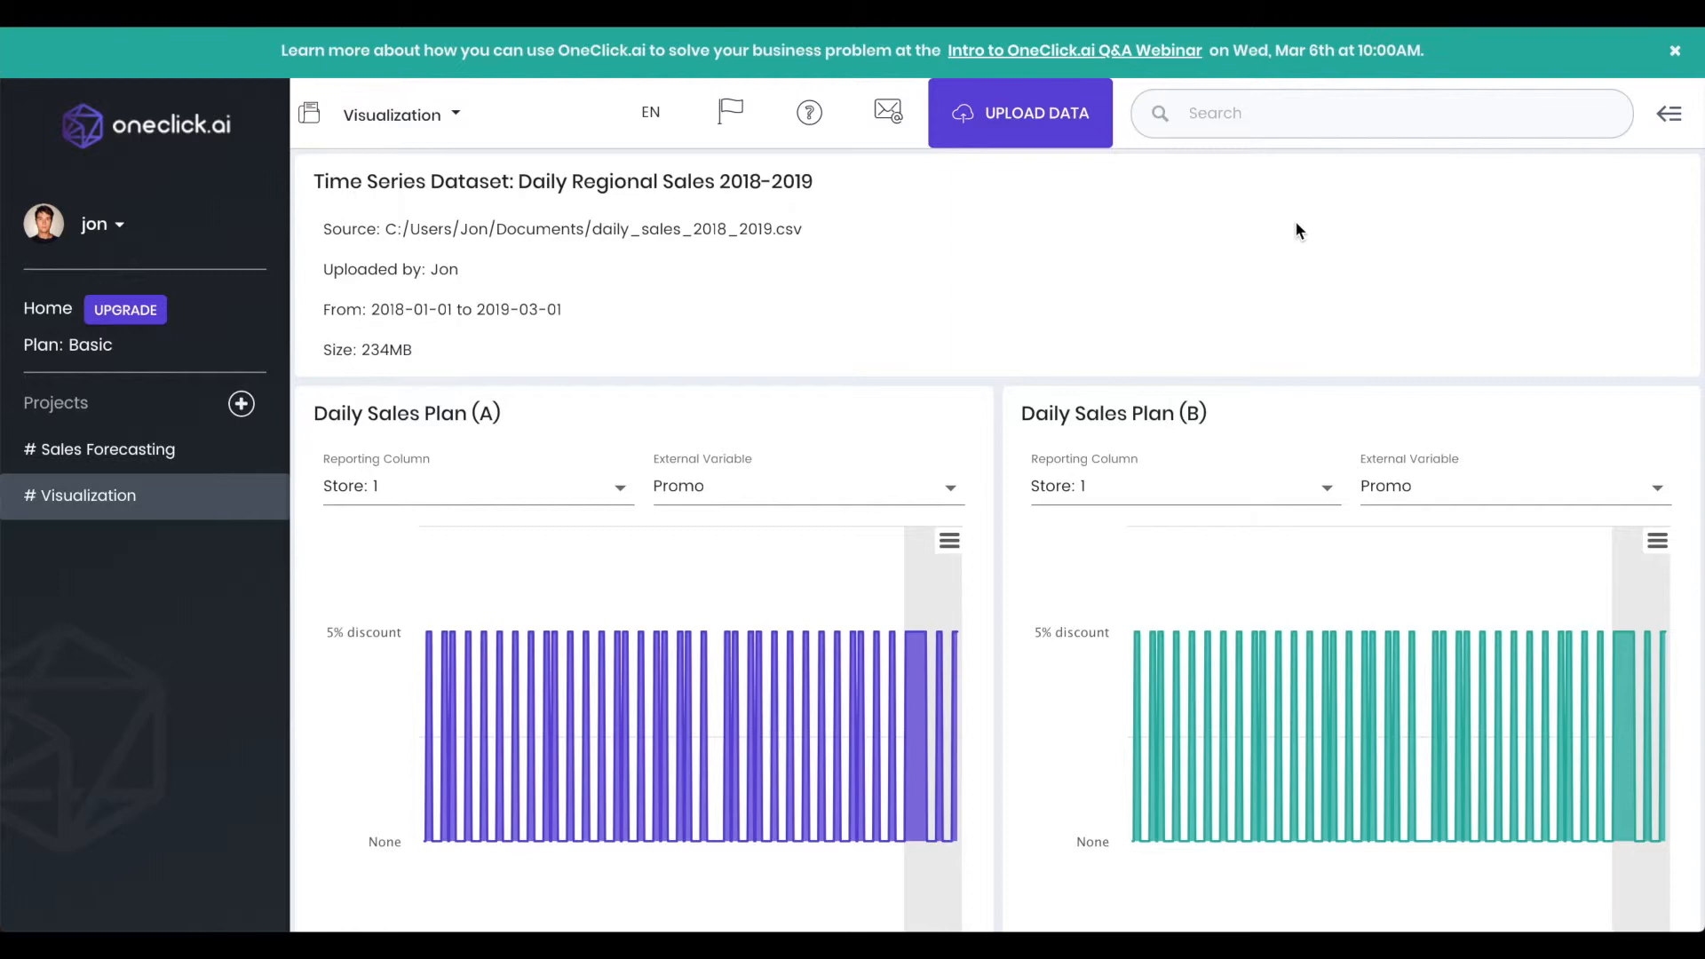
Zoom the Daily Sales Plan (A) promo chart into March 2019 and set its selected range to March 5 through March 15, 2019
scroll(1296, 224, "down", 10)
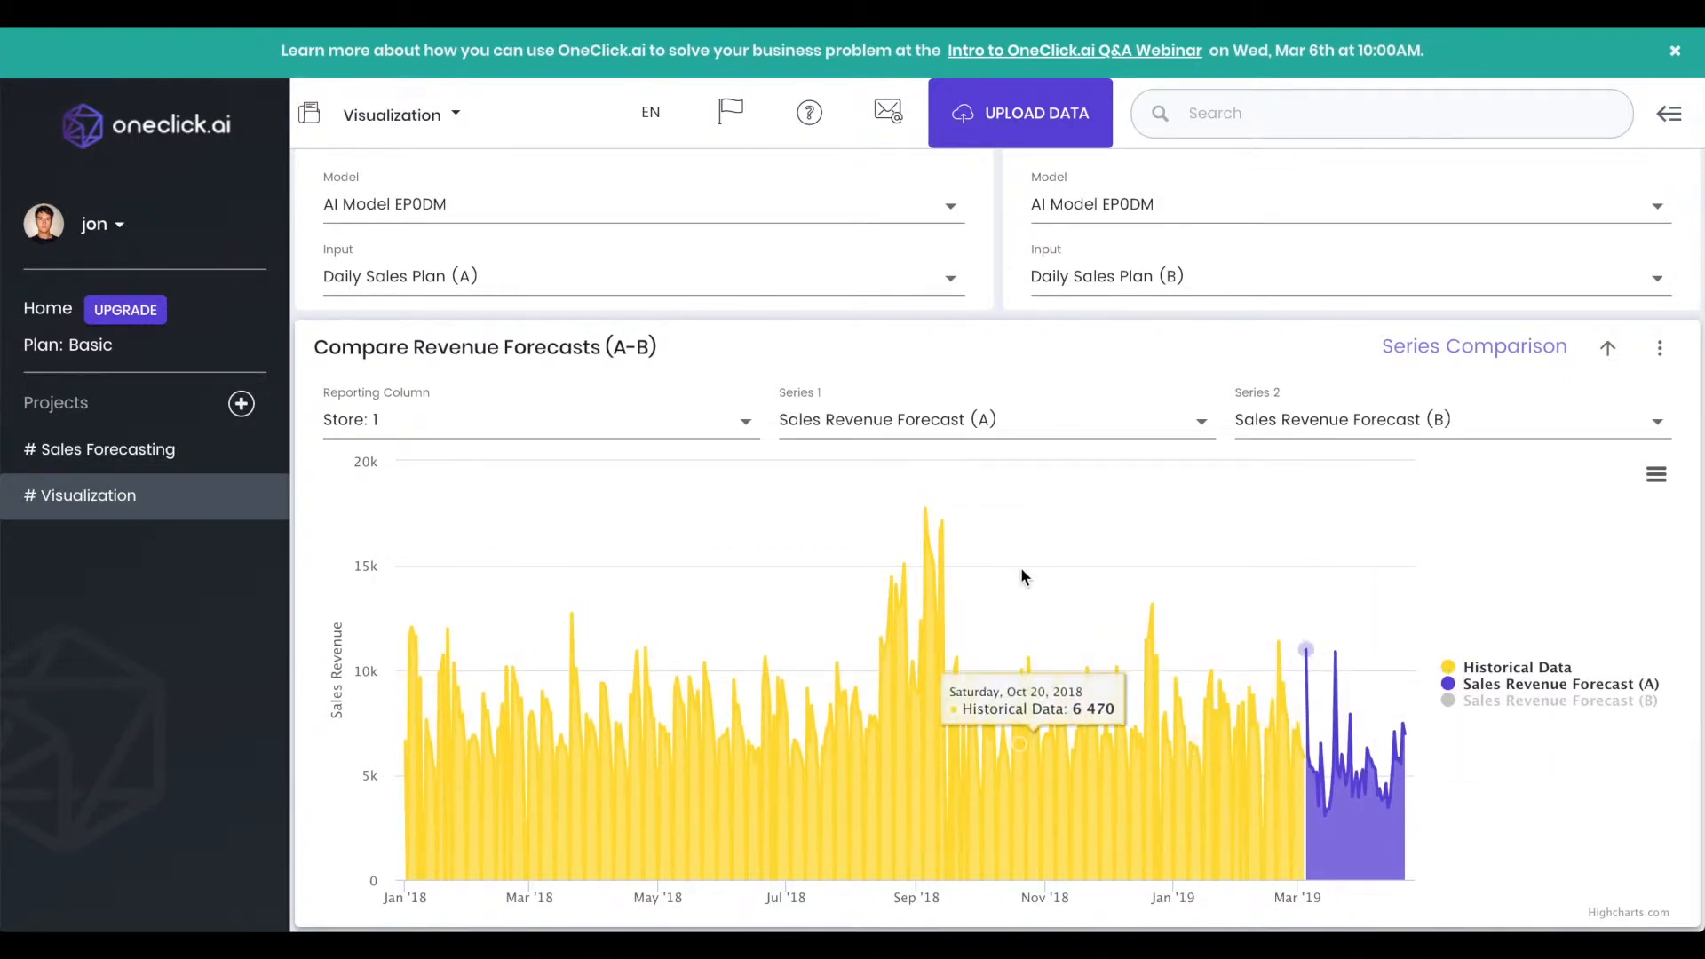
scroll(1020, 577, "up", 10)
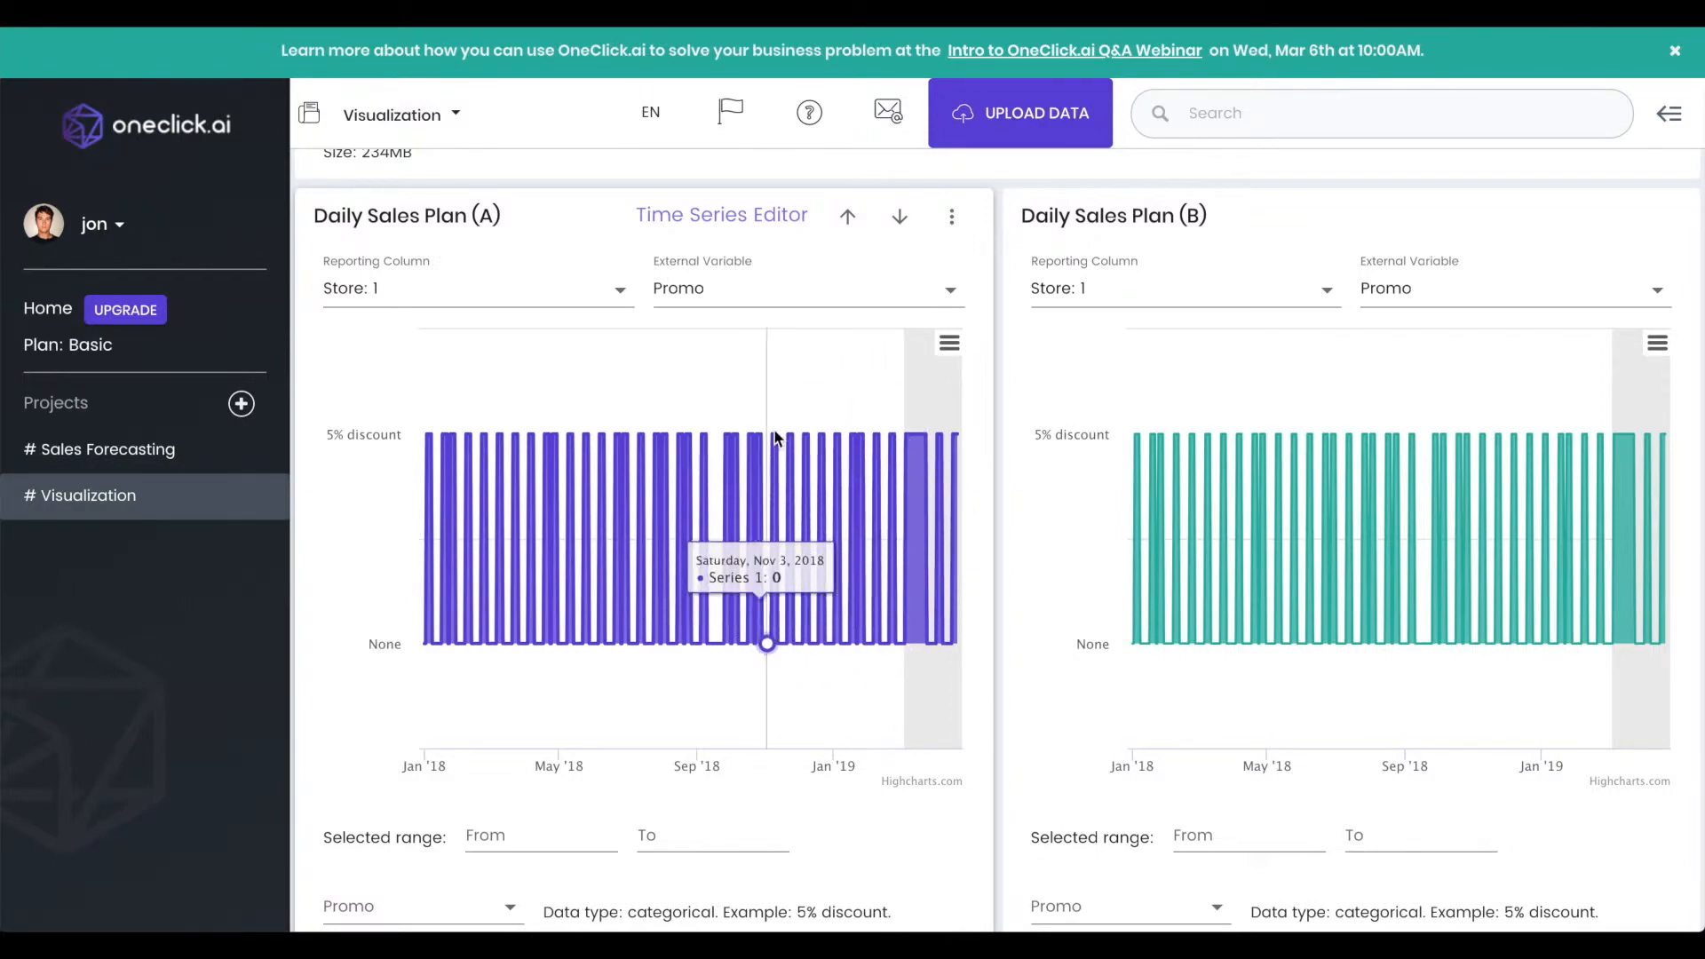
mouse_move(902, 453)
left_mouse_down()
mouse_move(923, 439)
mouse_move(933, 454)
left_mouse_up()
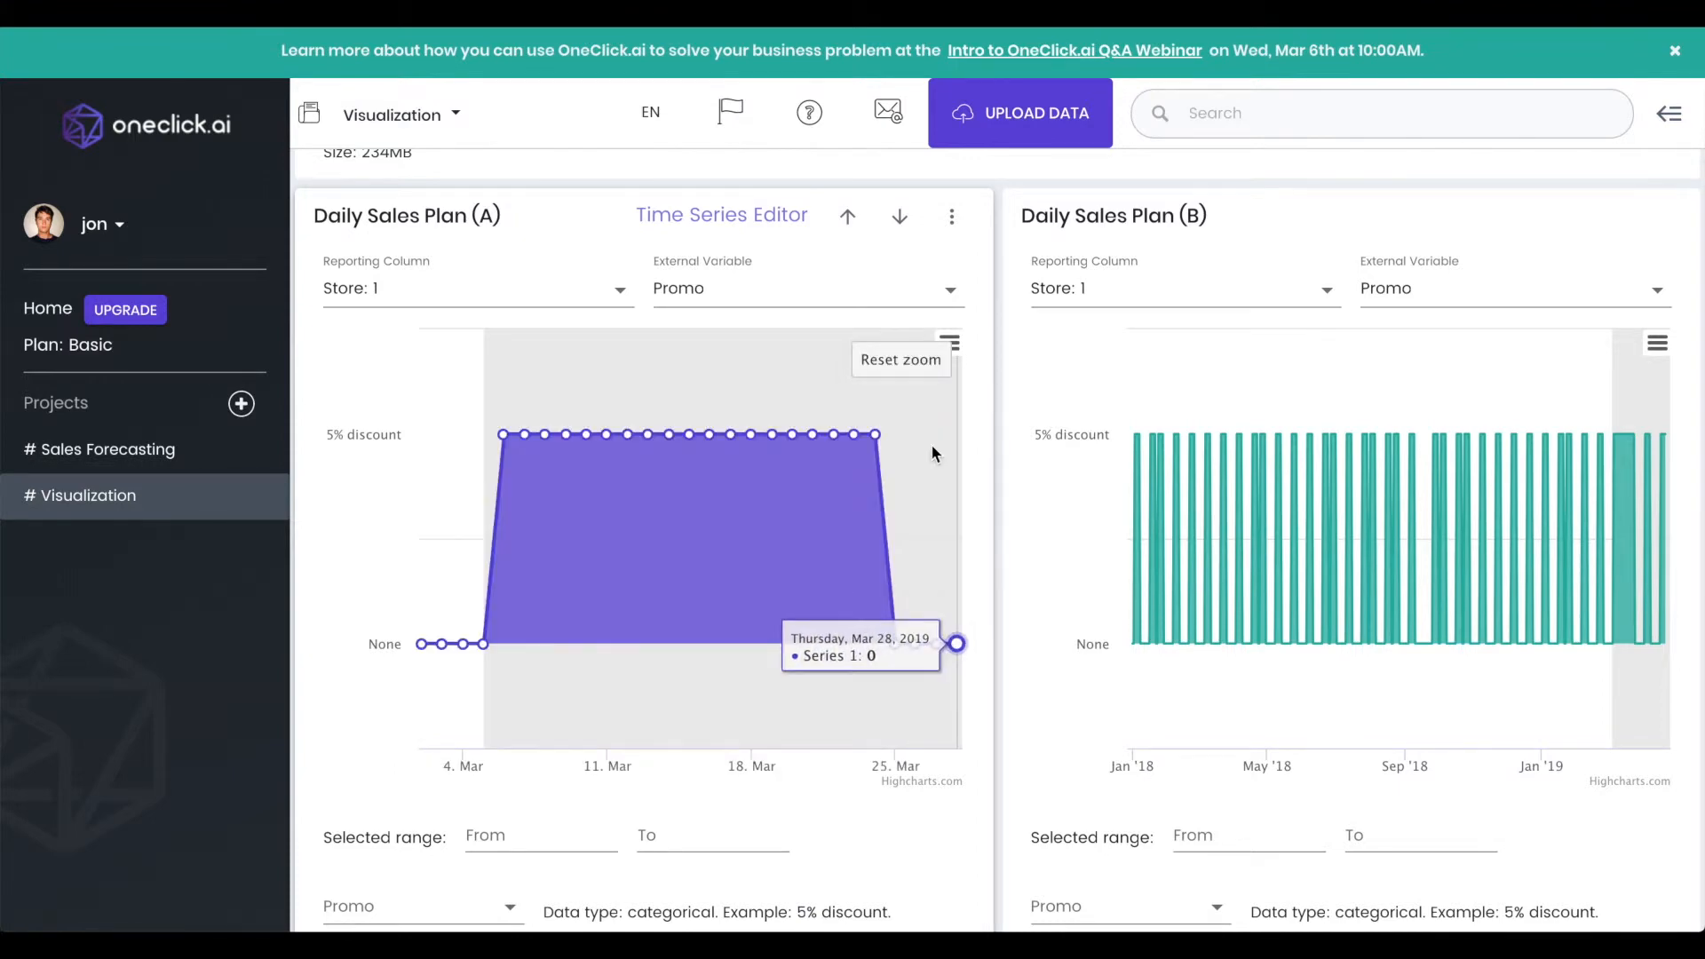
left_click(582, 835)
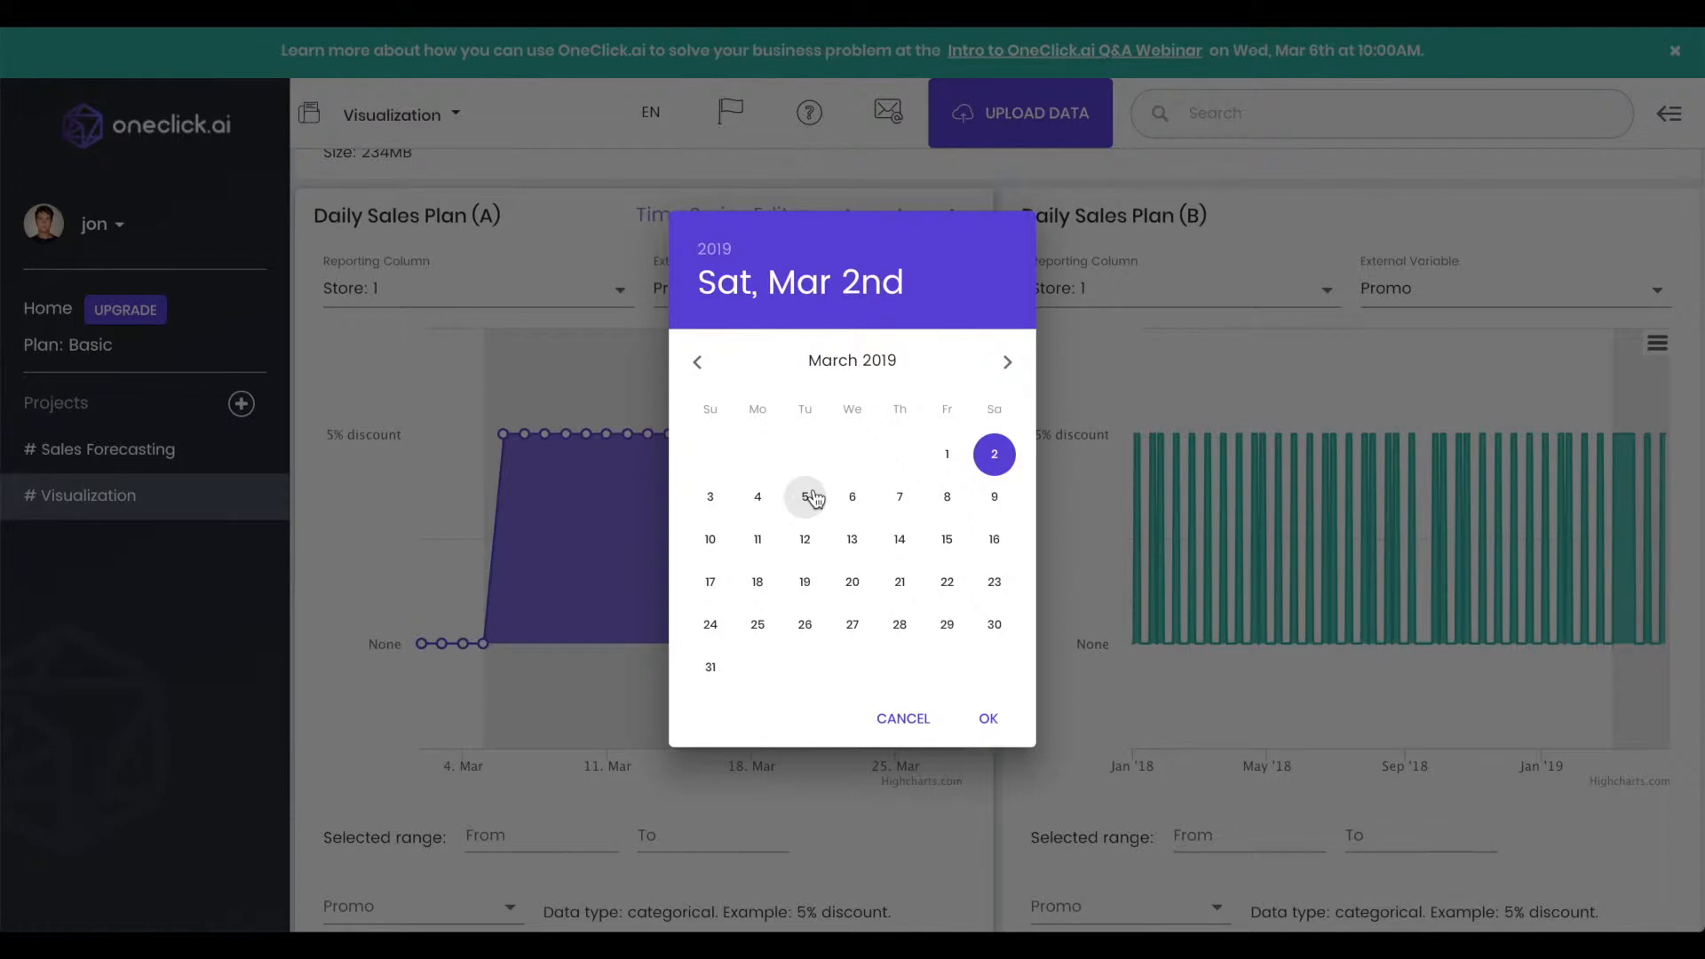
left_click(811, 495)
left_click(735, 837)
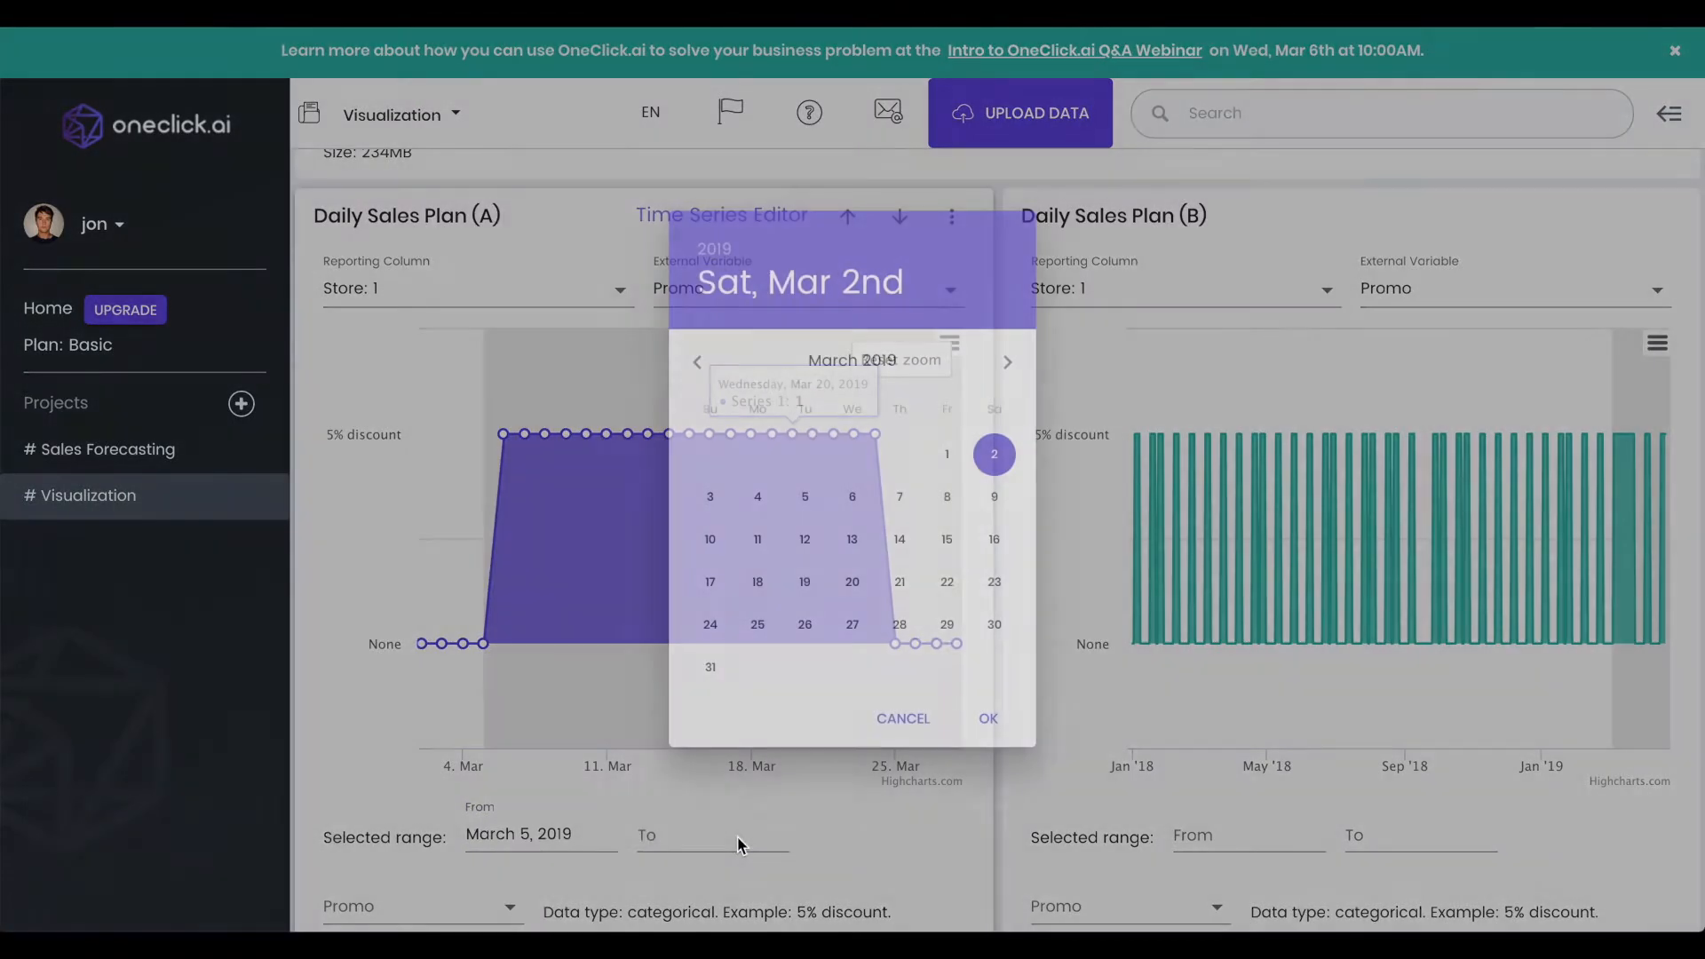
left_click(940, 549)
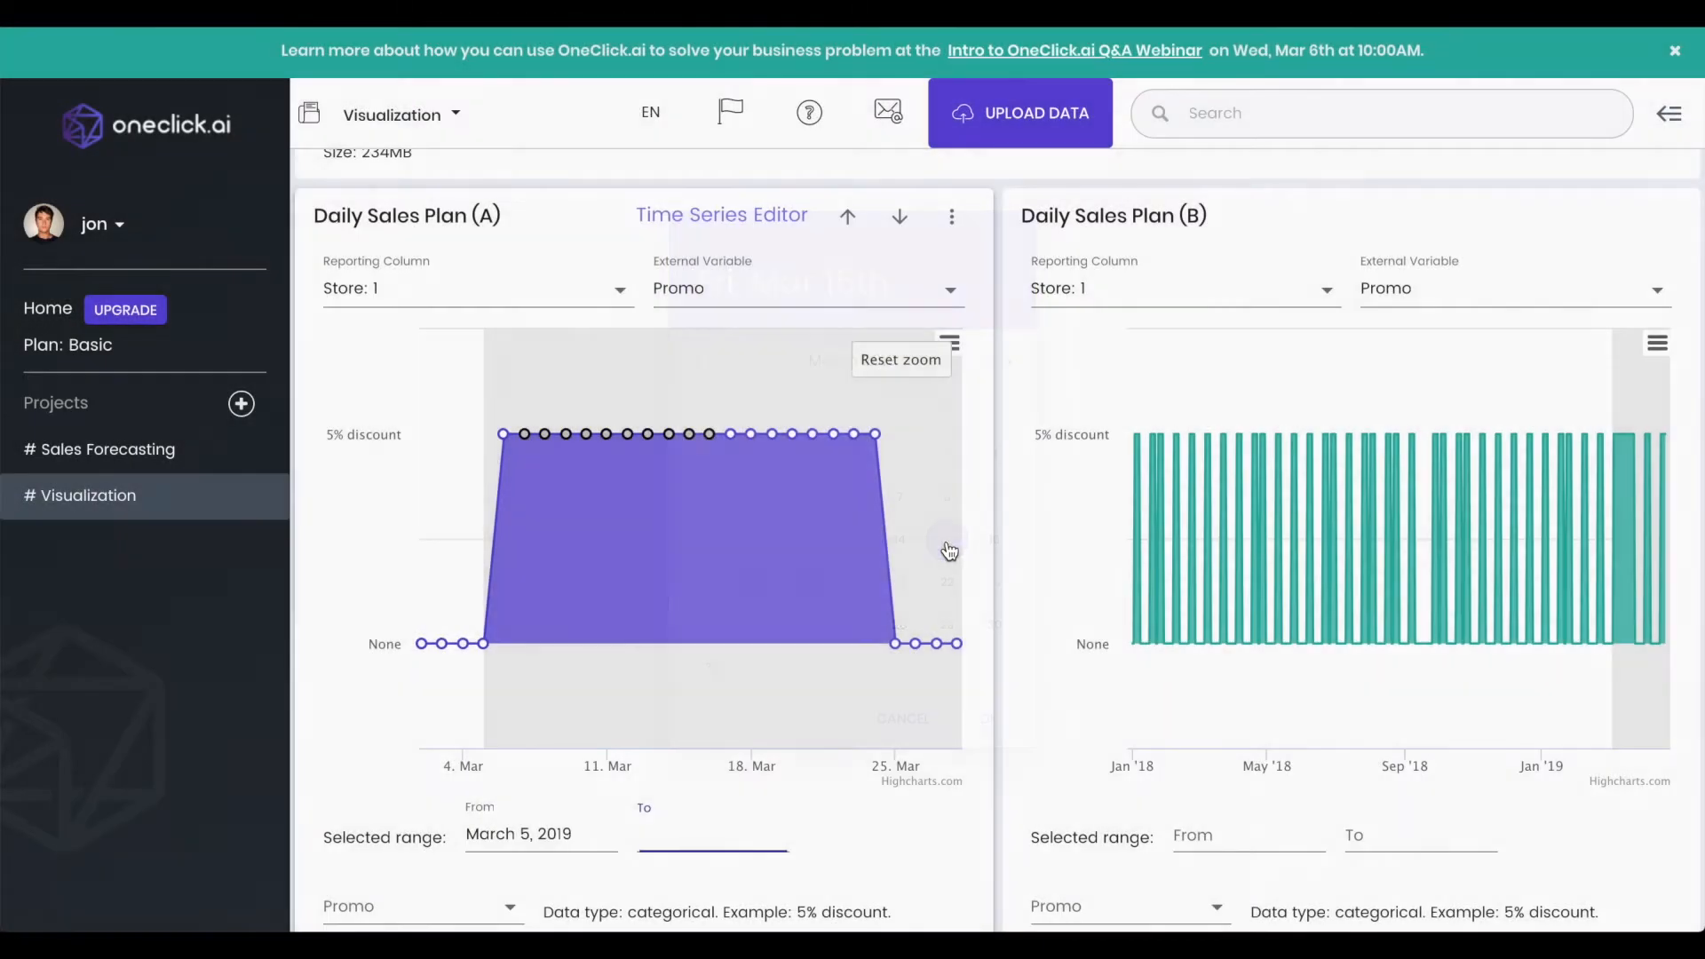
Set the promo for the selected date range in Daily Sales Plan (A) to 15% discount
scroll(886, 824, "down", 2)
scroll(886, 824, "down", 1)
left_click(443, 688)
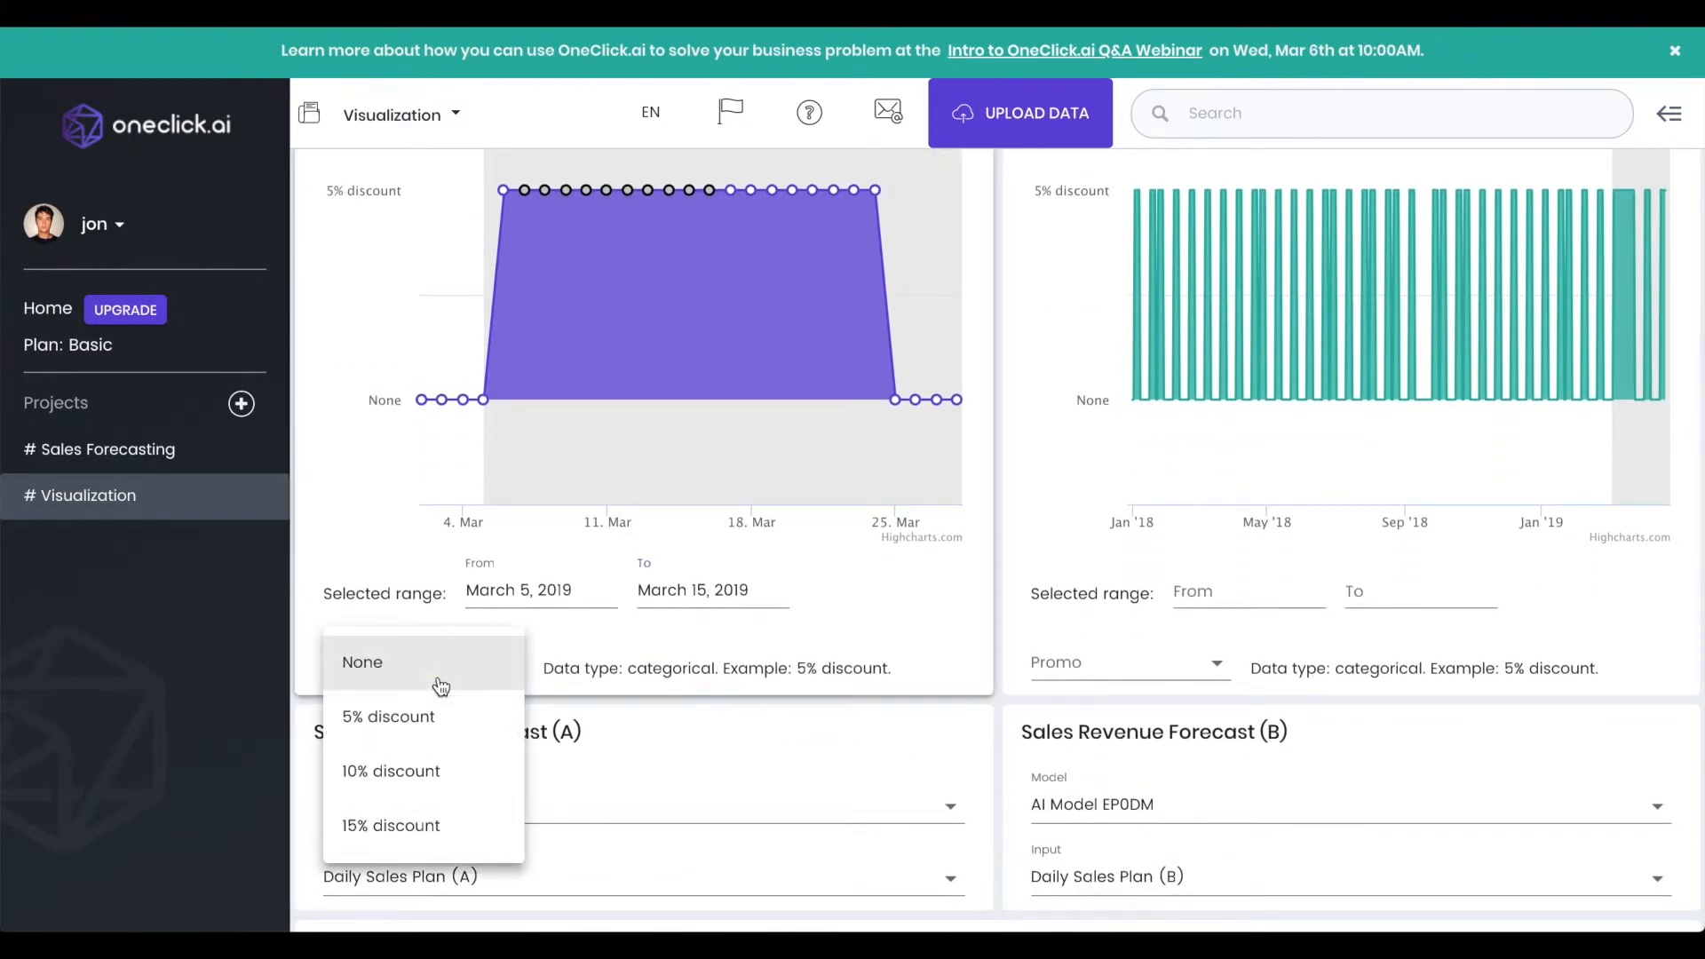
left_click(465, 833)
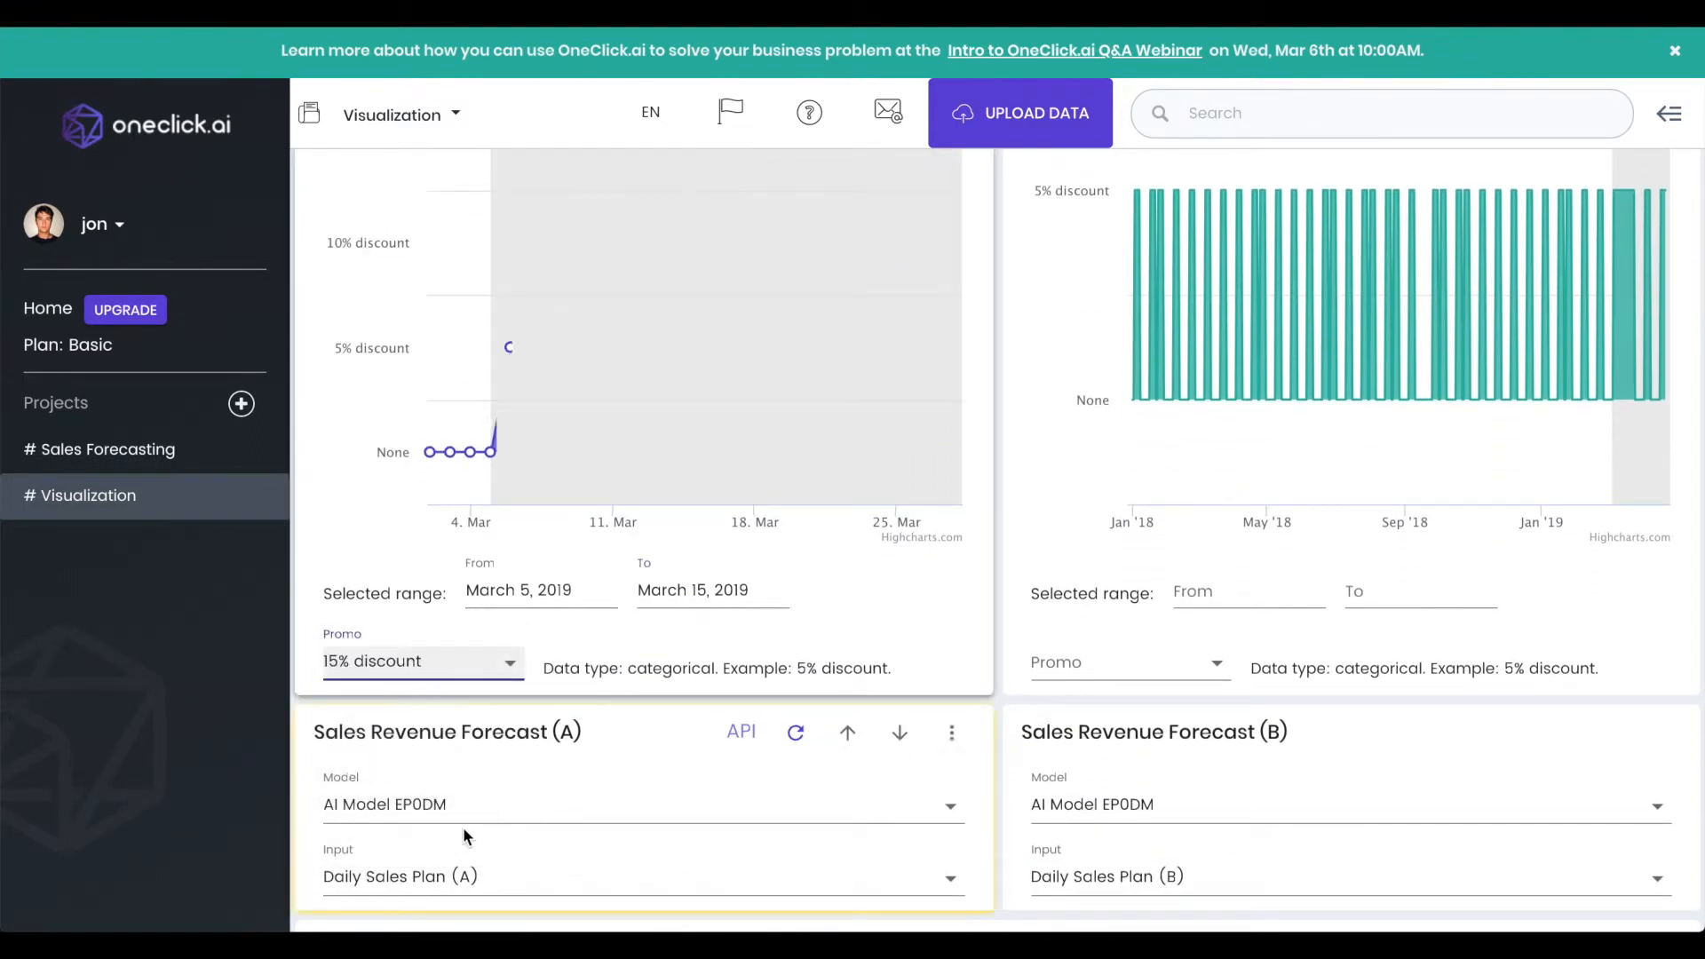
scroll(939, 463, "up", 1)
scroll(939, 465, "up", 1)
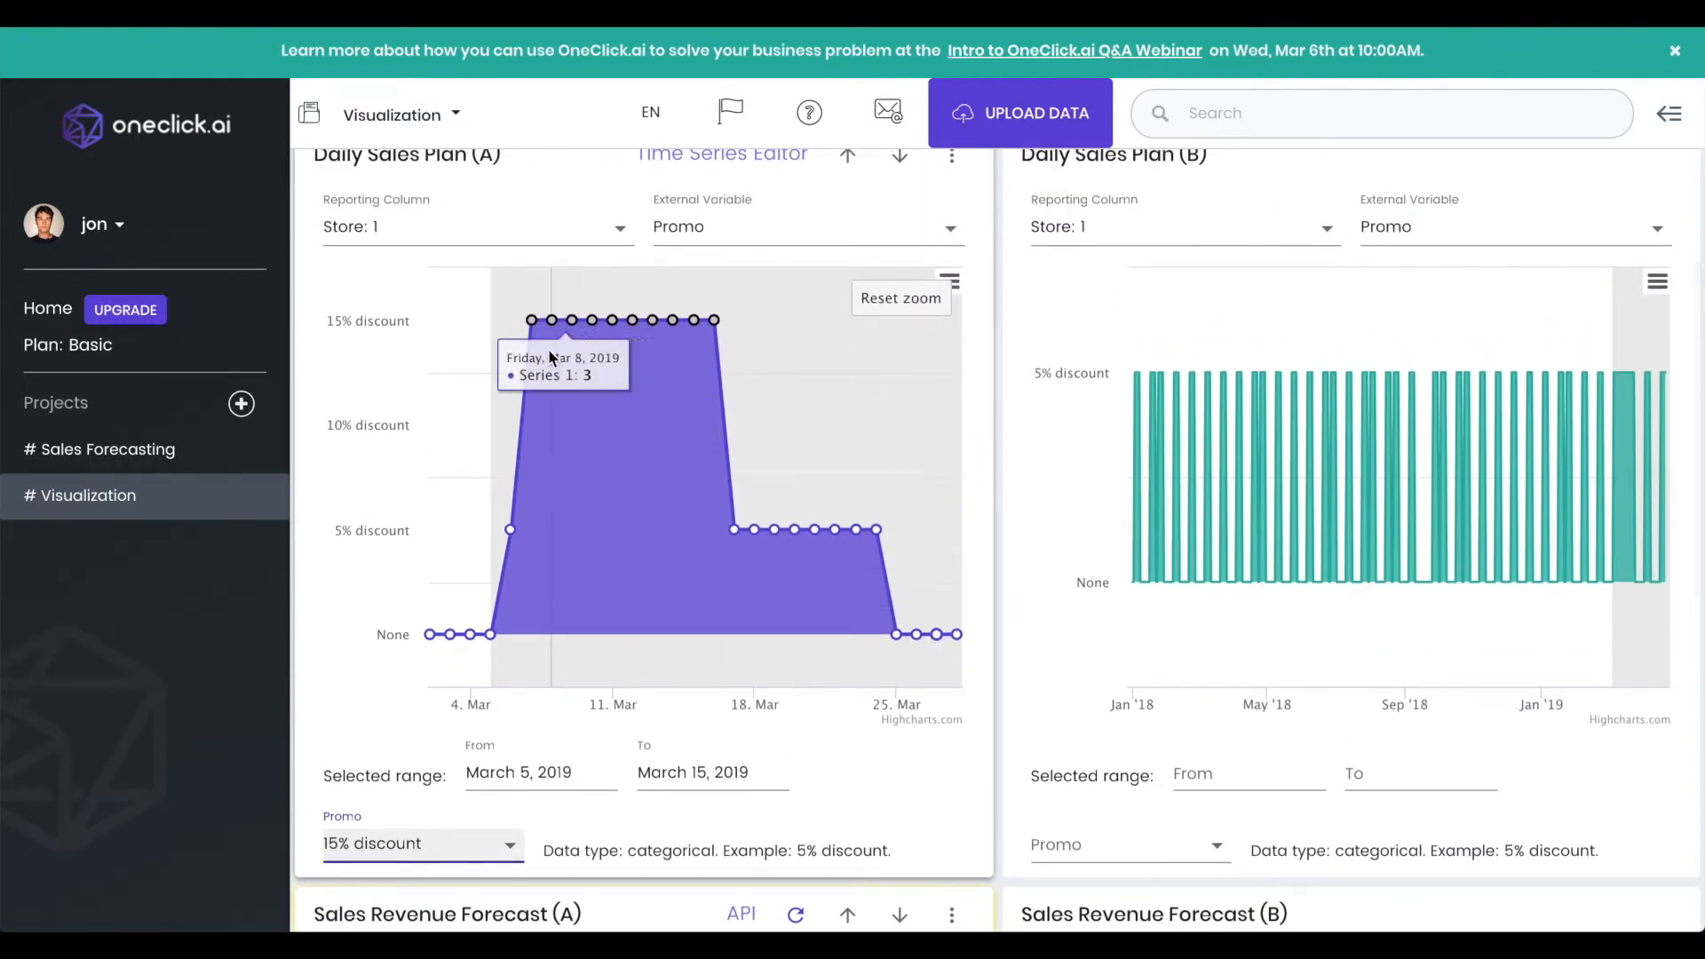
scroll(668, 596, "down", 6)
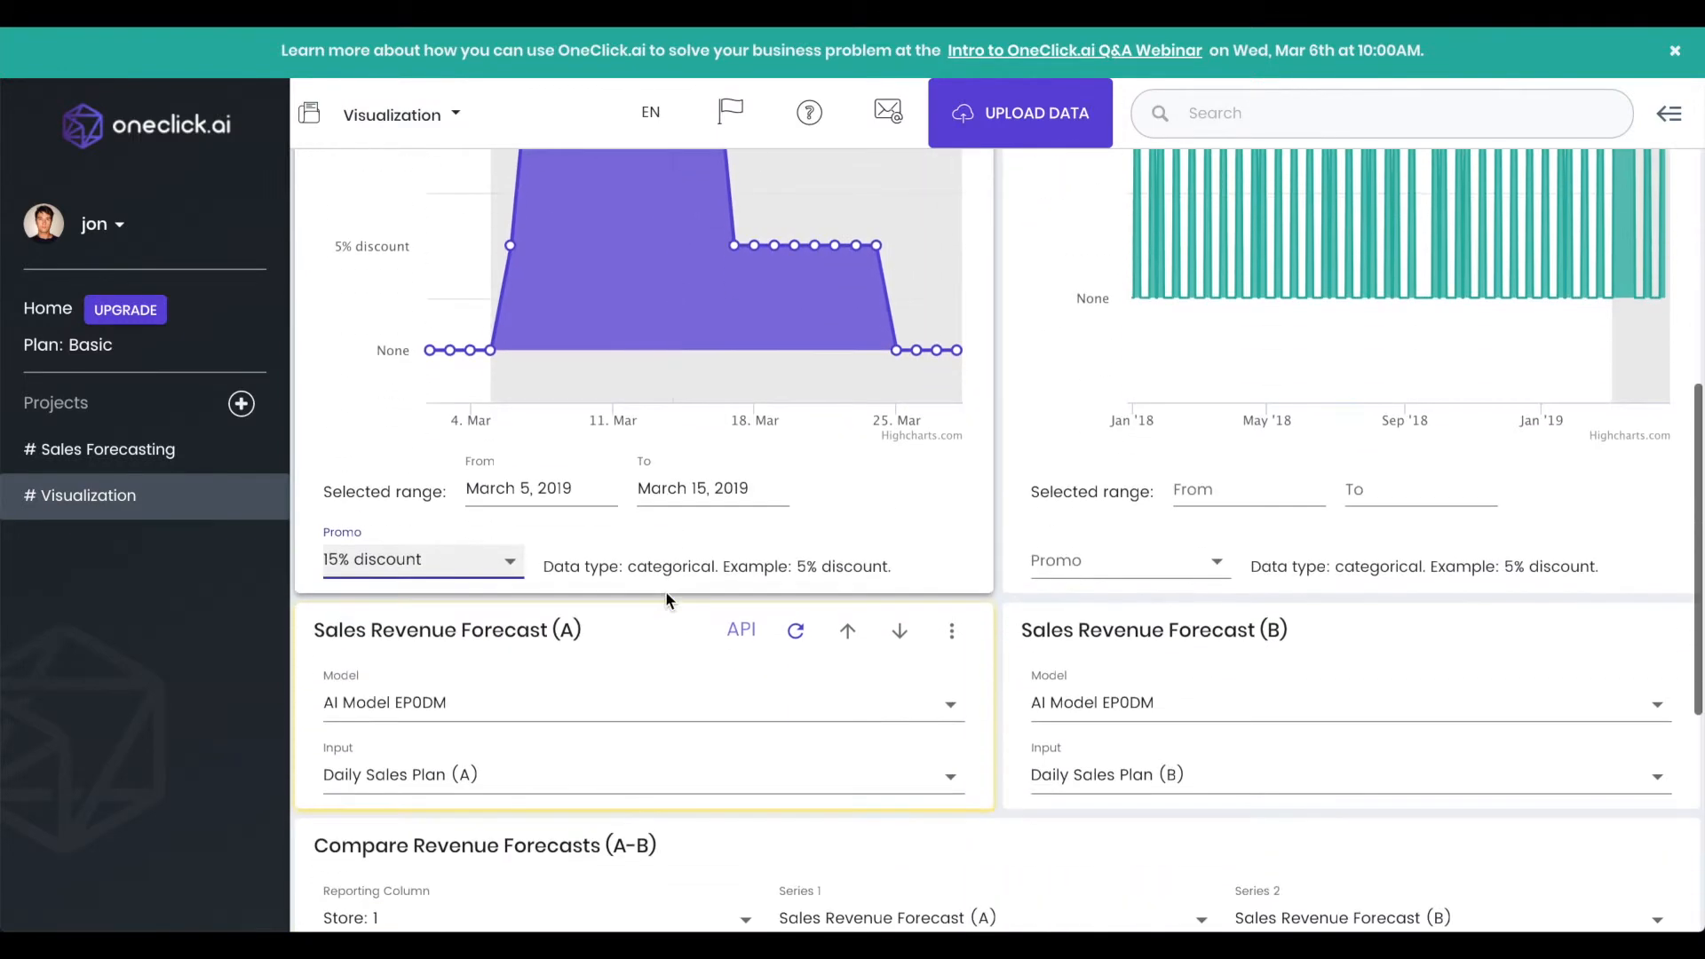
Zoom the Compare Revenue Forecasts (A-B) chart into about the first three weeks of March 2019
scroll(668, 597, "down", 2)
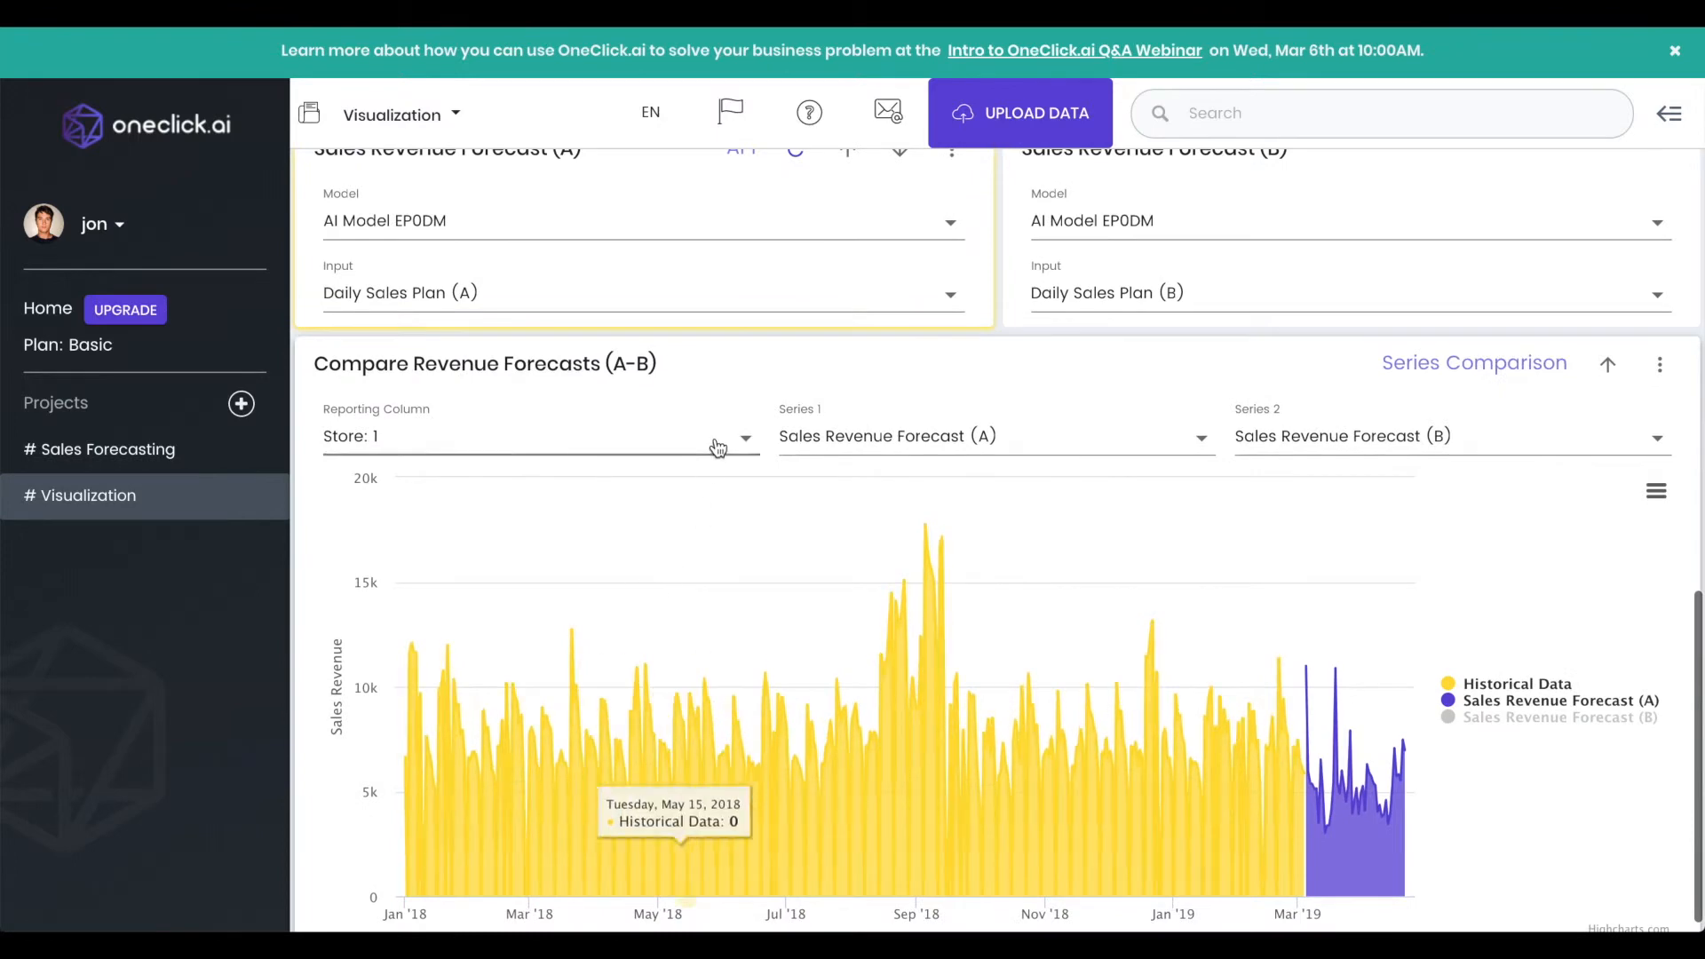
scroll(723, 446, "up", 1)
scroll(1305, 761, "down", 1)
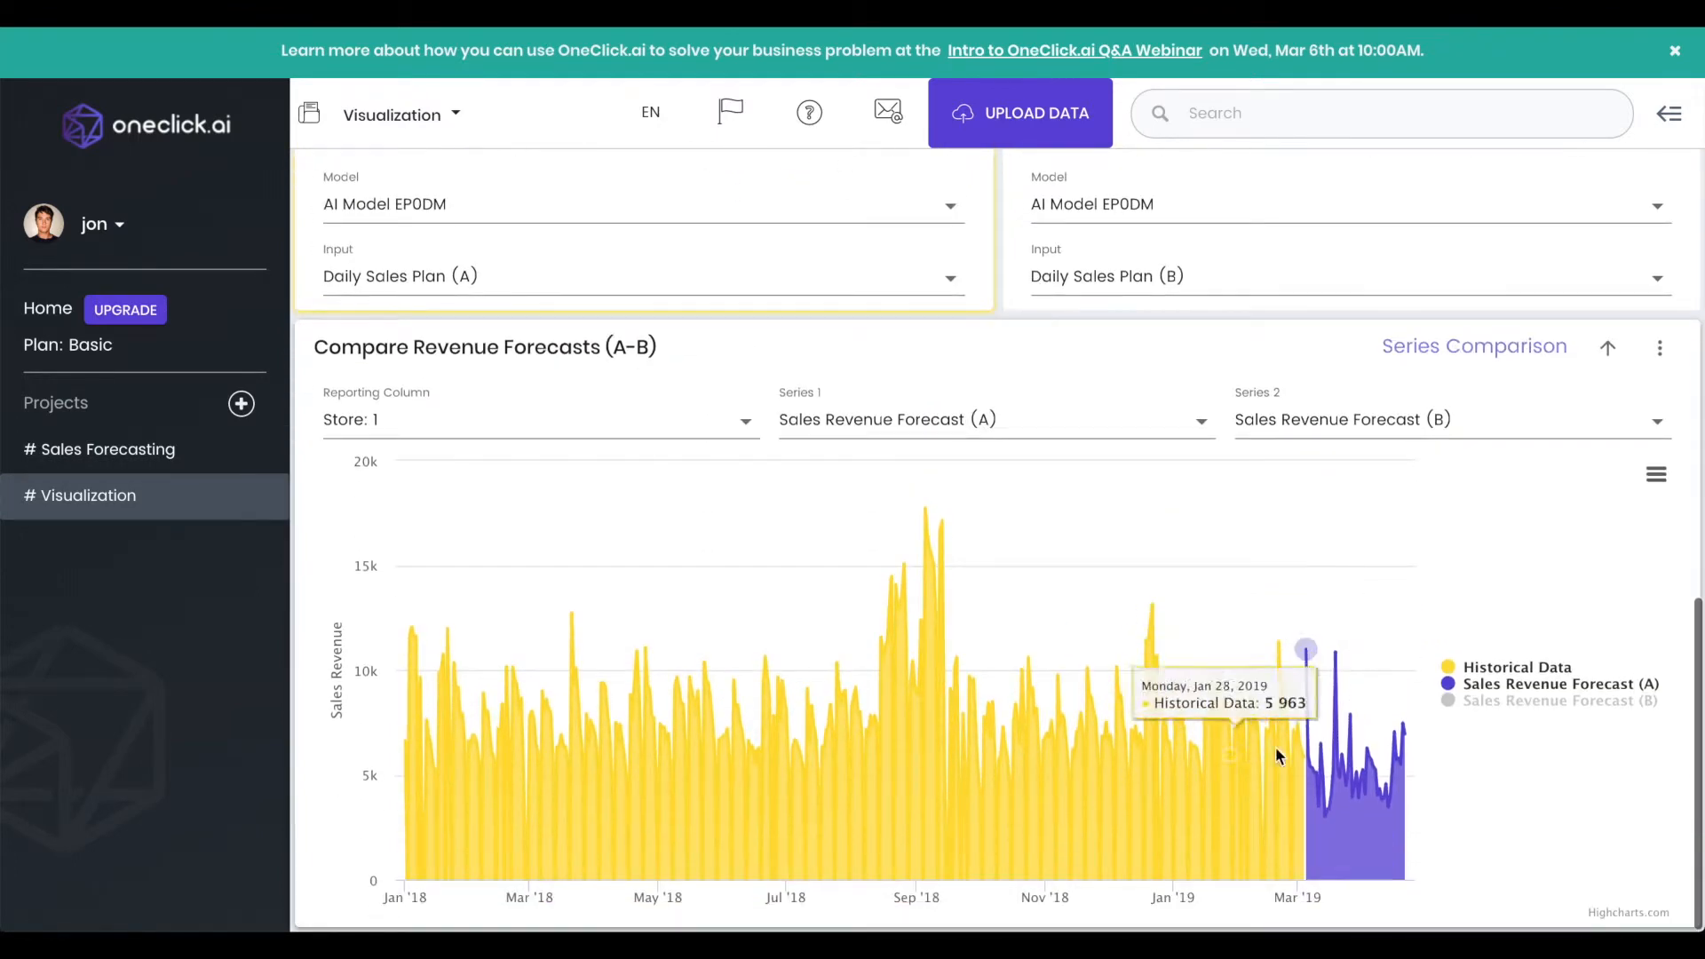
left_click_drag(1303, 796, 1339, 791)
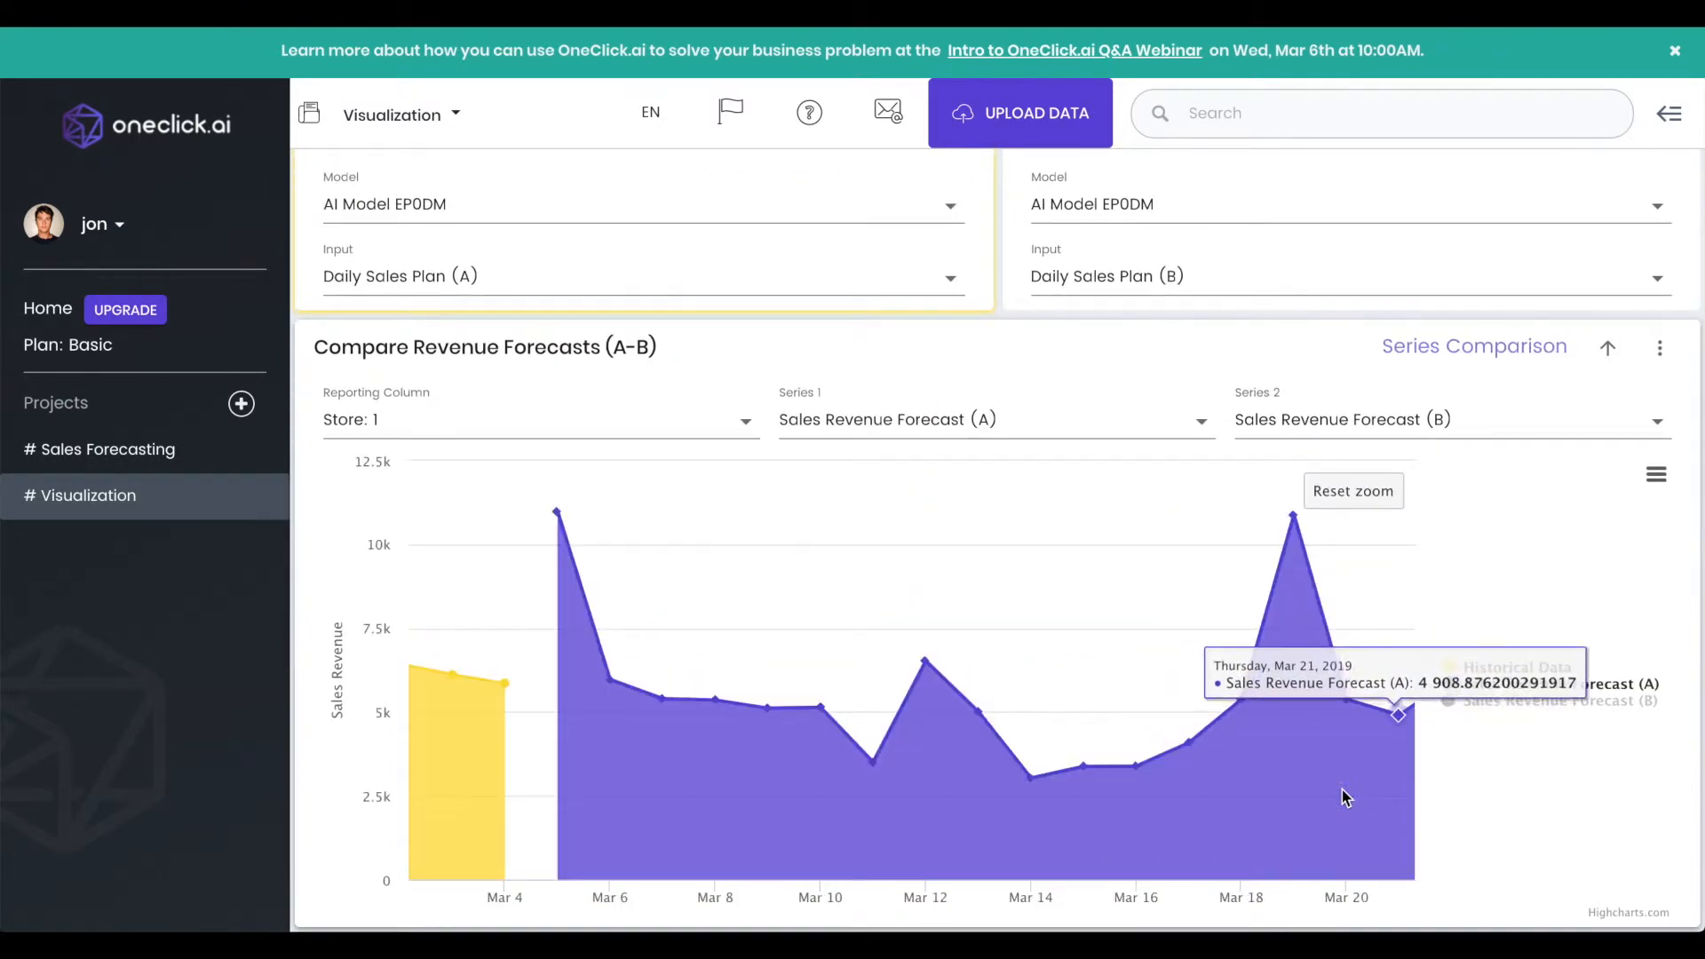
Refresh Sales Revenue Forecast (A) using the edited promo plan and check its curve in the comparison chart
scroll(648, 205, "up", 1)
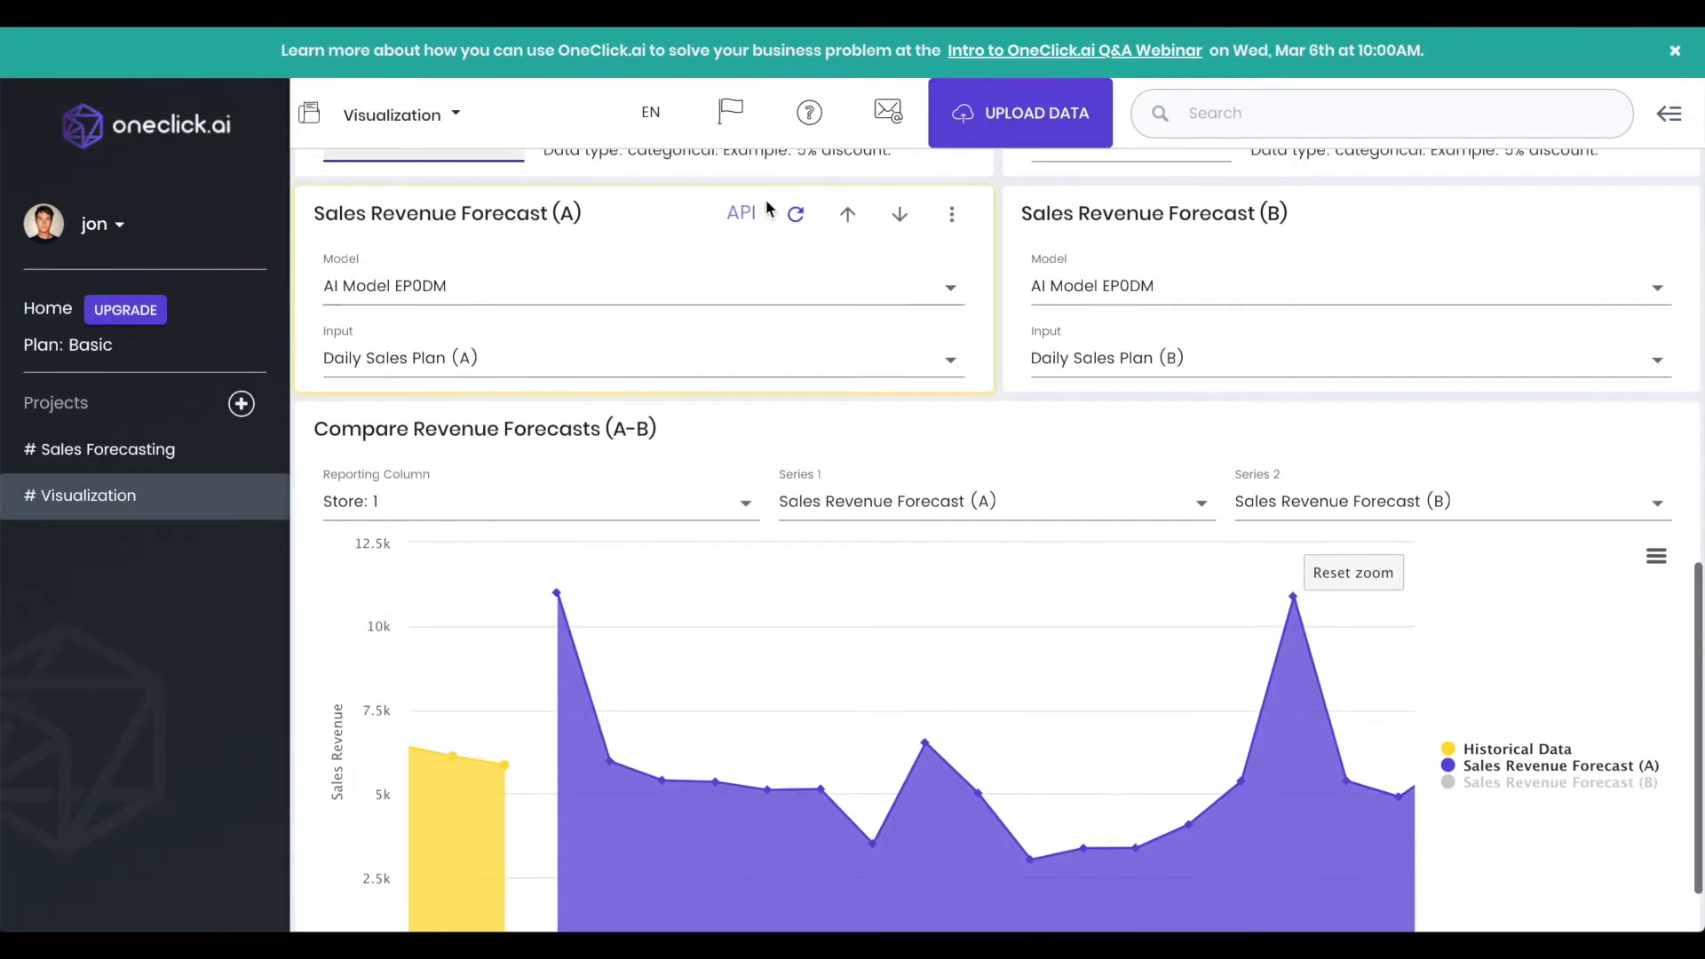
scroll(913, 435, "down", 1)
mouse_move(728, 647)
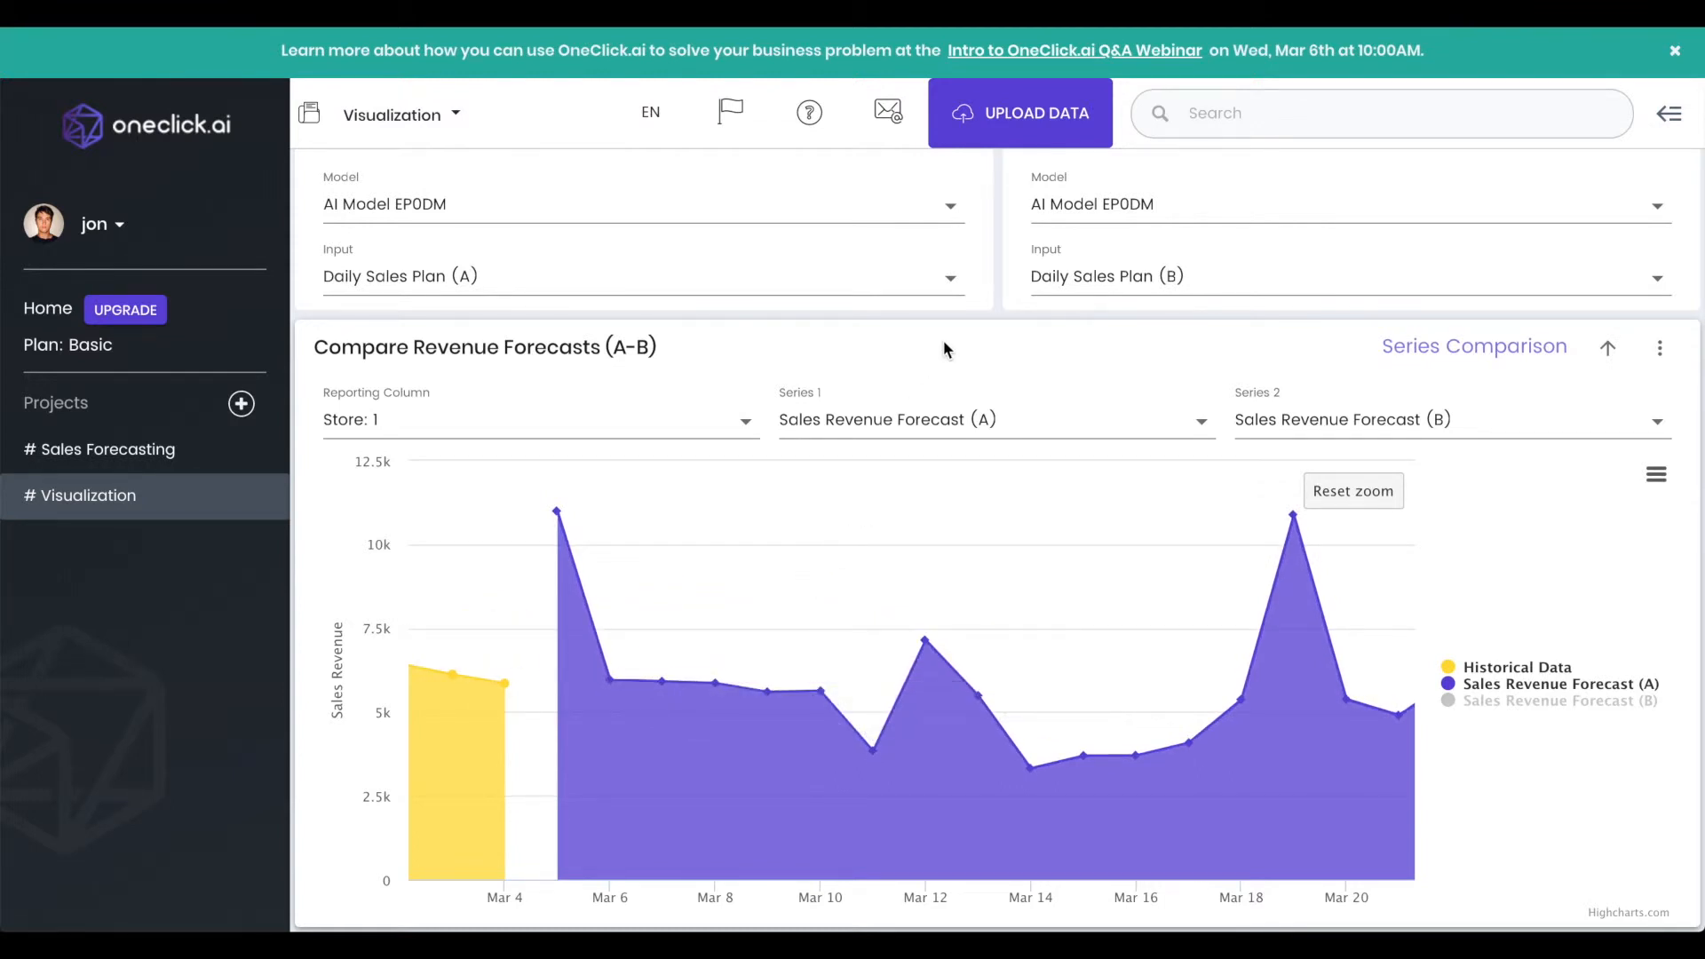
Zoom the Daily Sales Plan (B) promo chart into March 2019
scroll(944, 346, "up", 6)
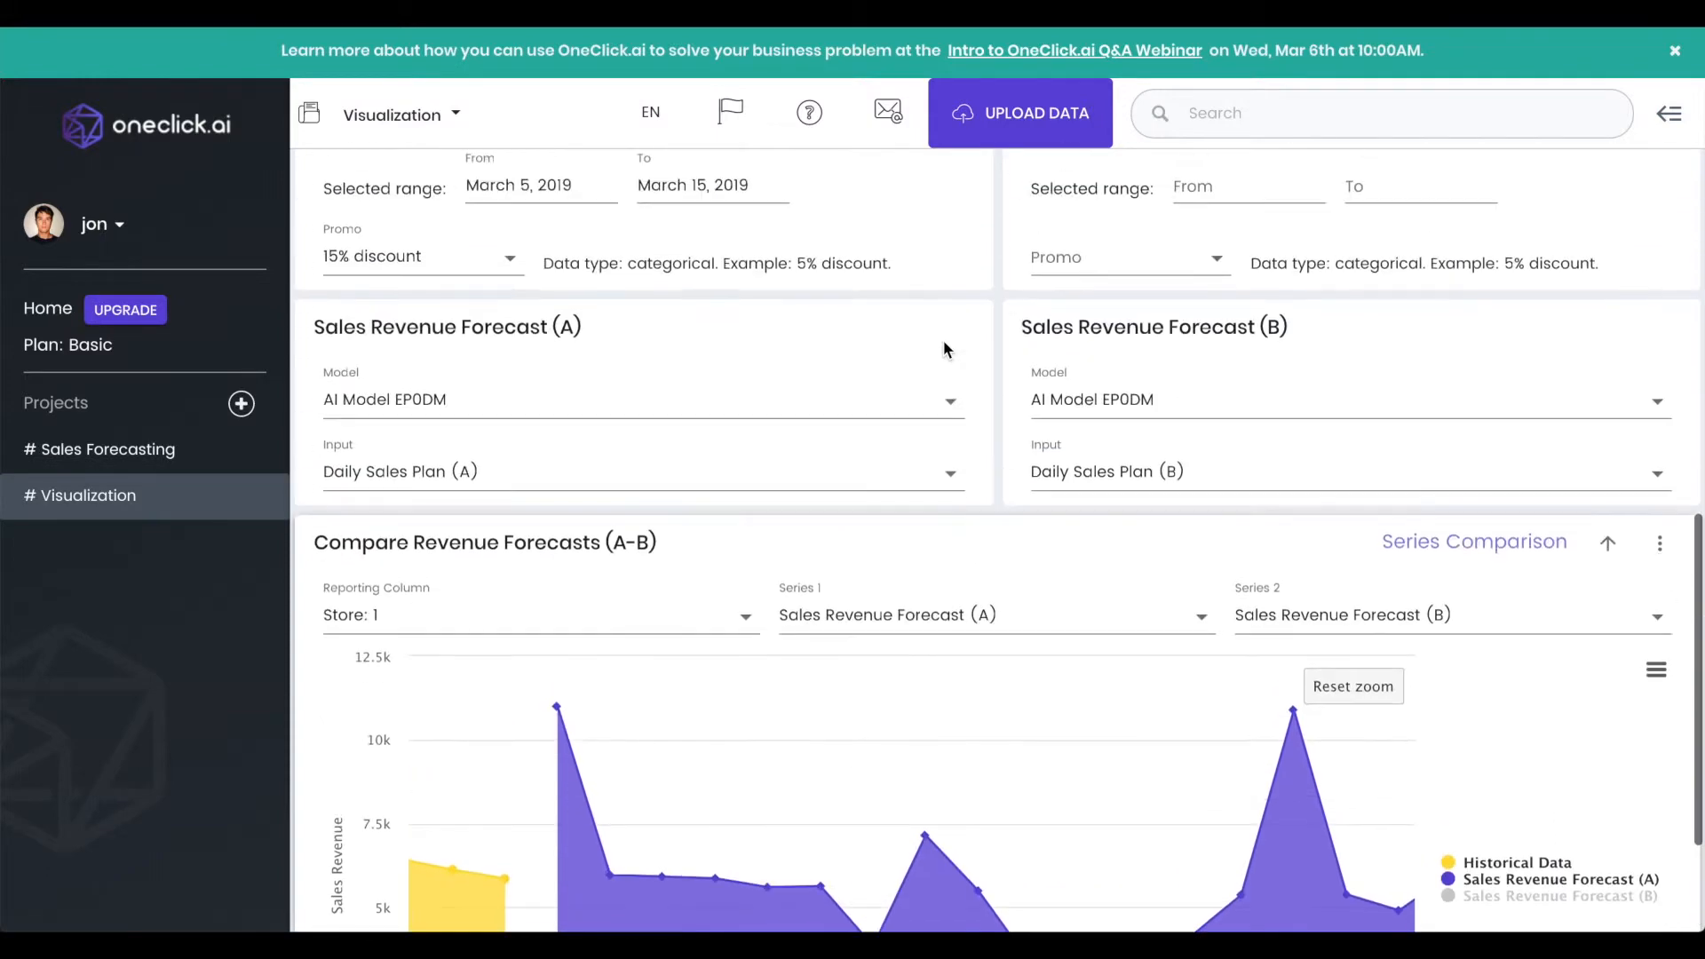
scroll(943, 346, "up", 3)
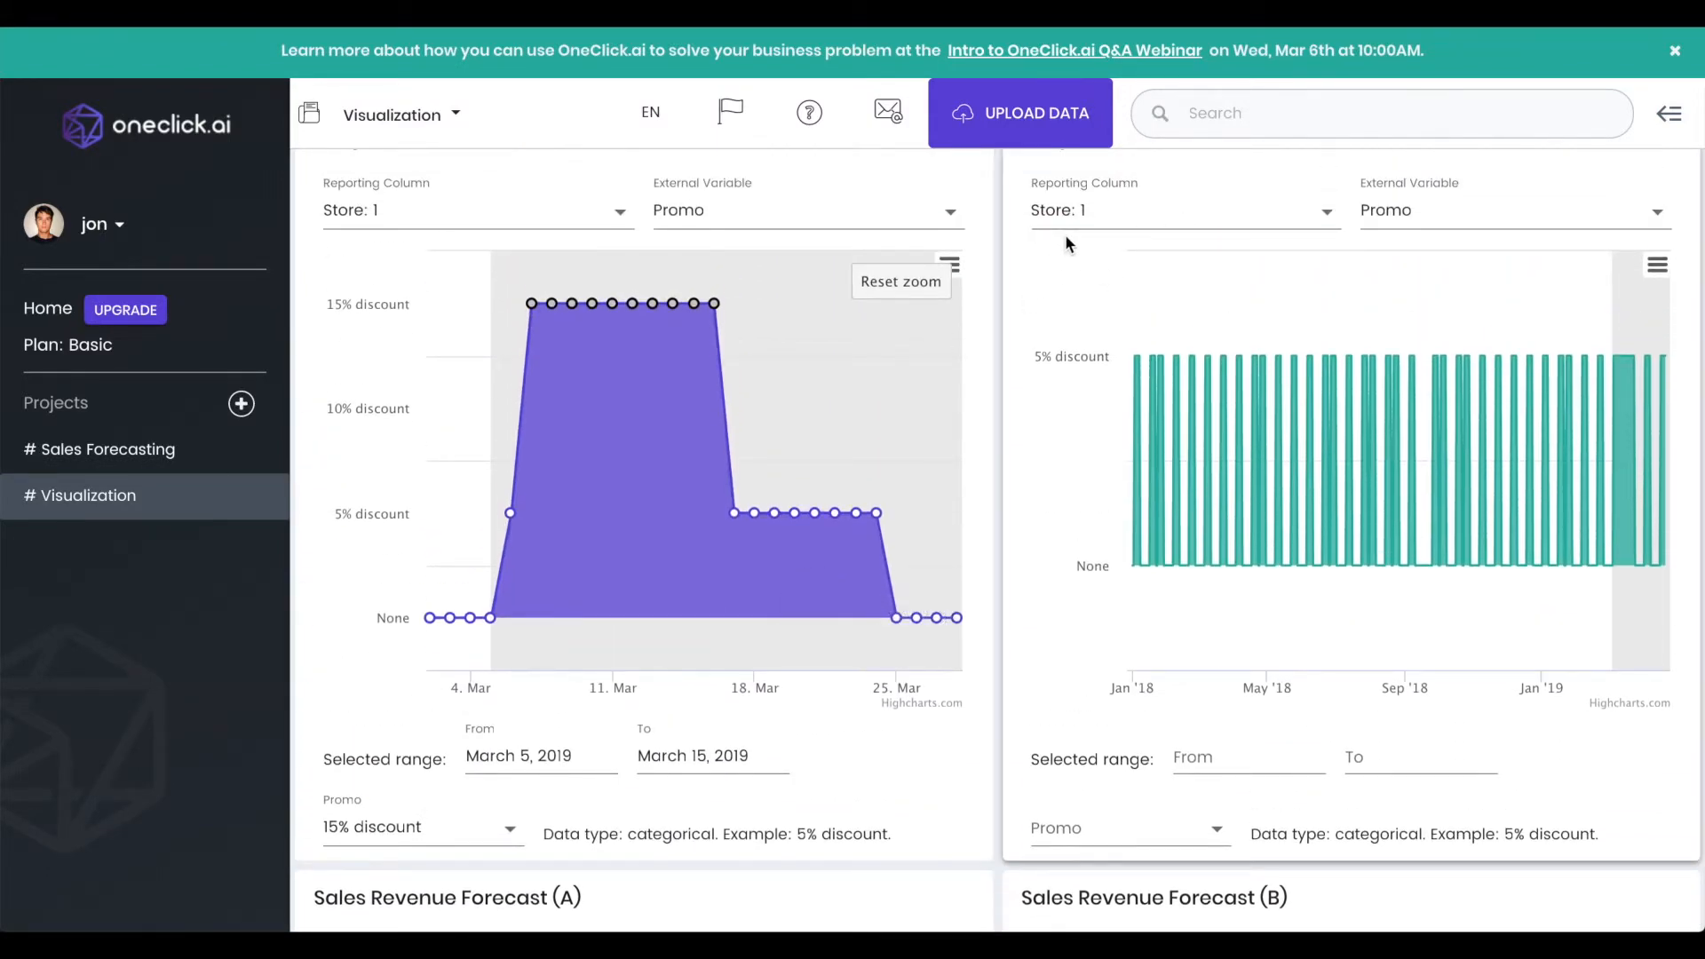
scroll(1385, 249, "up", 2)
scroll(1314, 253, "down", 1)
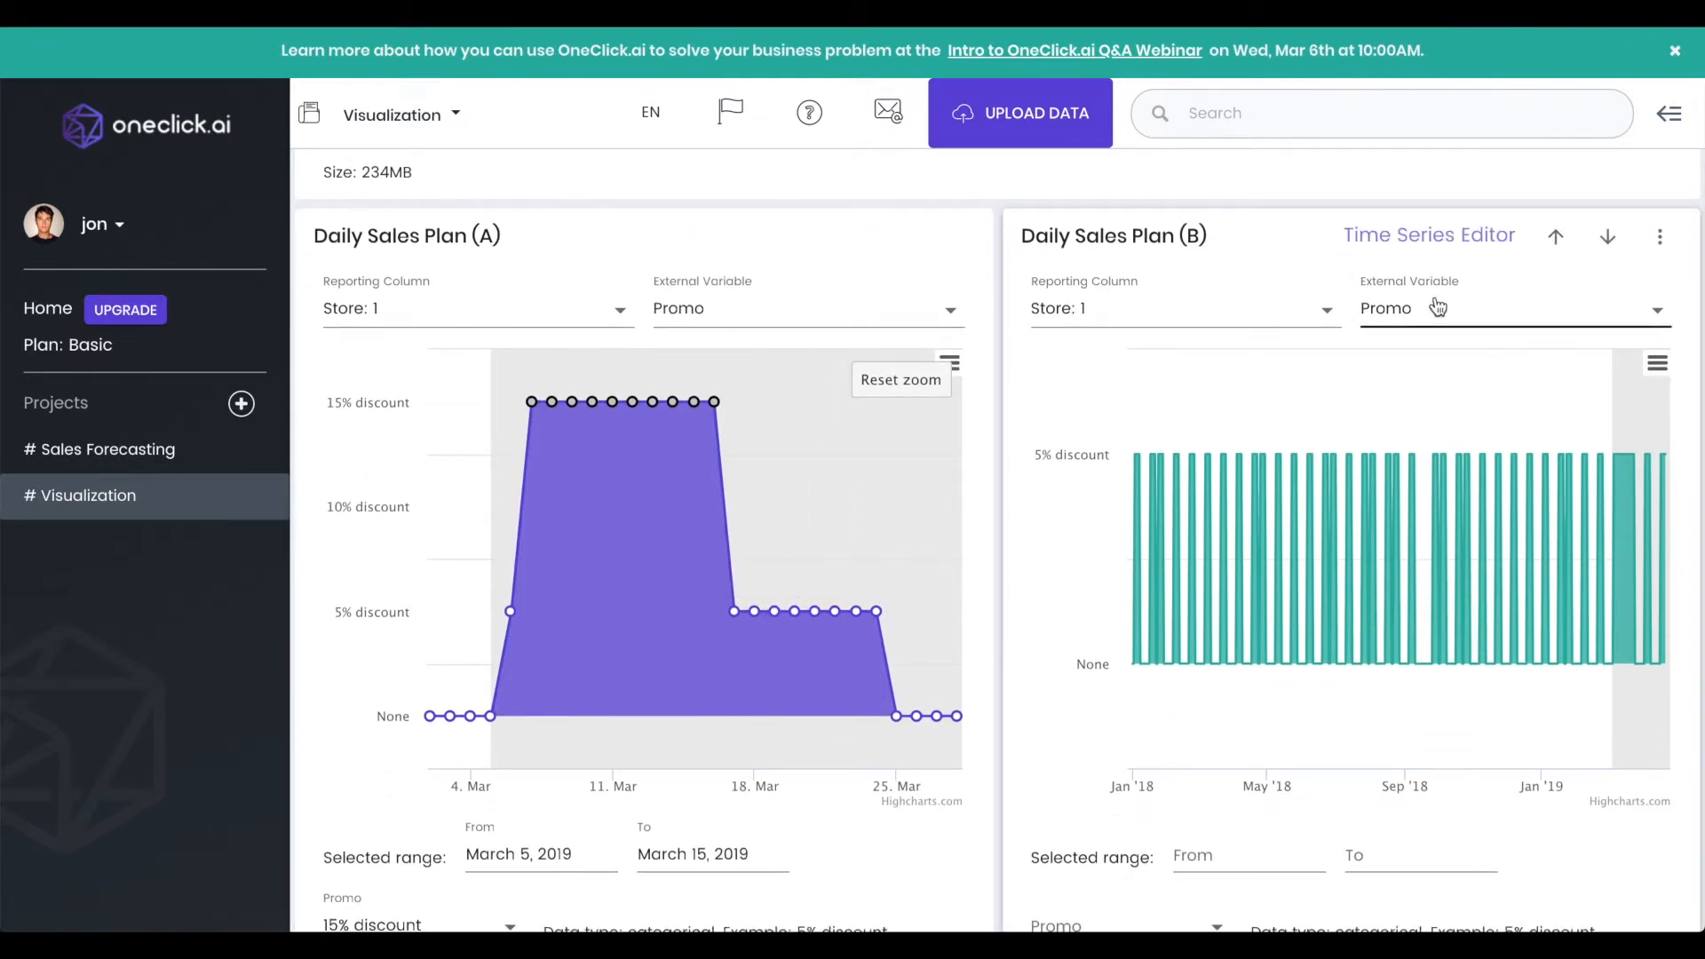
scroll(1425, 338, "down", 2)
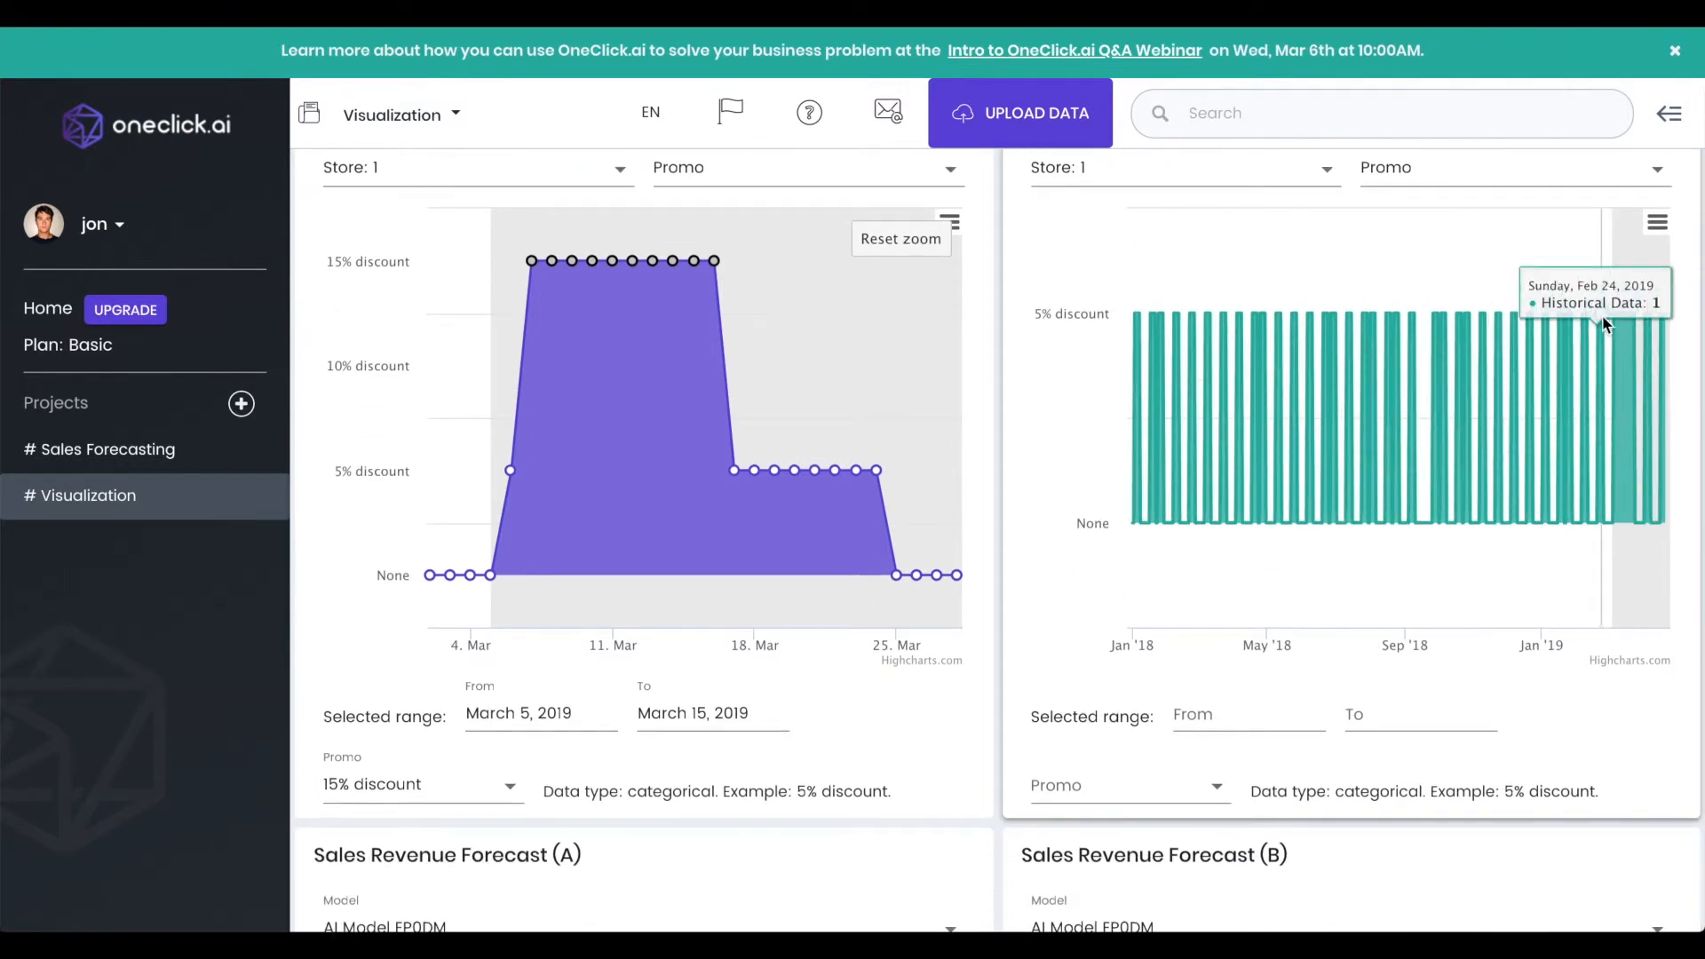
left_click_drag(1605, 317, 1638, 313)
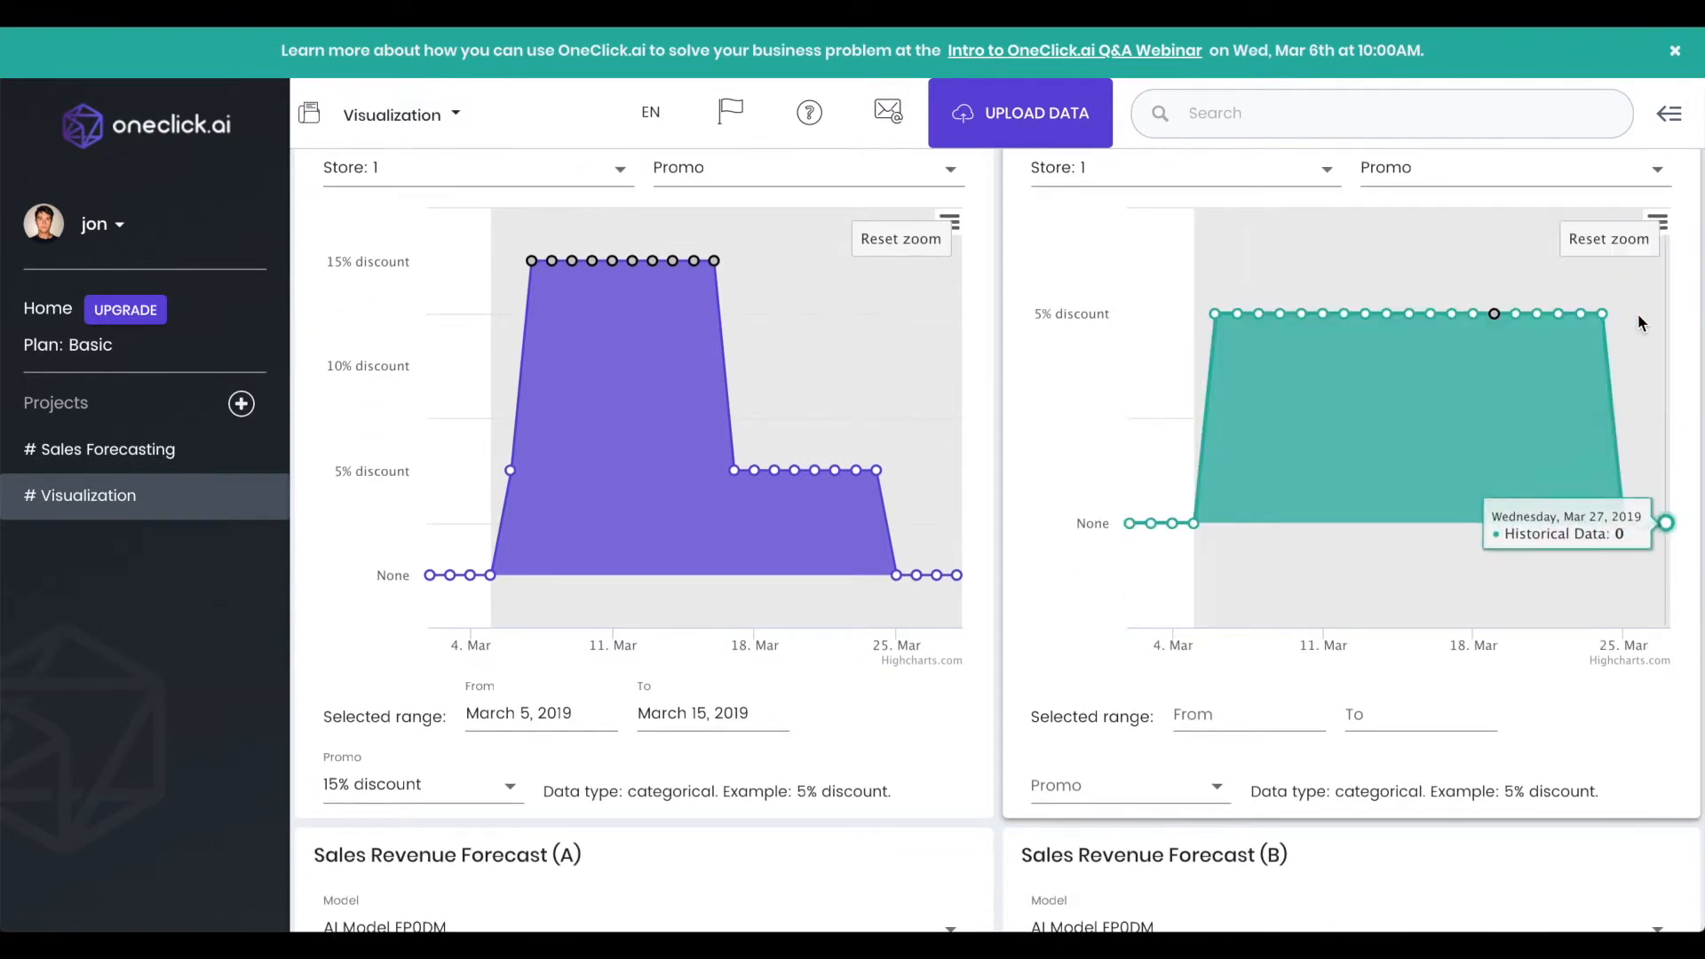
Select March 5 through March 15, 2019 in Daily Sales Plan (B) and set the promo for that range to None
left_click(1204, 719)
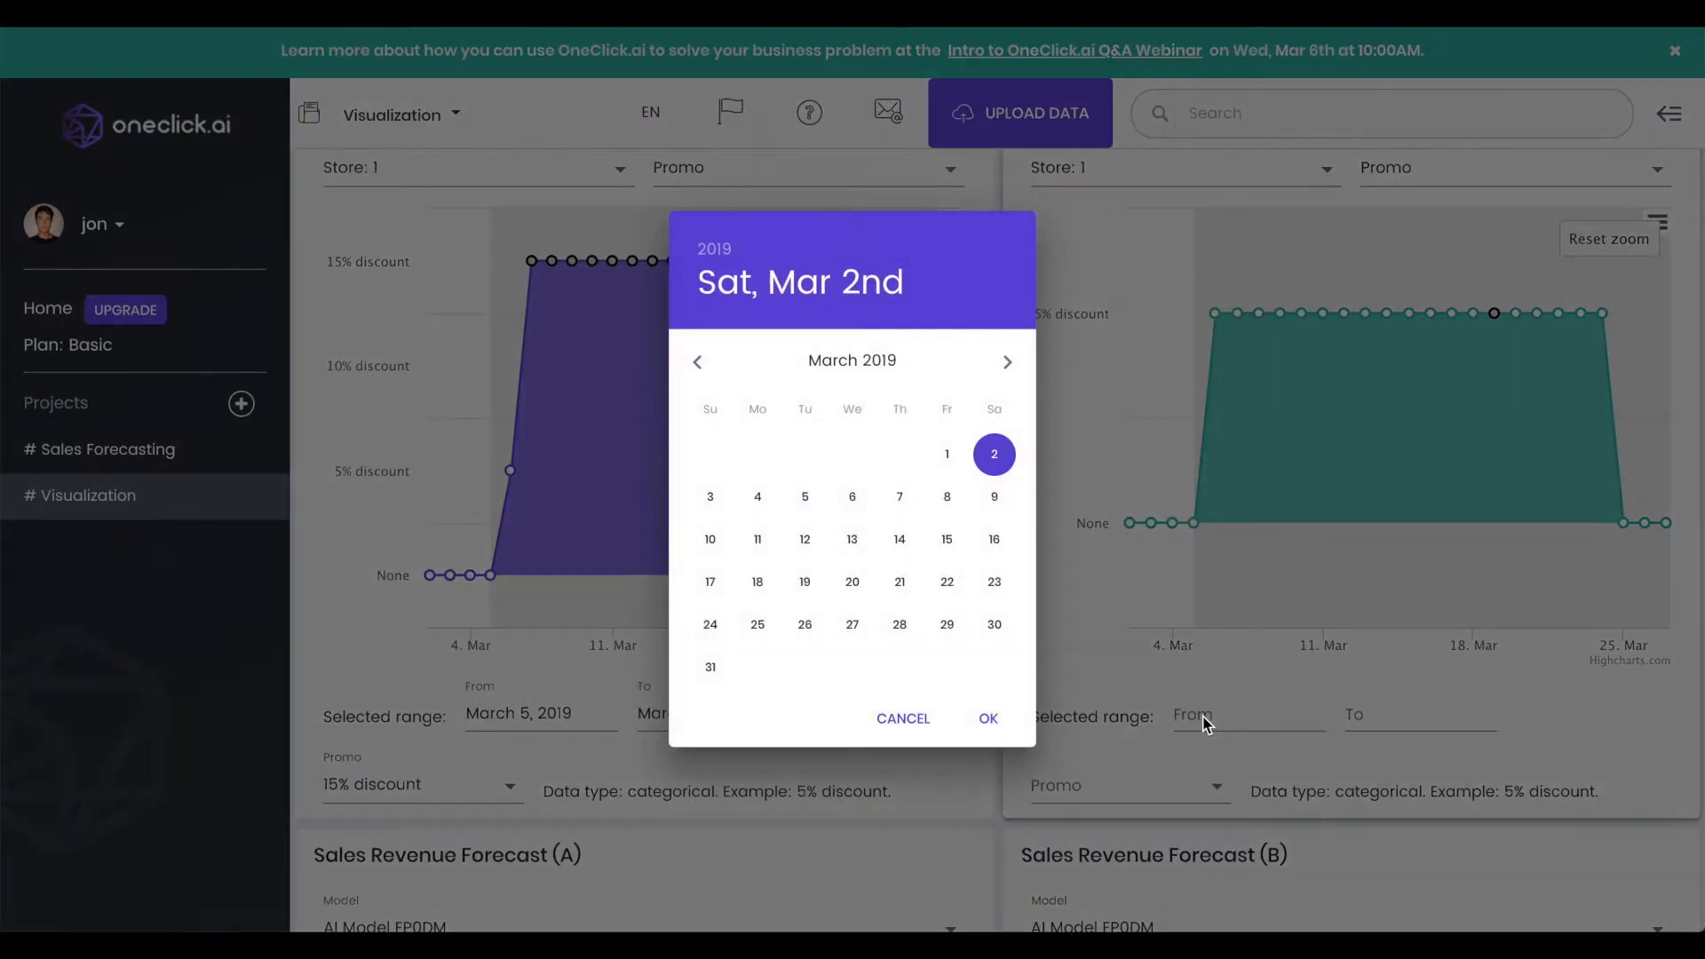
left_click(804, 499)
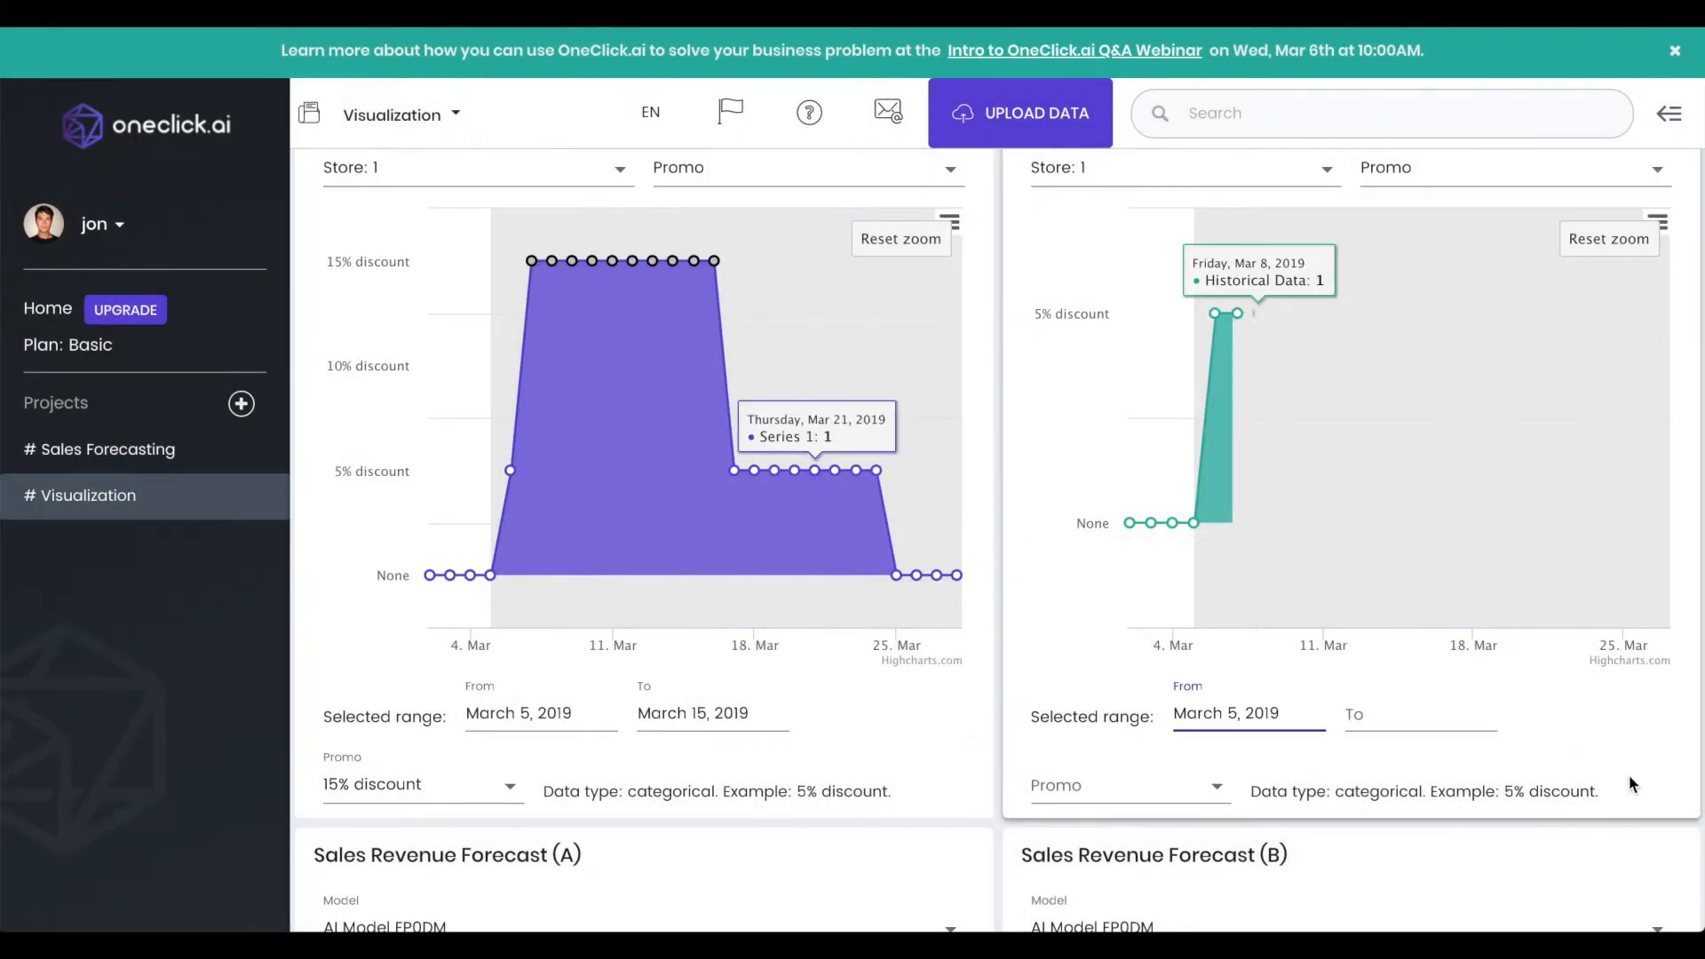
left_click(1414, 716)
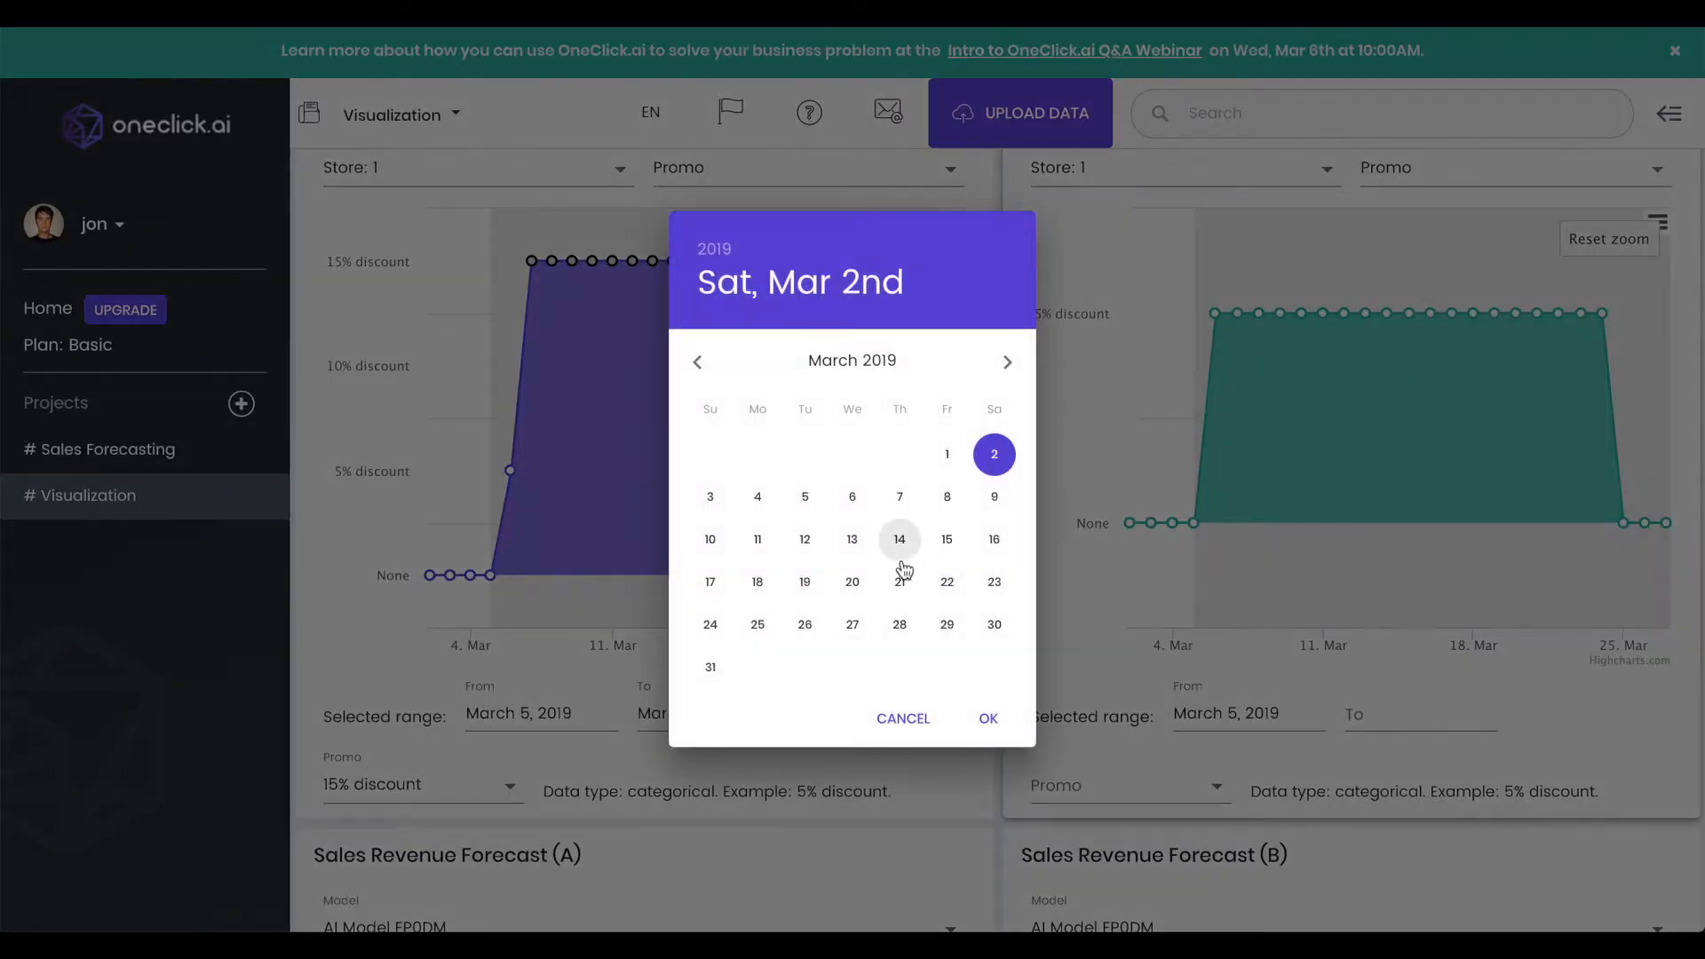
left_click(947, 538)
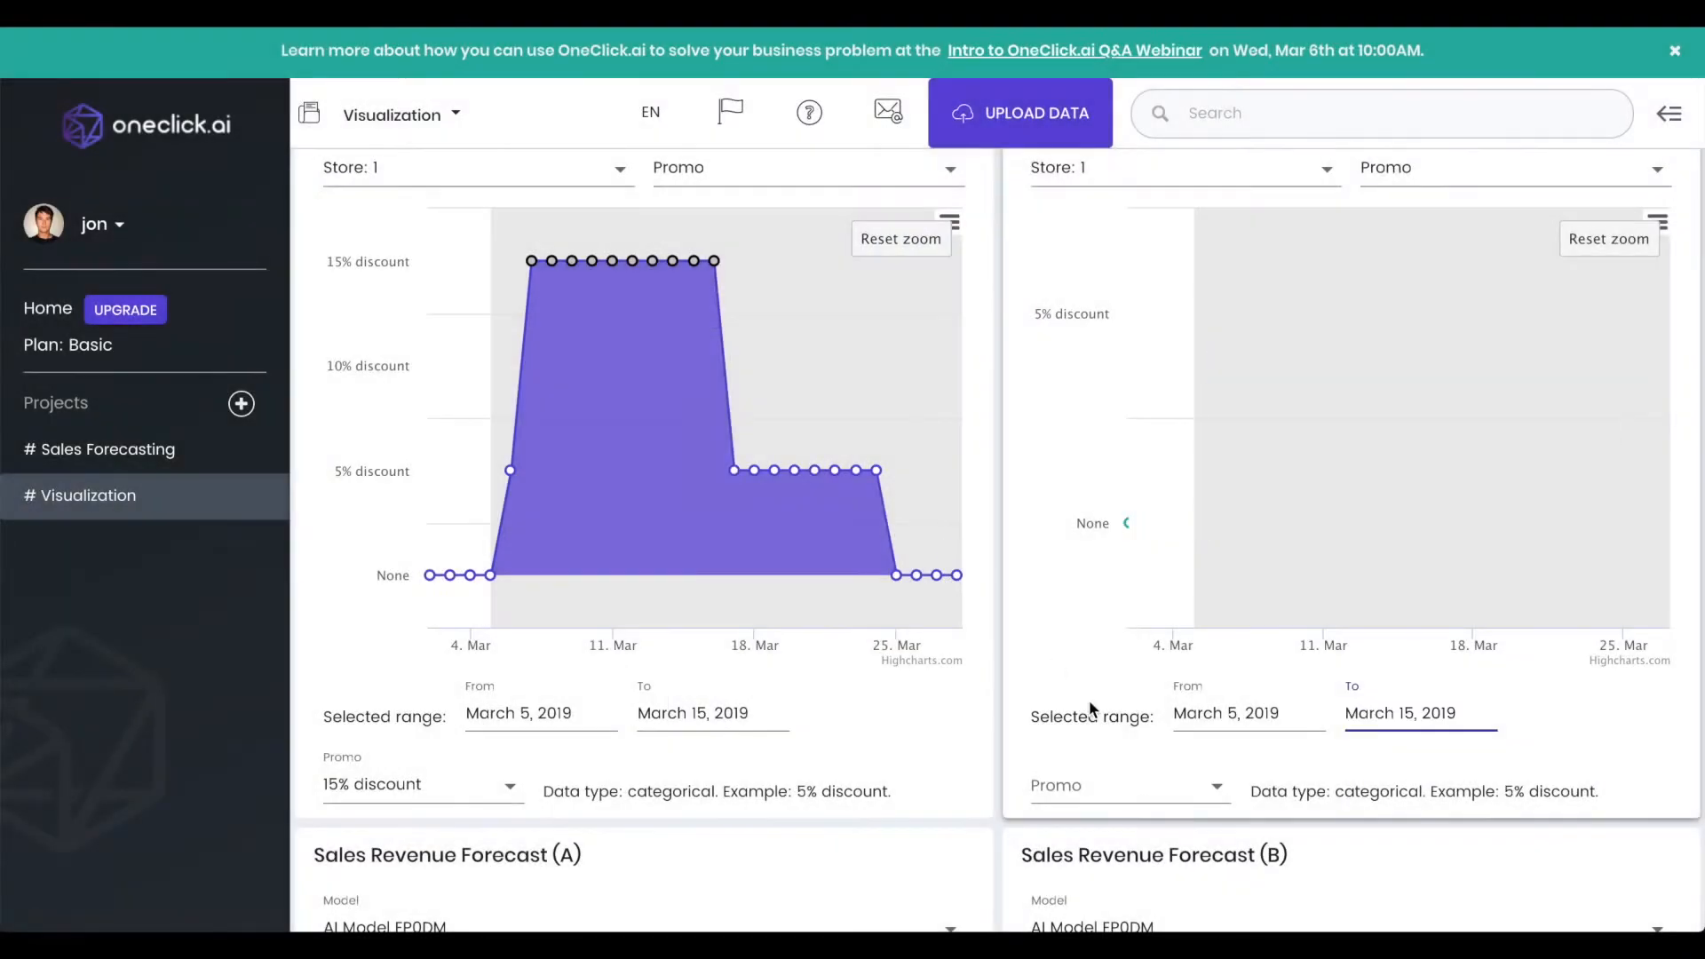
left_click(1179, 789)
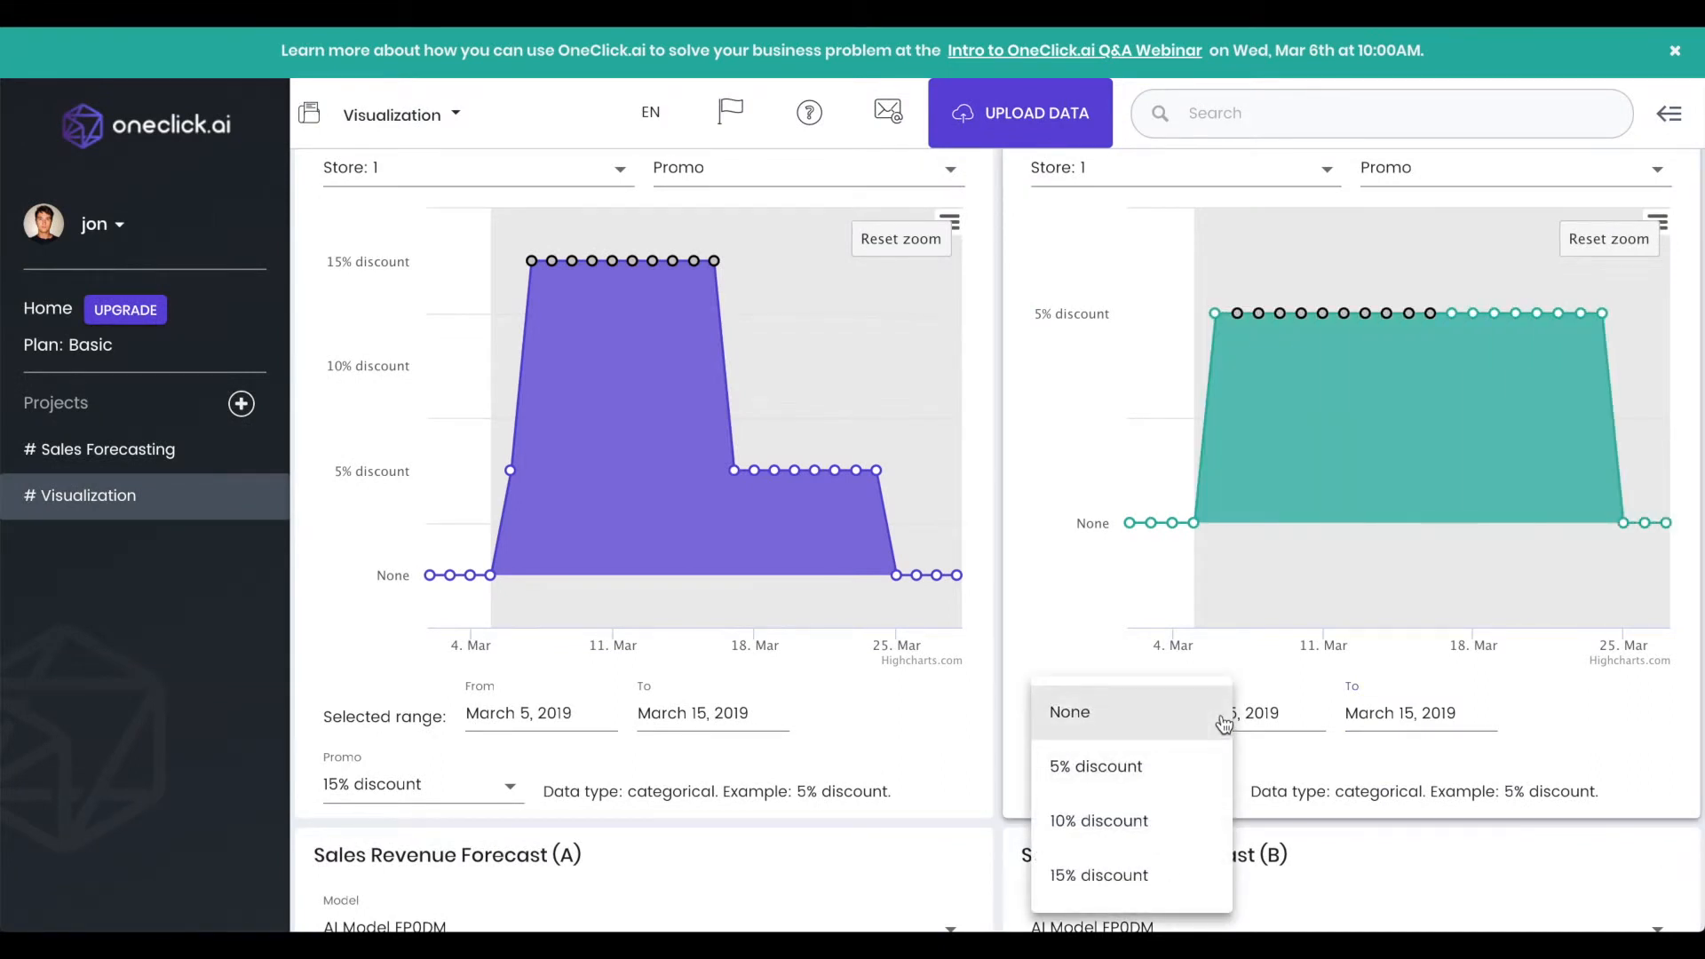
left_click(1085, 726)
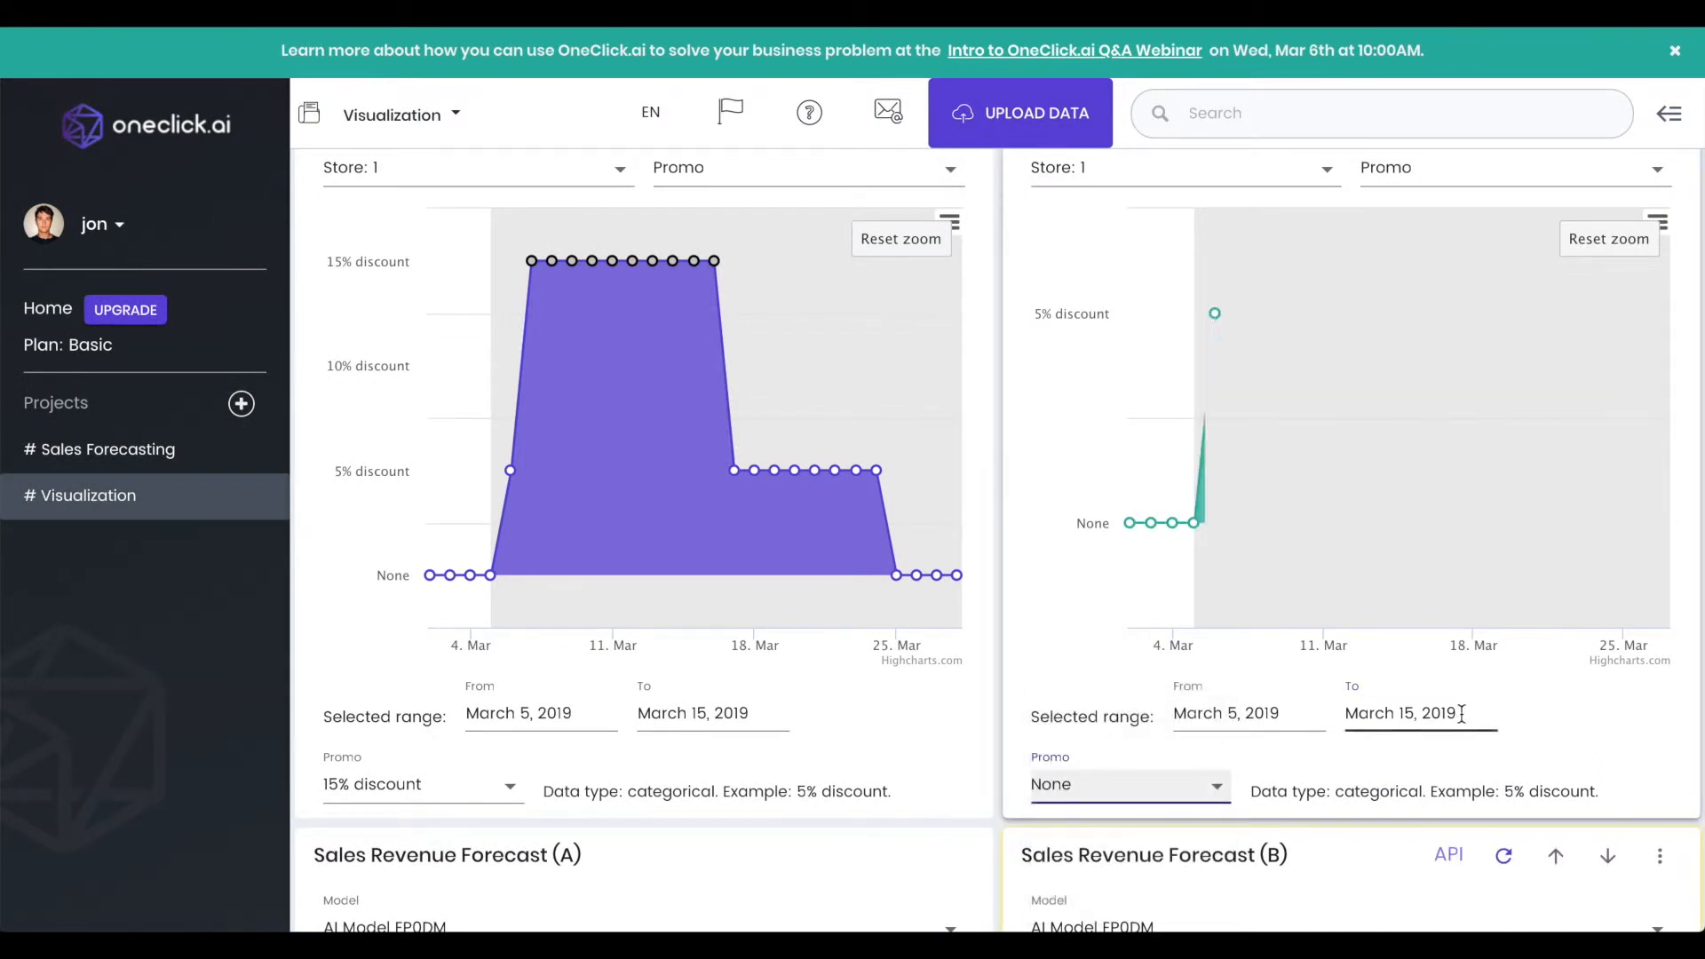
Refresh Sales Revenue Forecast (B) and show its series in the Compare Revenue Forecasts (A-B) chart
scroll(1433, 737, "down", 1)
scroll(1433, 730, "down", 4)
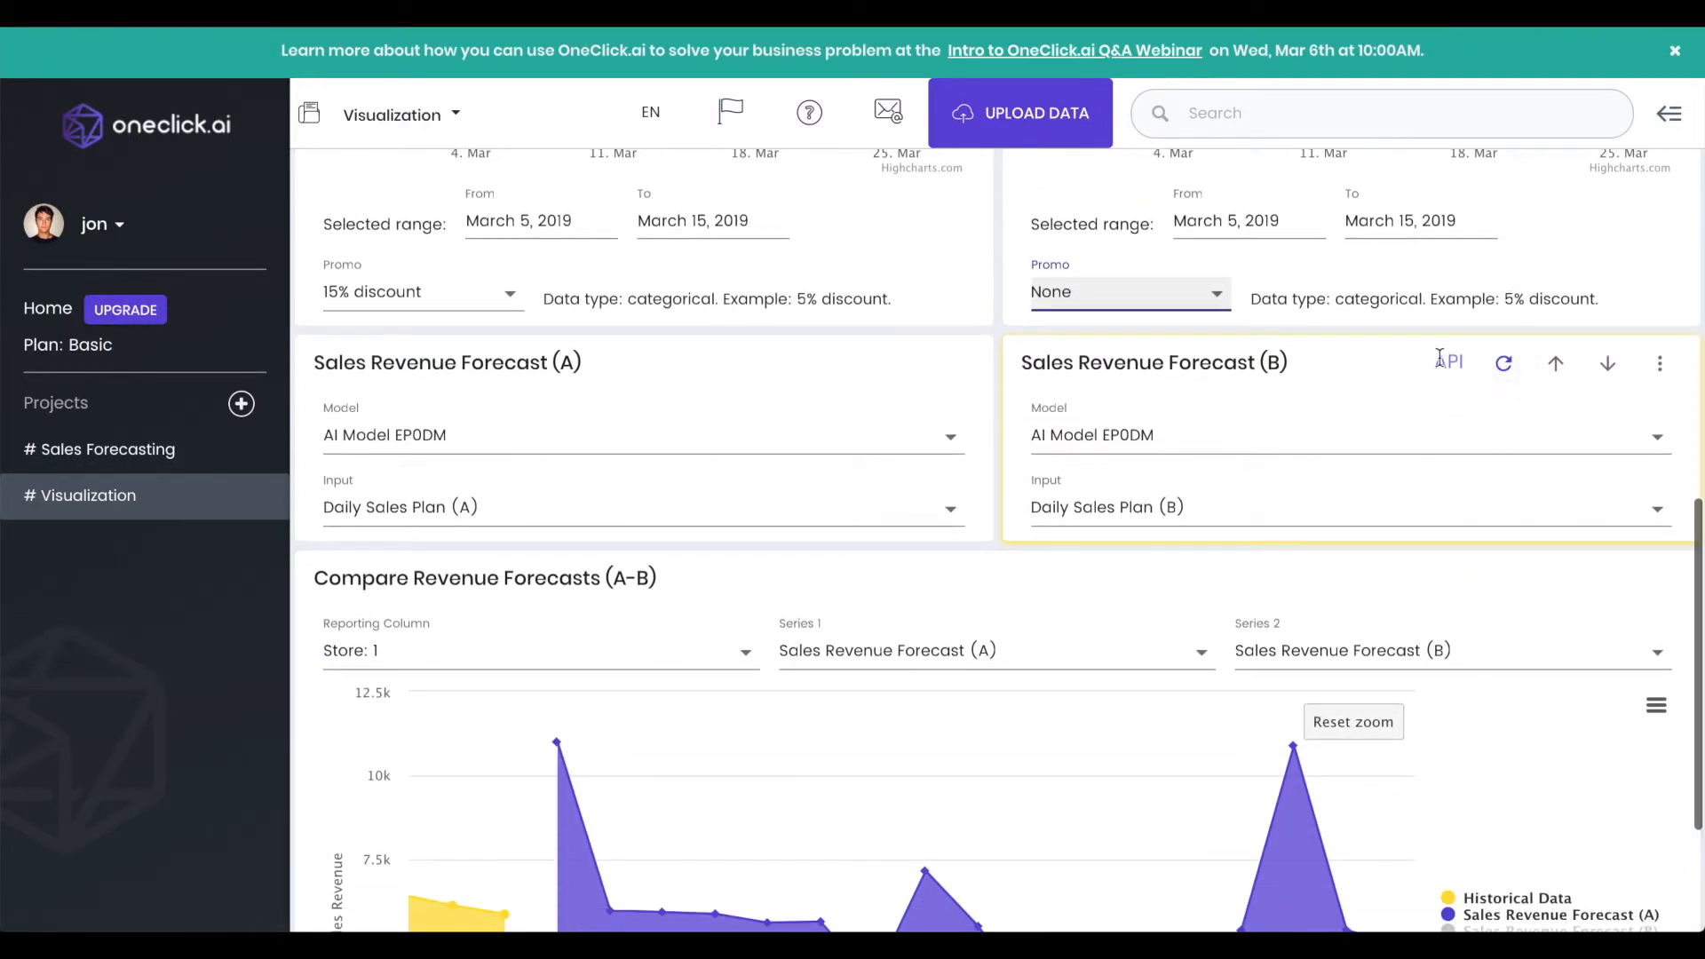
left_click(1500, 368)
scroll(1401, 572, "down", 2)
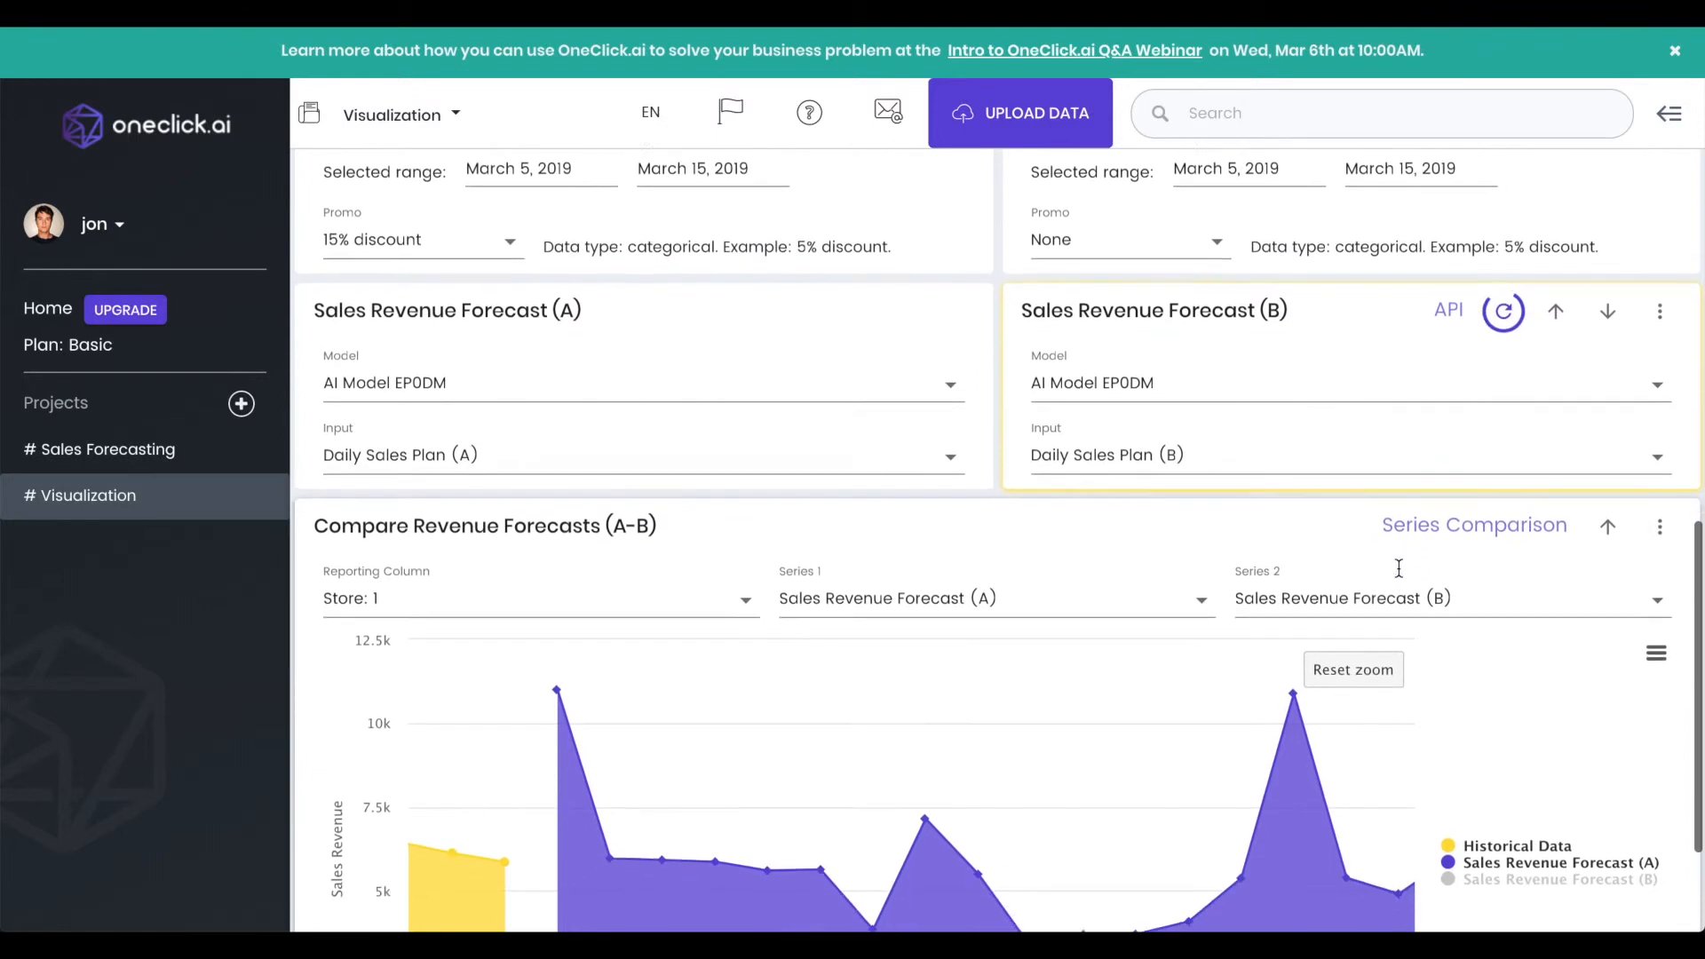
scroll(1399, 577, "down", 1)
left_click(1520, 701)
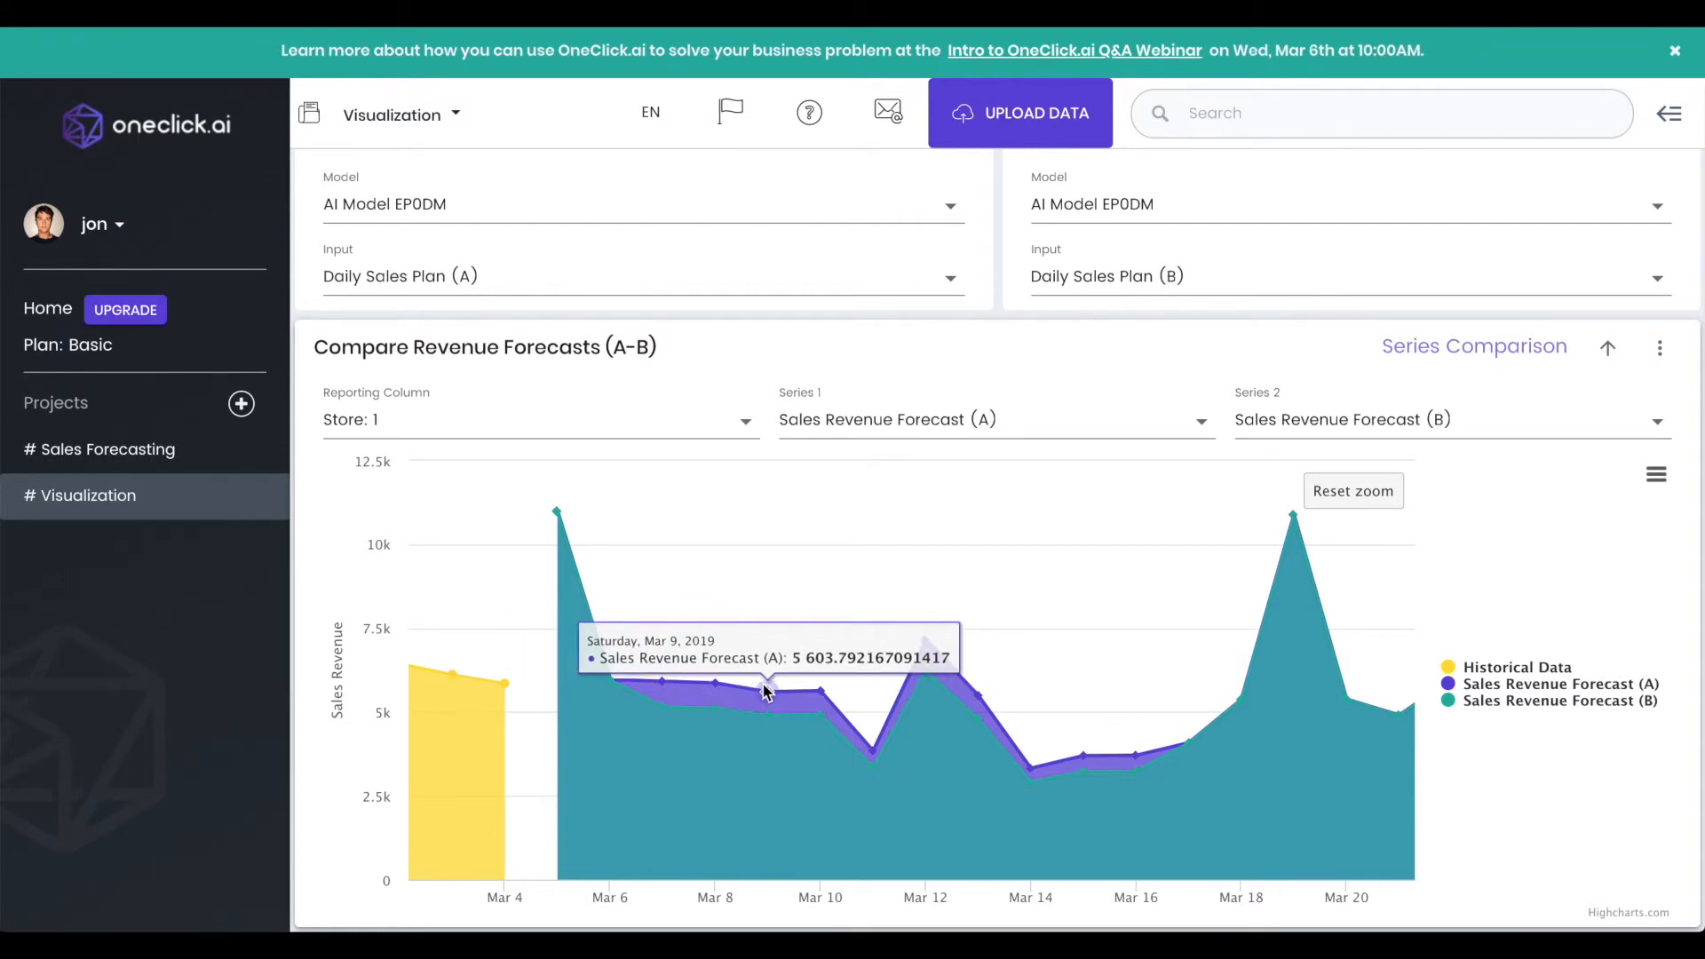
Compare the daily values of revenue forecasts A and B around March 8 against their promo plans
scroll(887, 426, "up", 7)
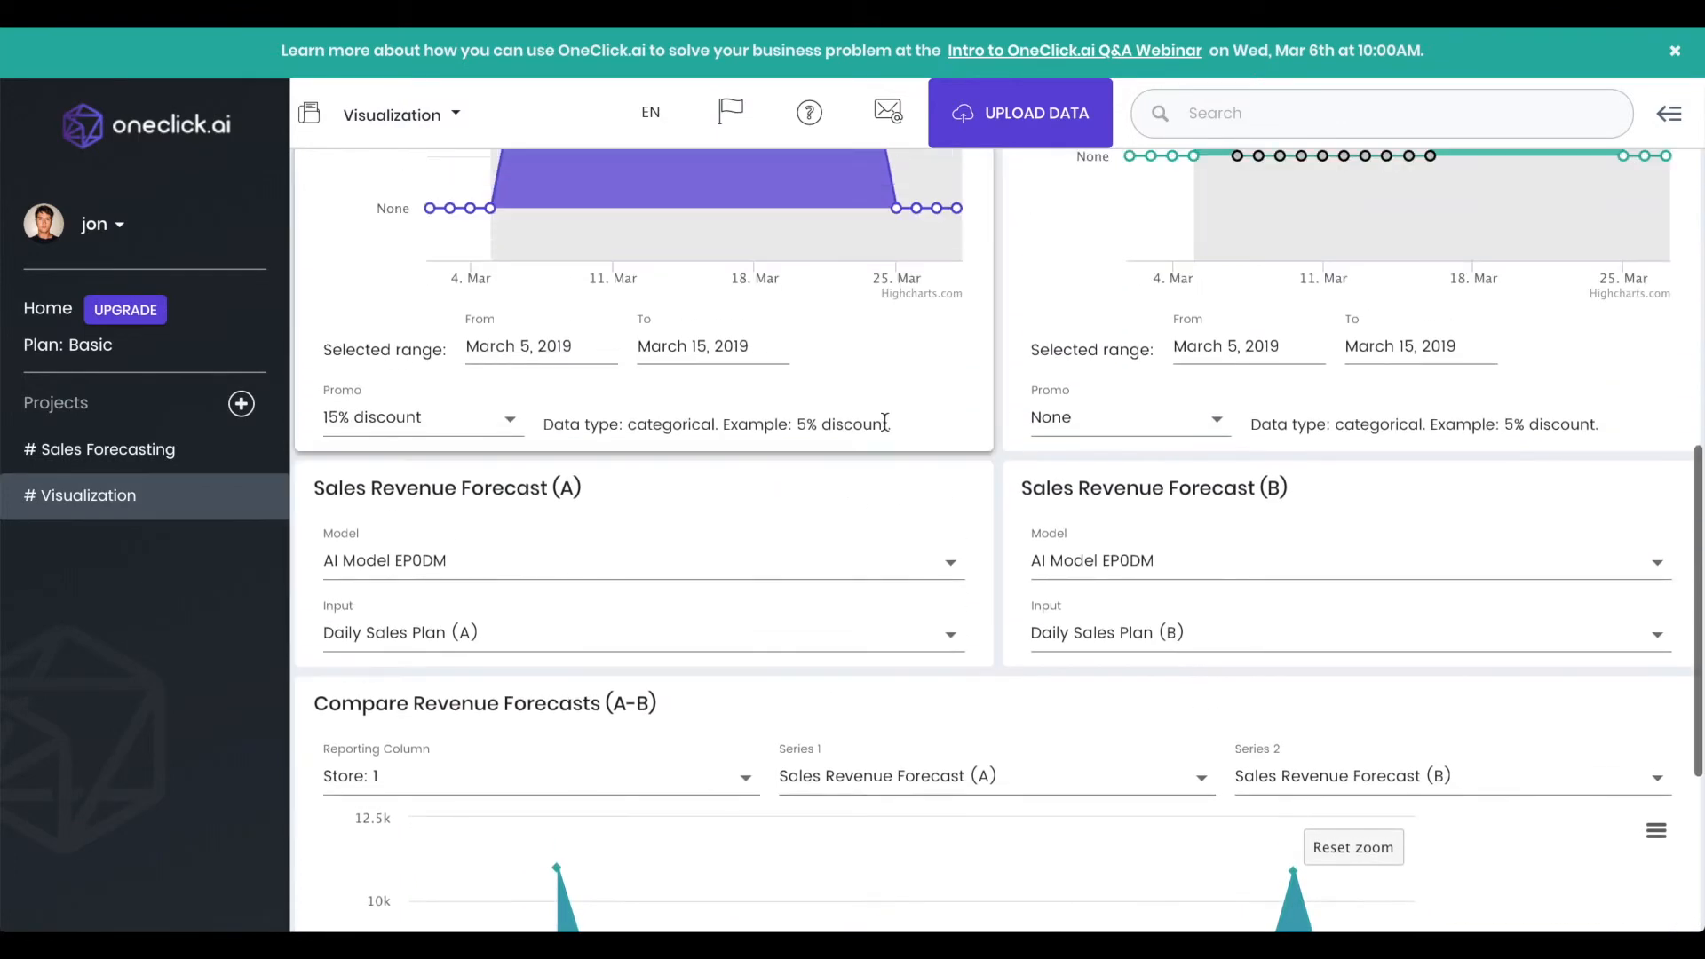
scroll(444, 680, "down", 7)
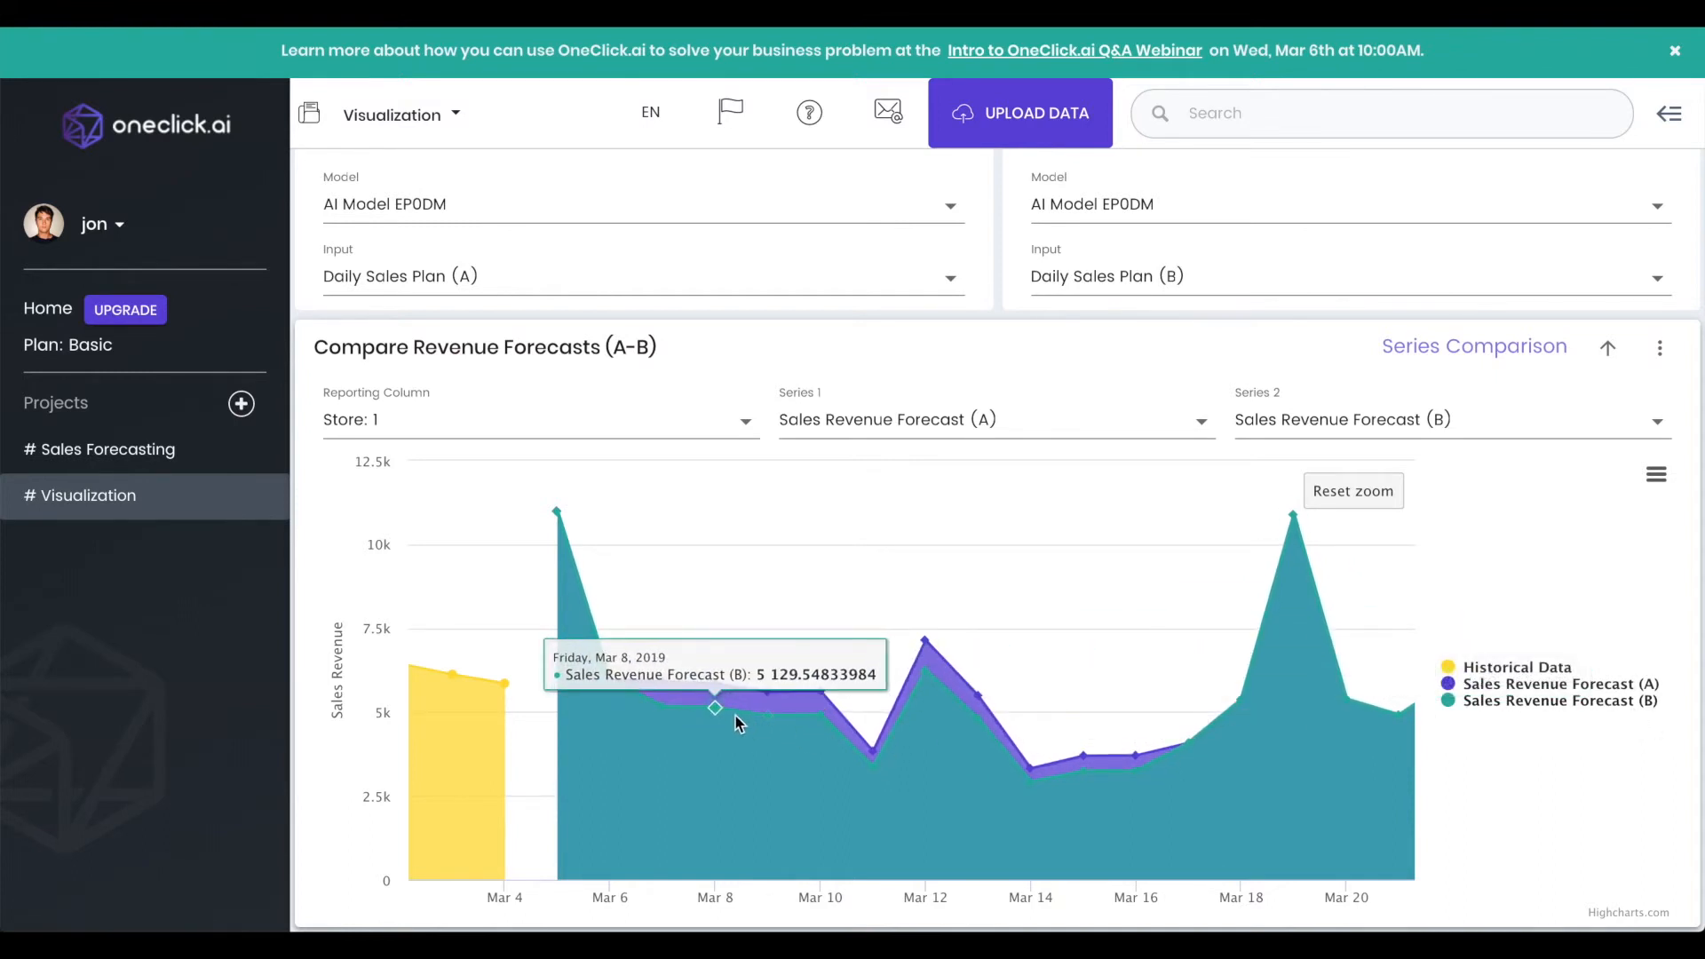
mouse_move(717, 687)
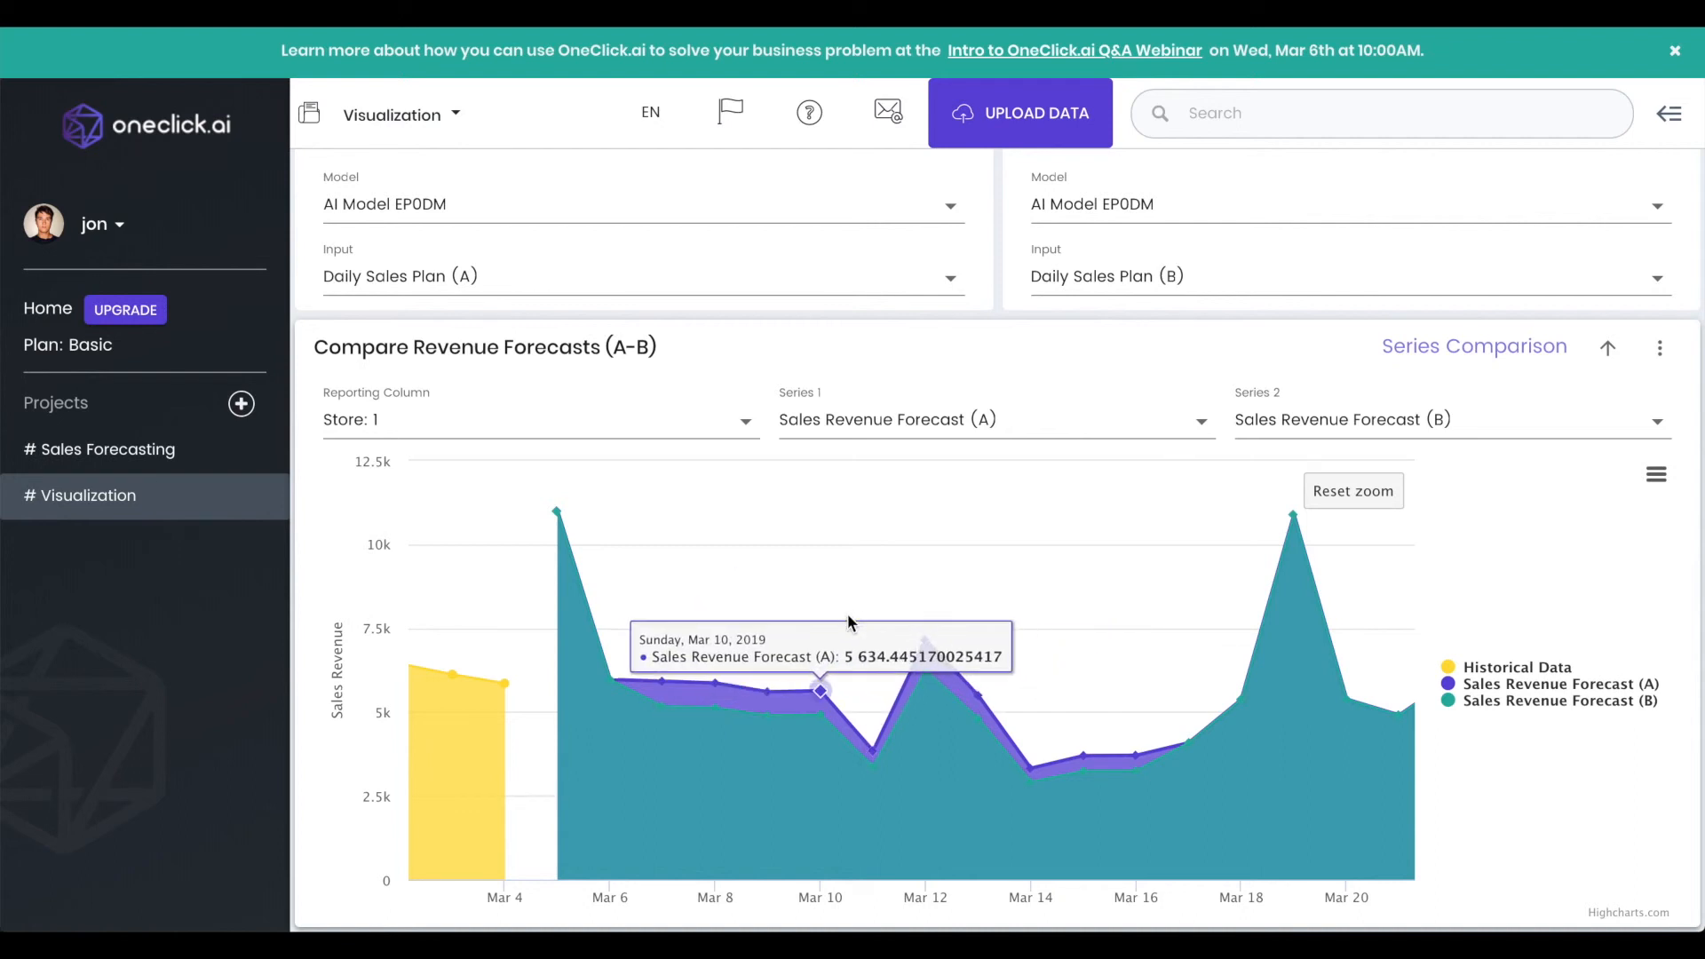
Review the store and external variable options available in Daily Sales Plan (A), keeping Store: 1 and Promo
scroll(847, 614, "up", 4)
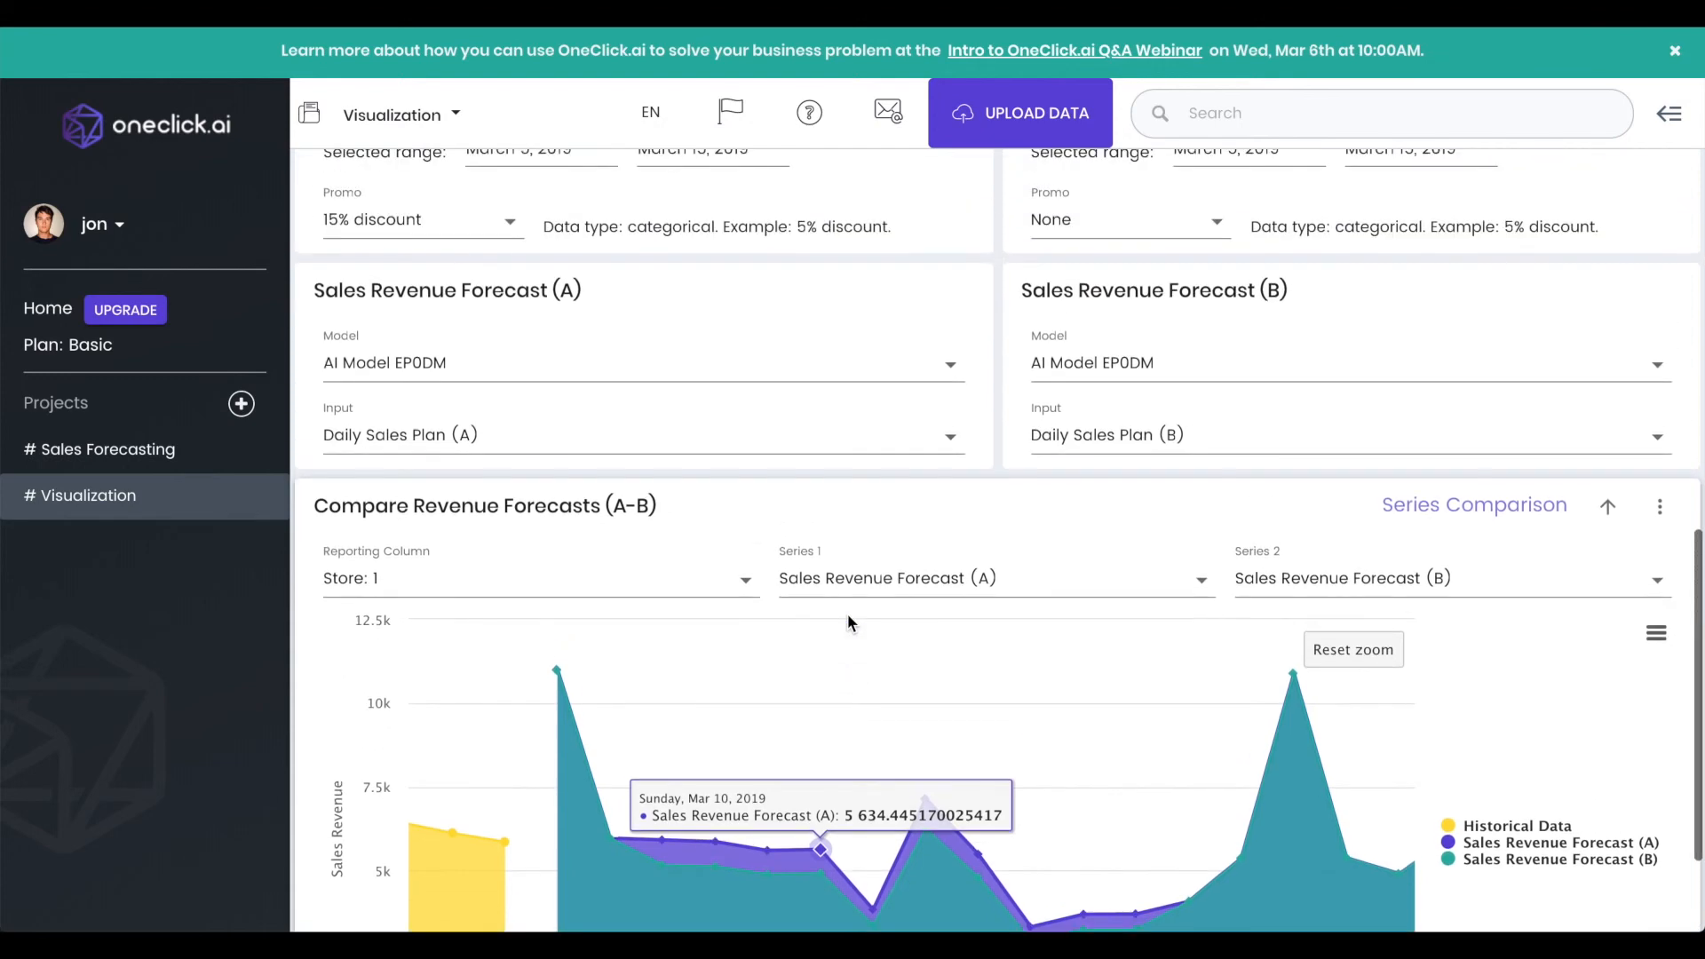
scroll(847, 615, "up", 7)
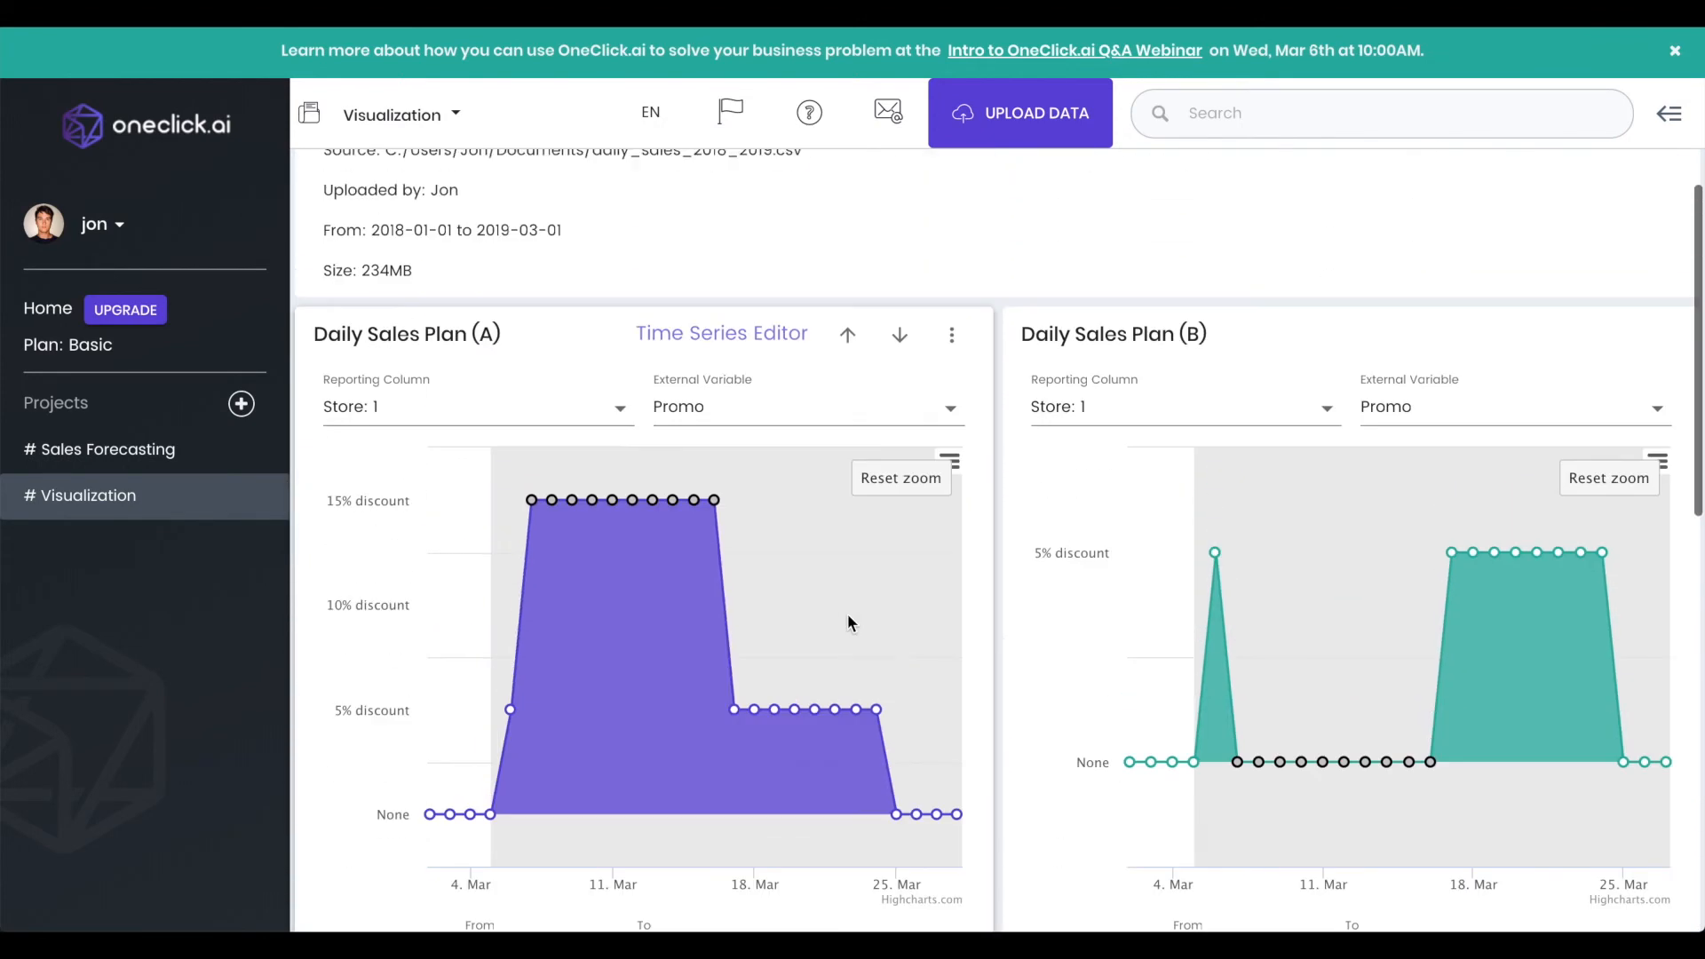
left_click(499, 414)
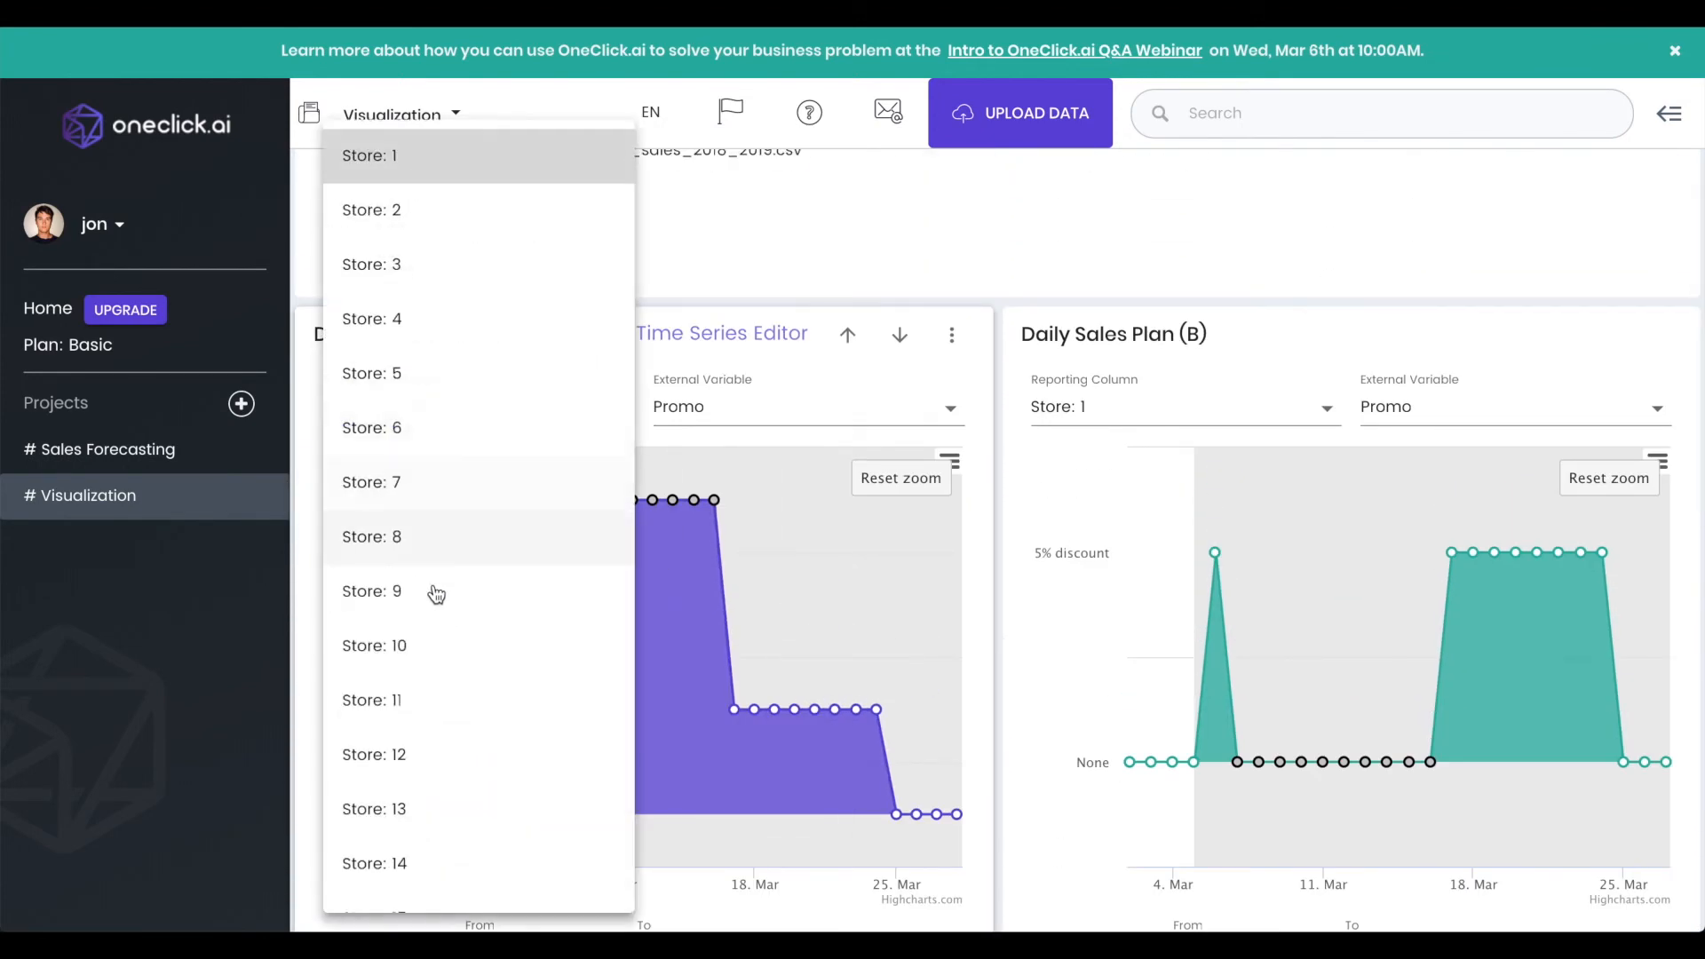
left_click(748, 357)
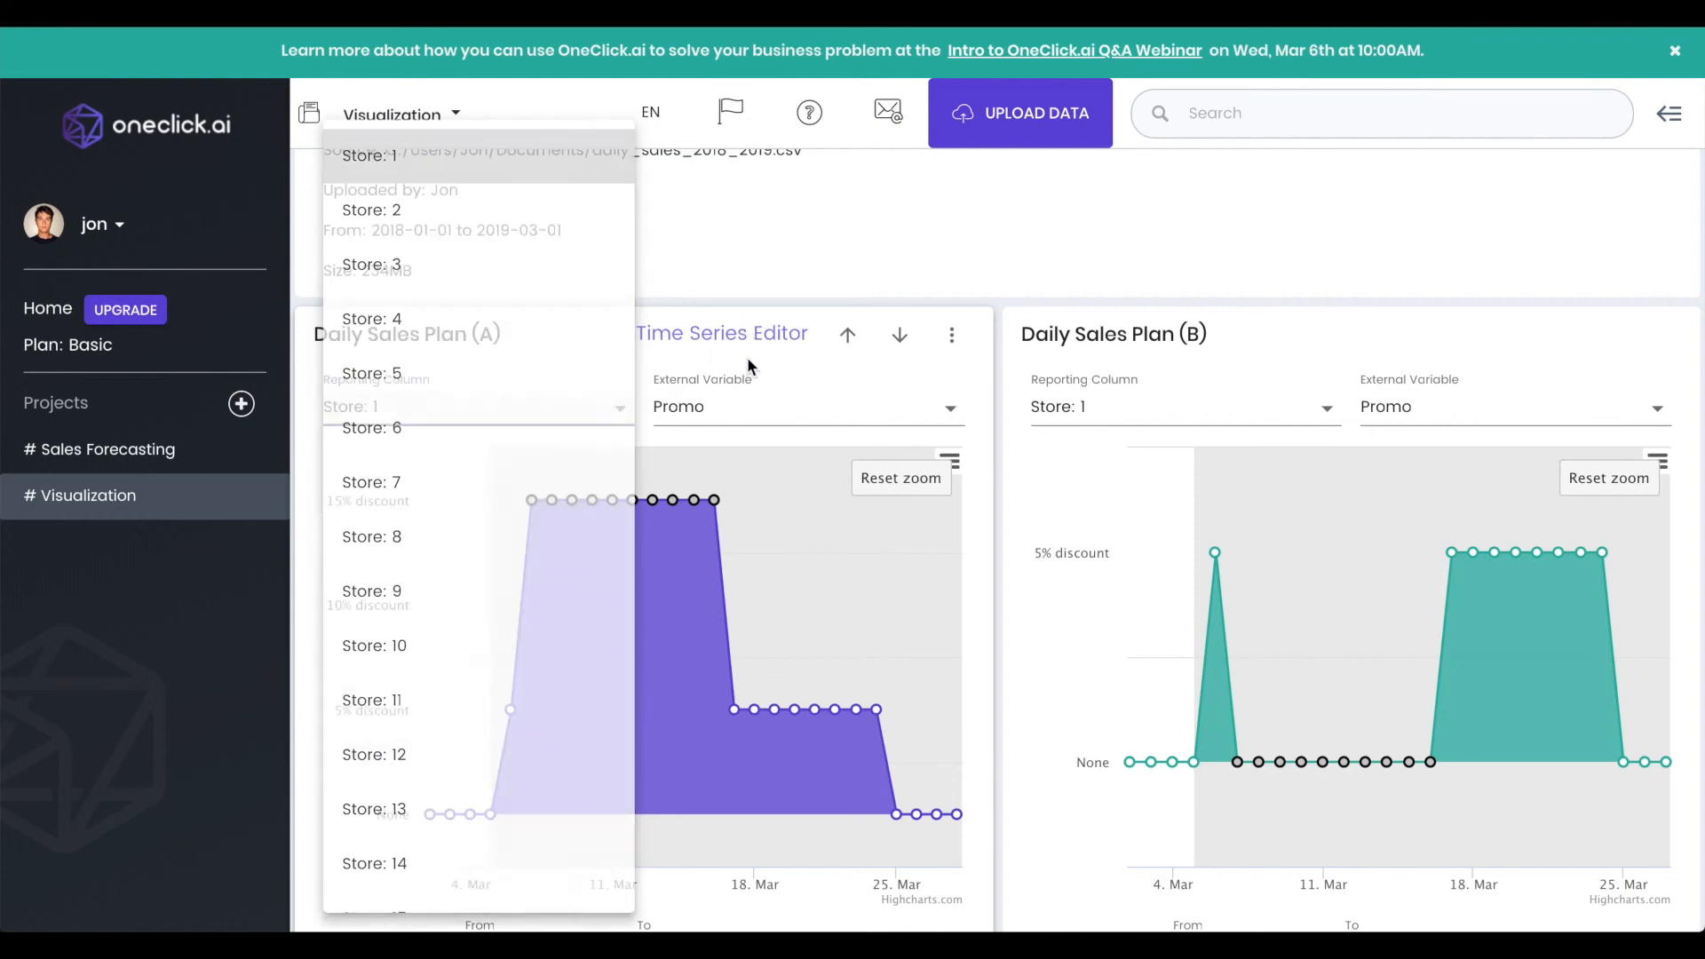
left_click(750, 406)
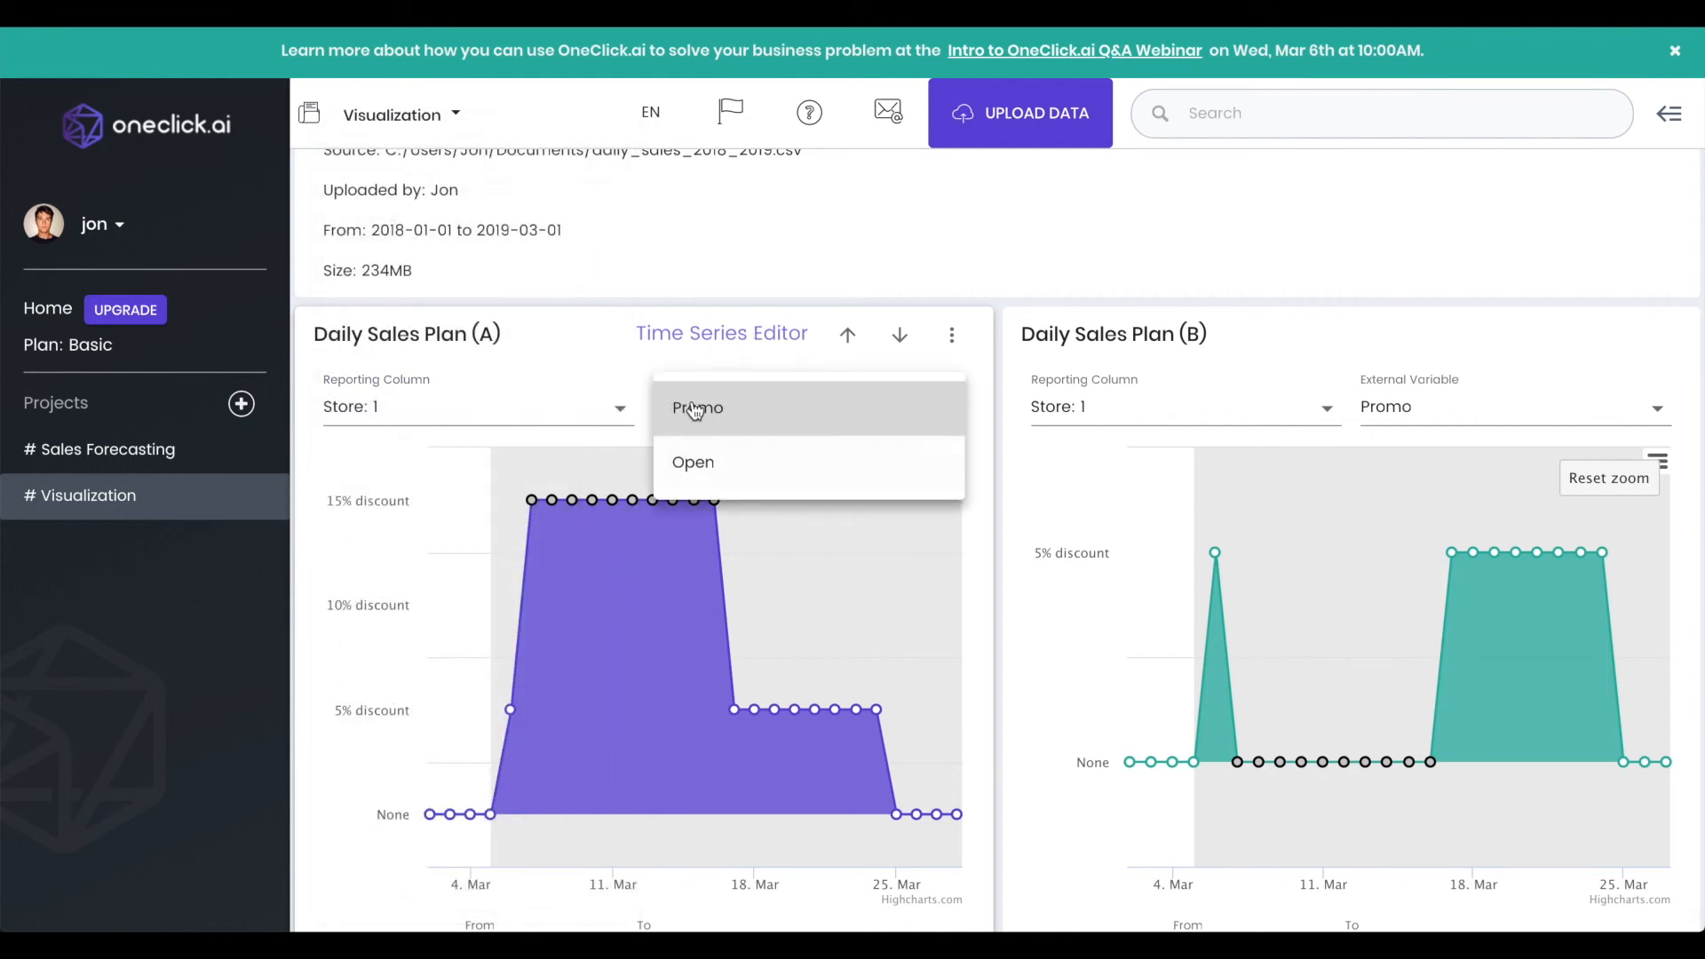
left_click(810, 385)
left_click(696, 412)
left_click(610, 348)
Examine revenue forecasts A and B around March 16 in the comparison chart
scroll(984, 476, "down", 7)
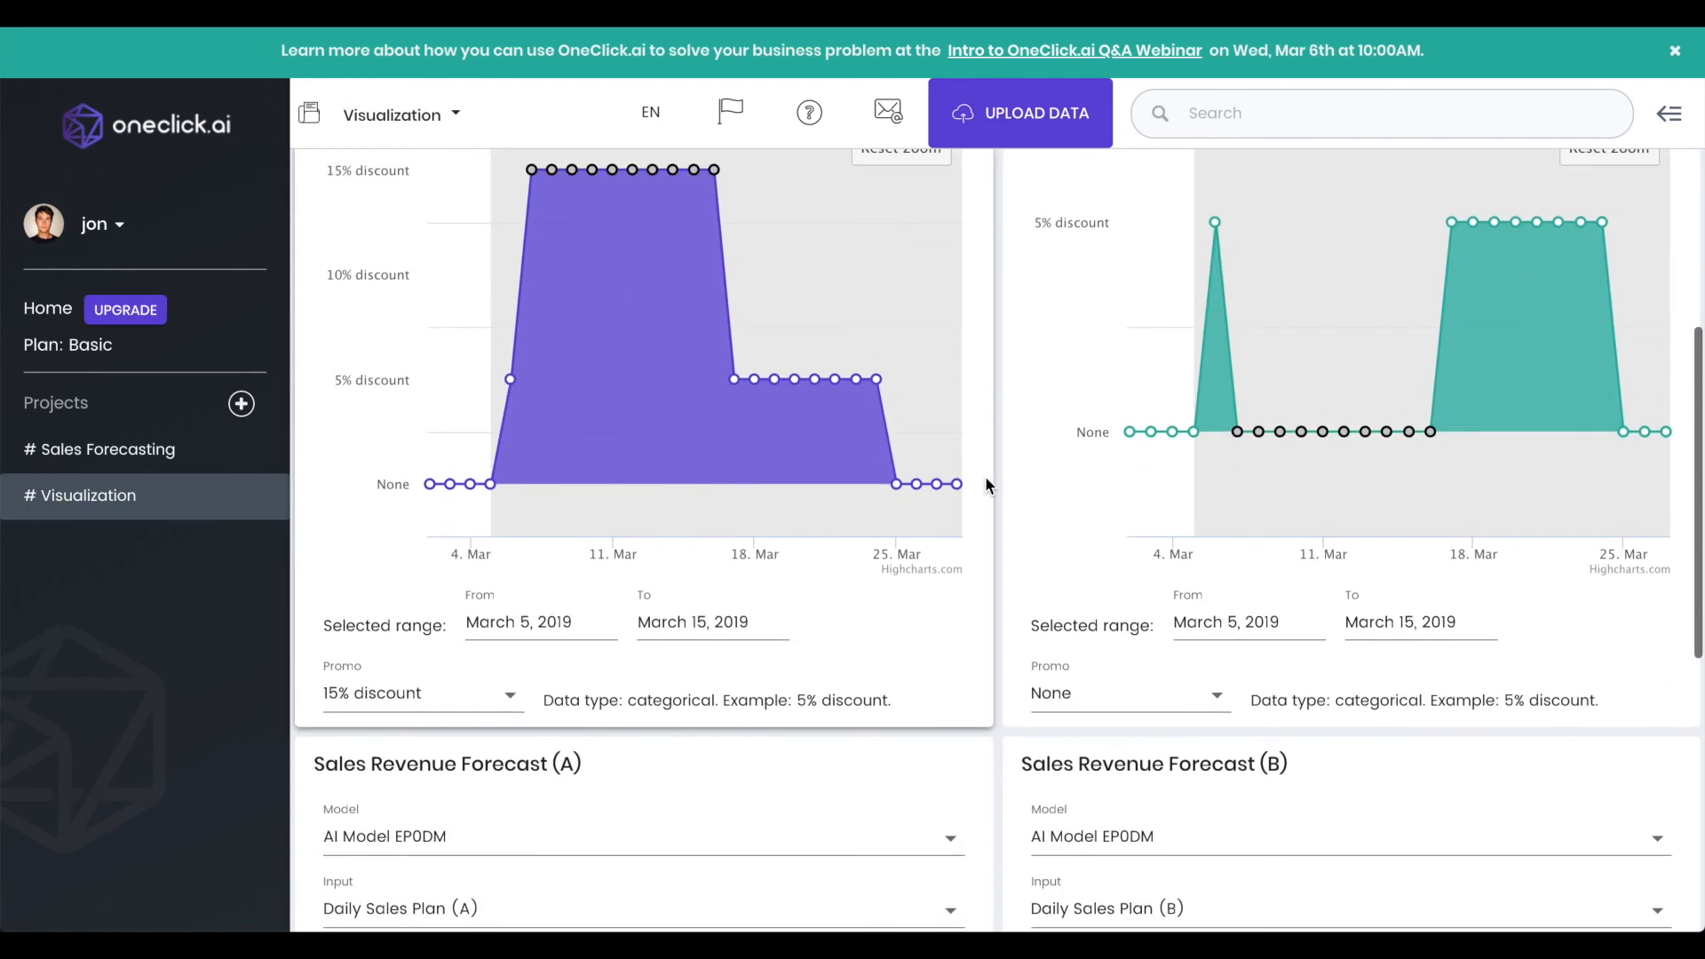
scroll(924, 454, "down", 2)
scroll(918, 457, "down", 2)
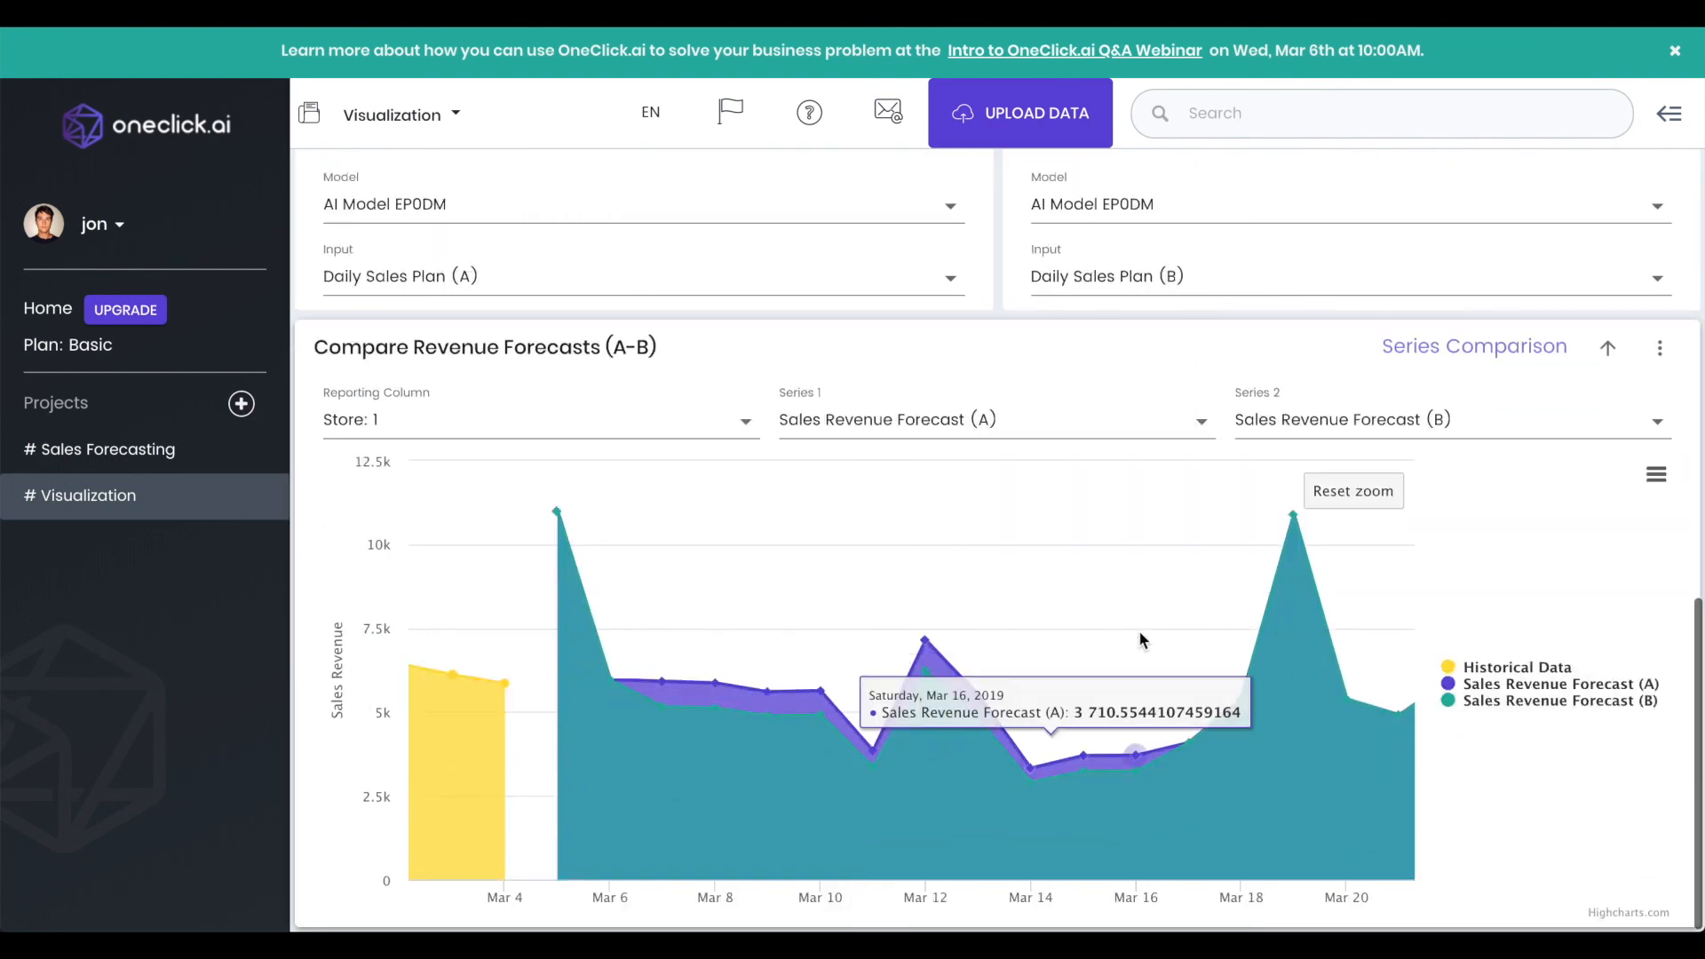